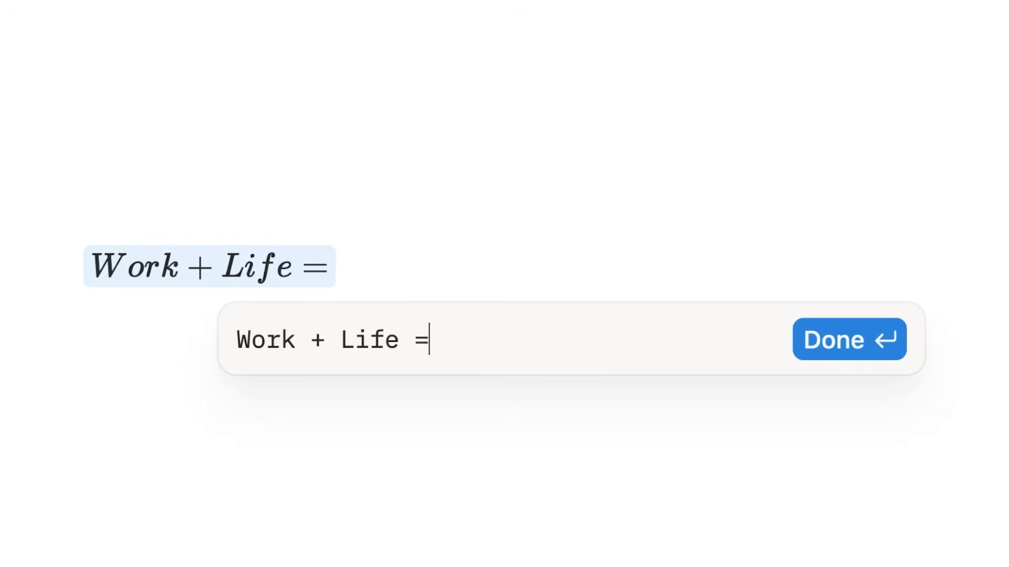
Type intro text including 'Work_Life_Balance' and turn :happy into the happy emoji
{"action": "type", "text": "Connected"}
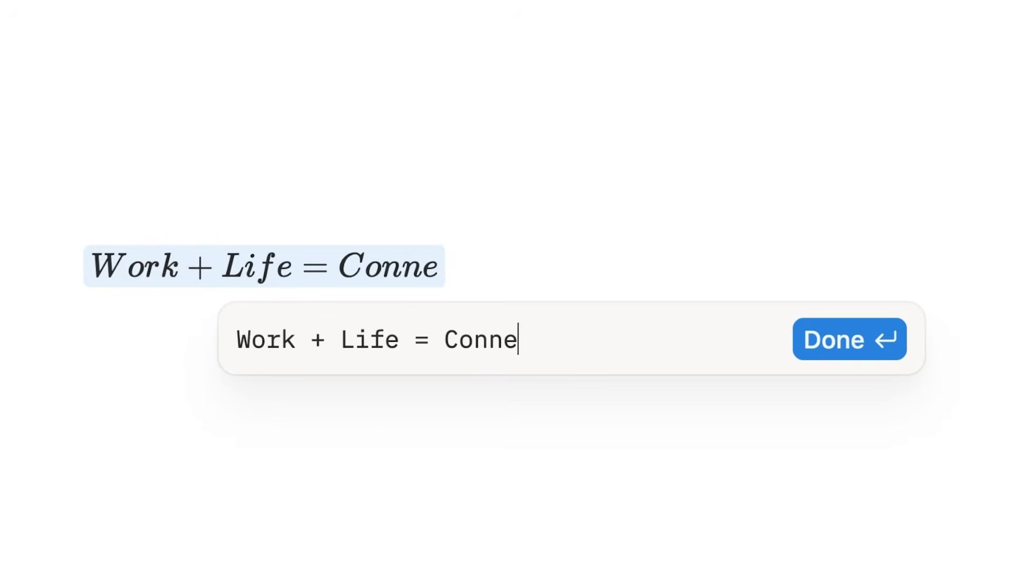
{"action": "type", "text": "Plan_Better --> ???"}
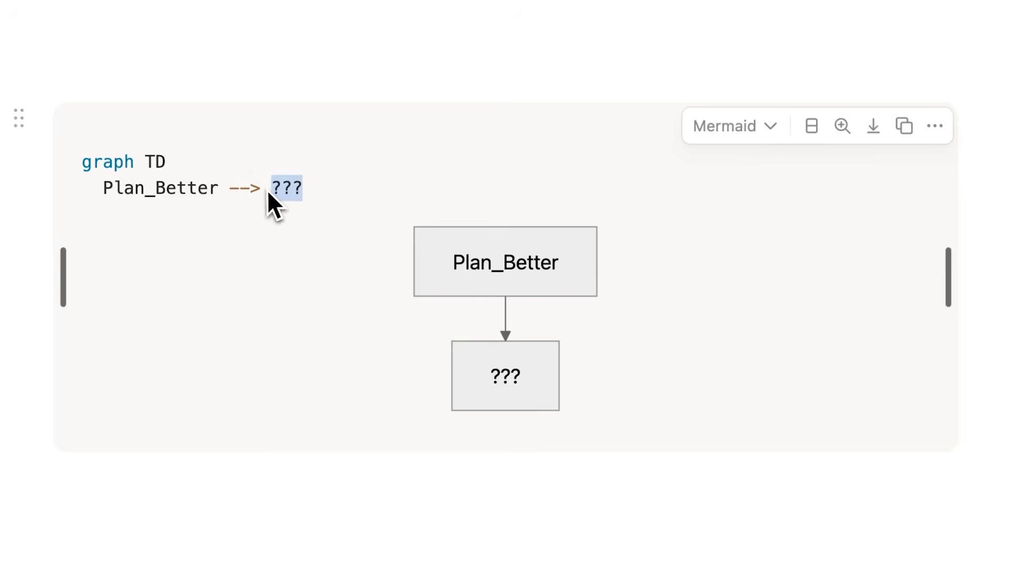
{"action": "type", "text": "Work_Life_Balance"}
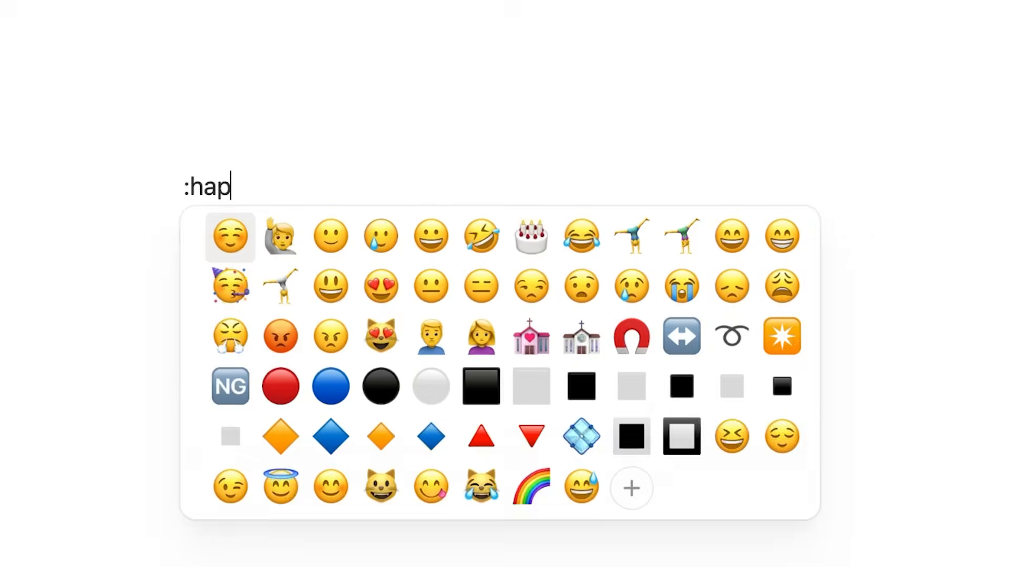
{"action": "type", "text": "py"}
{"action": "key", "text": "Return"}
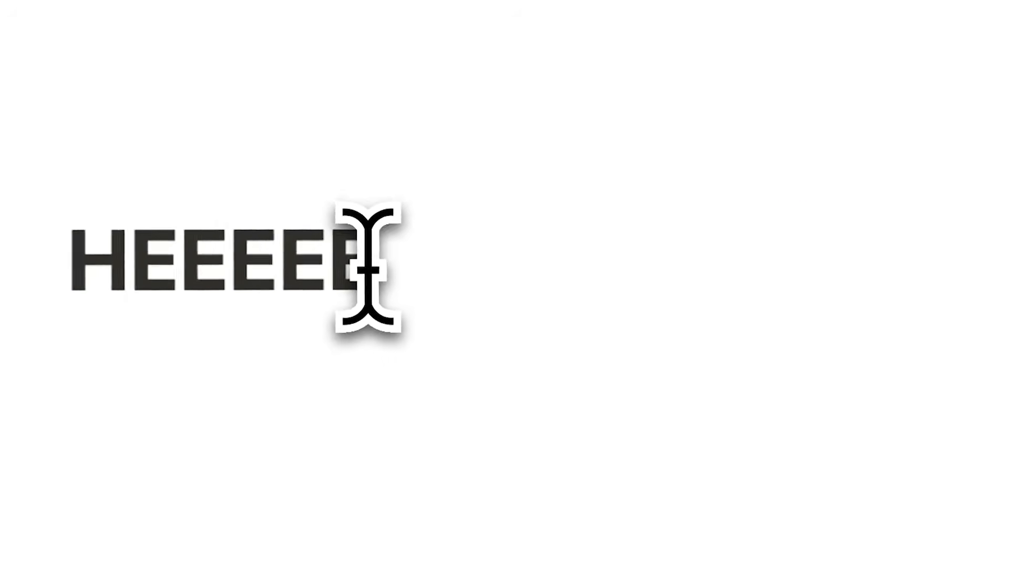
Title a page 'Notion Build Tutorial' and replace 'Easiest' in the title with 'Useful'
{"action": "type", "text": "LLLLPPPP!!!!!!"}
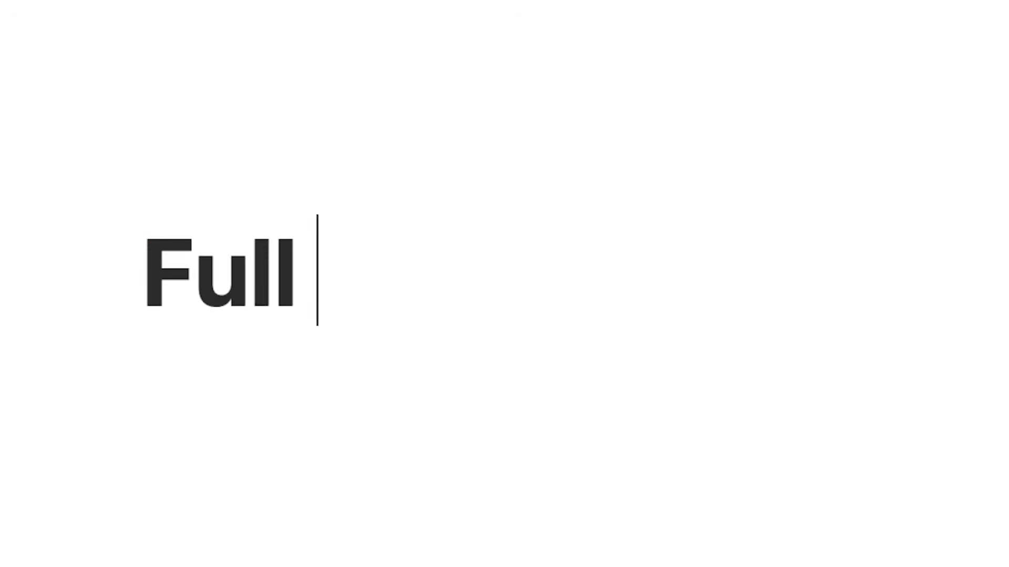
{"action": "type", "text": "Notion Build Tutorial"}
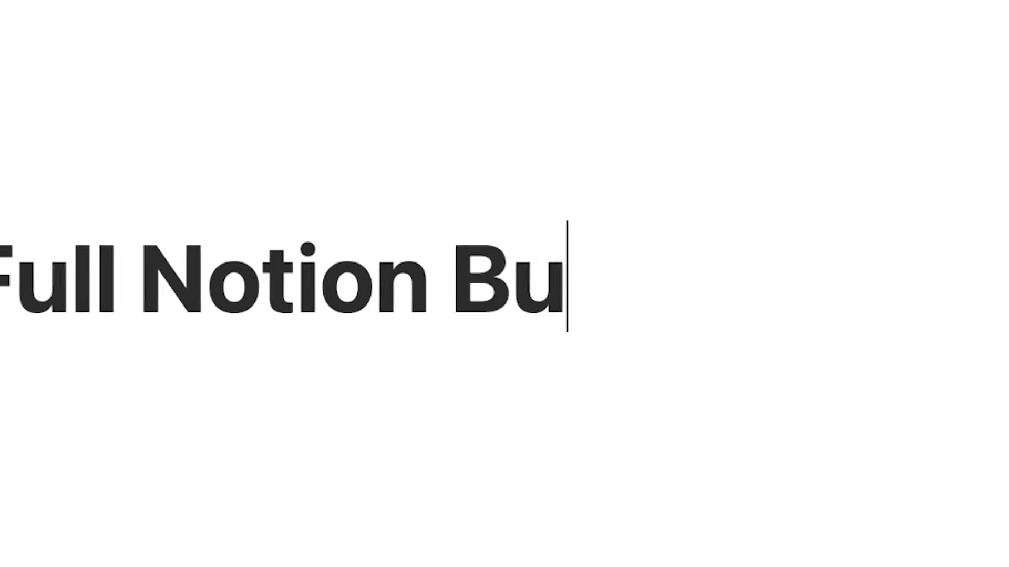
{"action": "key", "text": "Return"}
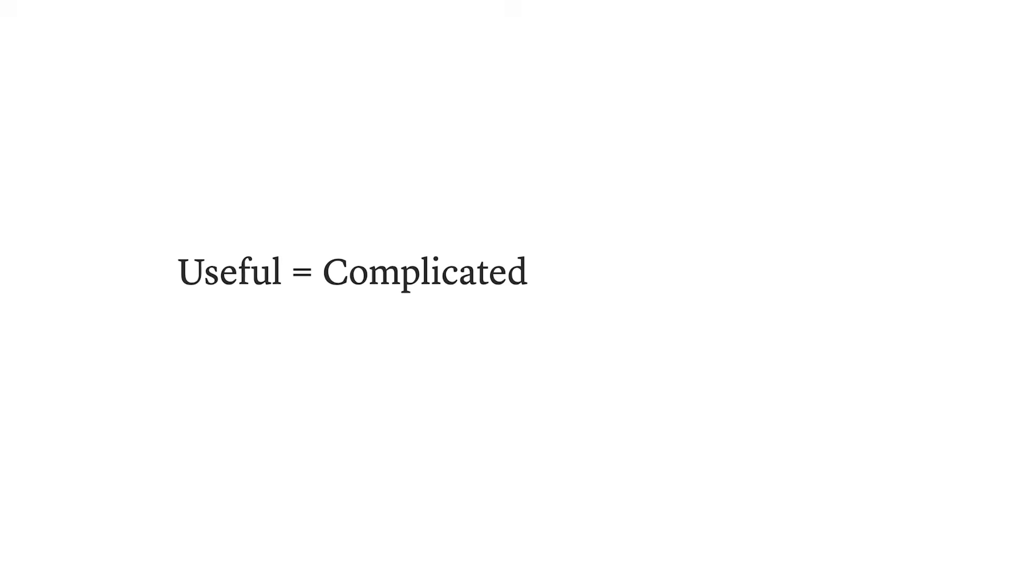
{"action": "type", "text": "Doesn't need to be"}
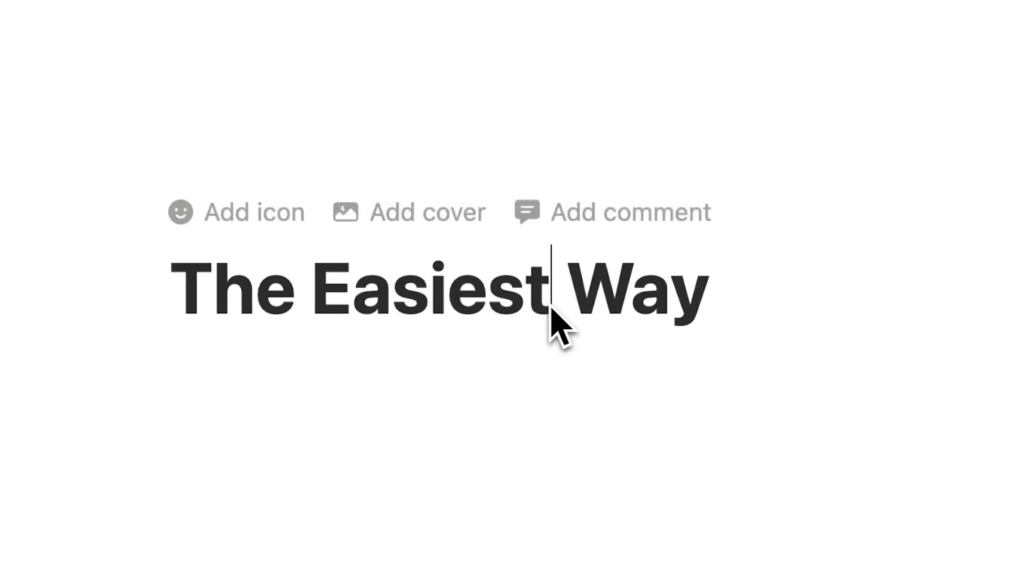
{"action": "left_click_drag", "start_coordinate": [551, 309], "coordinate": [313, 331]}
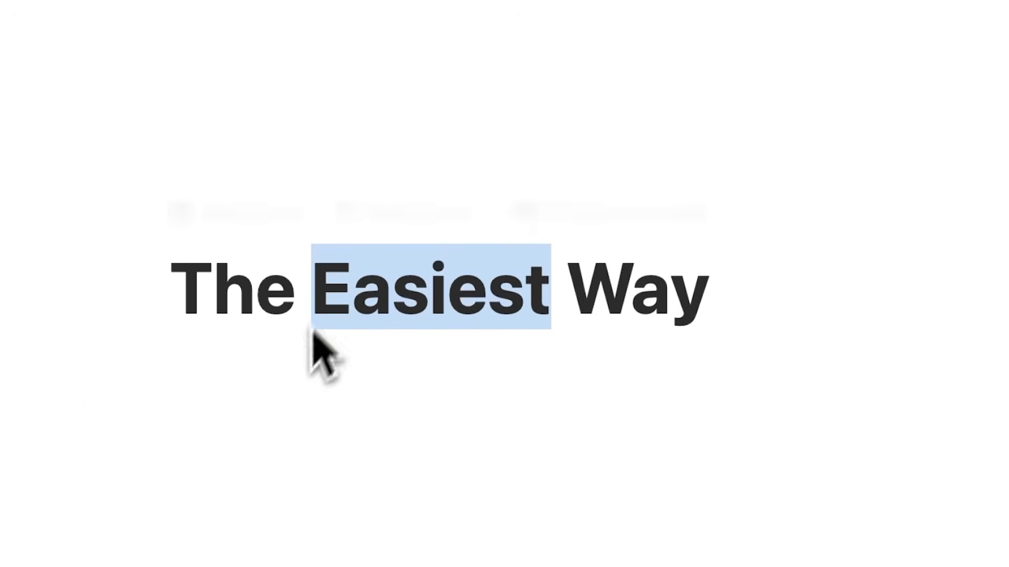
{"action": "type", "text": "Useful"}
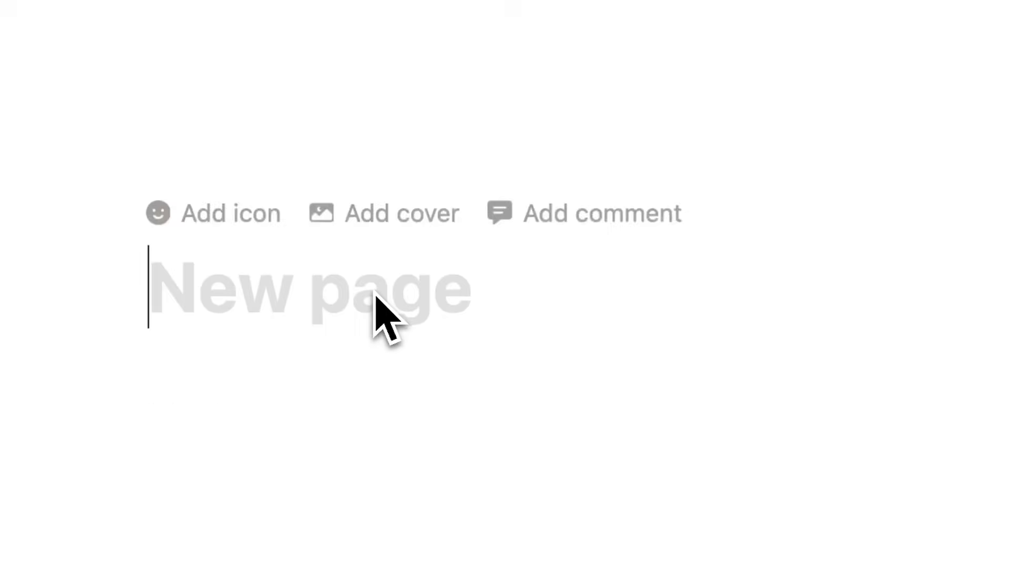
Type 'Dashboard', set a task's Urgency to Urgent and open its Importance options
{"action": "type", "text": "Dashboard"}
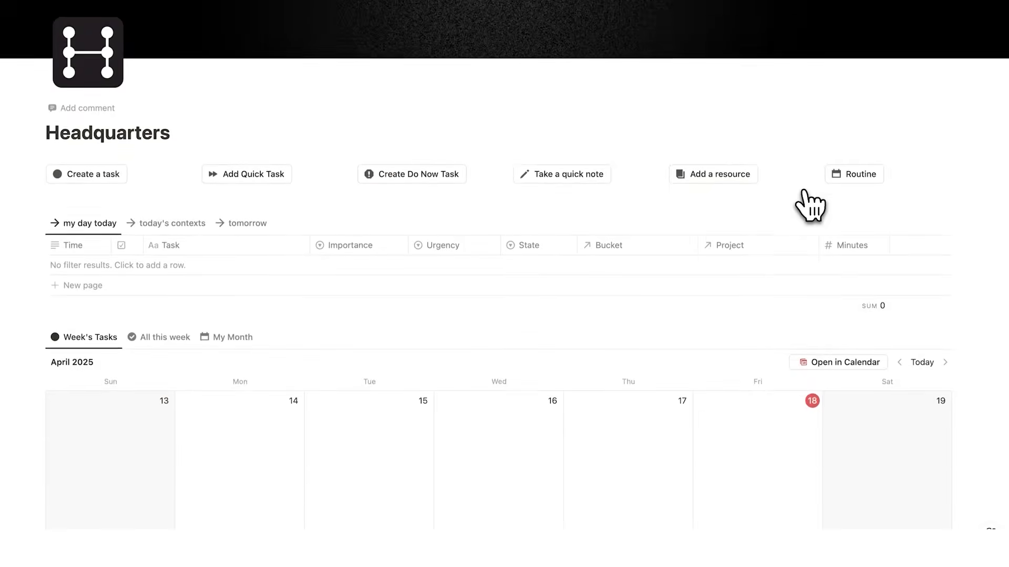
{"action": "scroll", "coordinate": [807, 204], "scroll_direction": "down", "scroll_amount": 3}
{"action": "scroll", "coordinate": [806, 207], "scroll_direction": "down", "scroll_amount": 12}
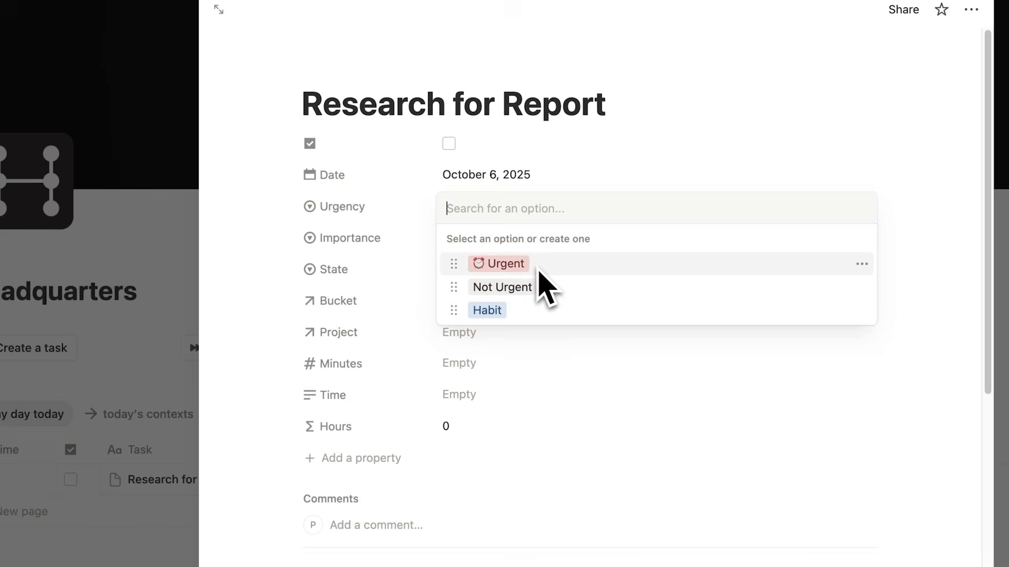
{"action": "left_click", "coordinate": [539, 272]}
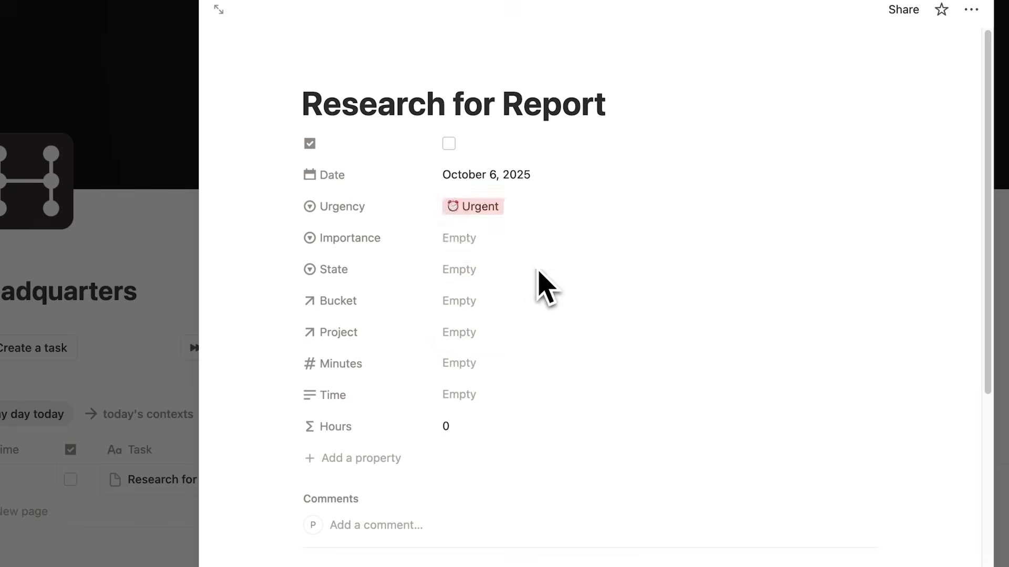
{"action": "left_click", "coordinate": [462, 237]}
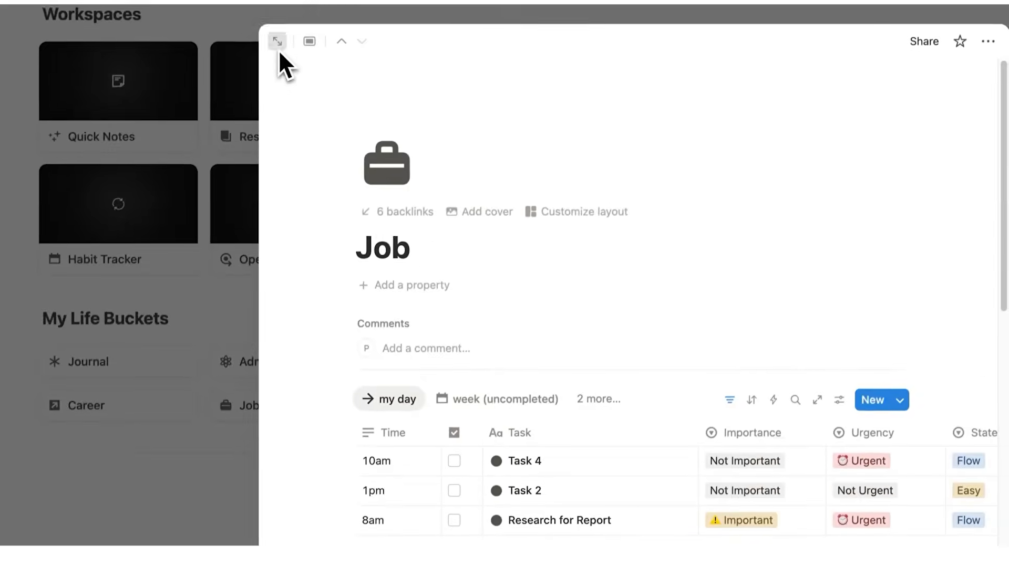
On the Job page, move the Research Study Database row above Tennis and edit its Time
{"action": "left_click", "coordinate": [278, 48]}
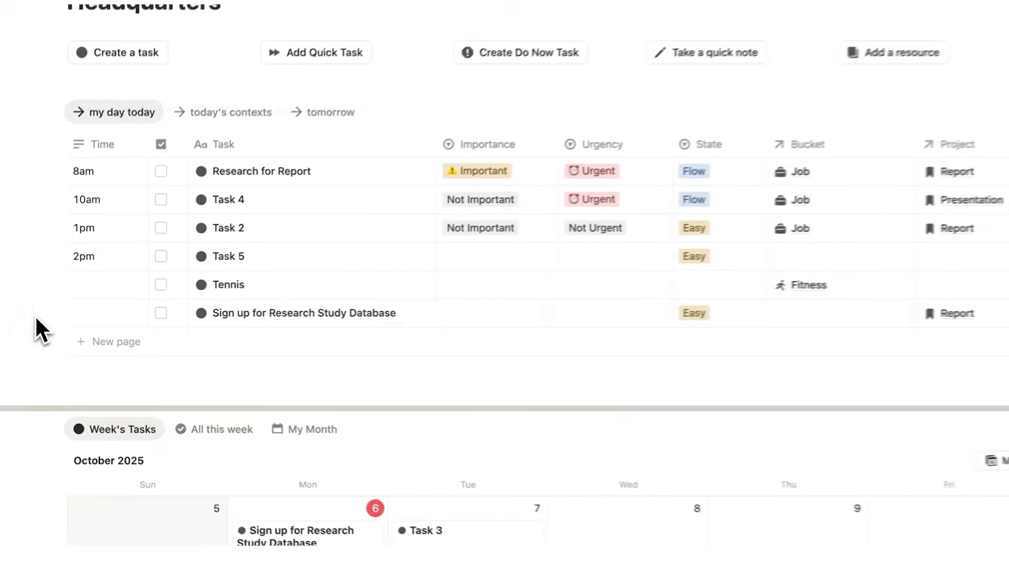
{"action": "left_click_drag", "start_coordinate": [35, 315], "coordinate": [49, 272]}
{"action": "left_click", "coordinate": [99, 283]}
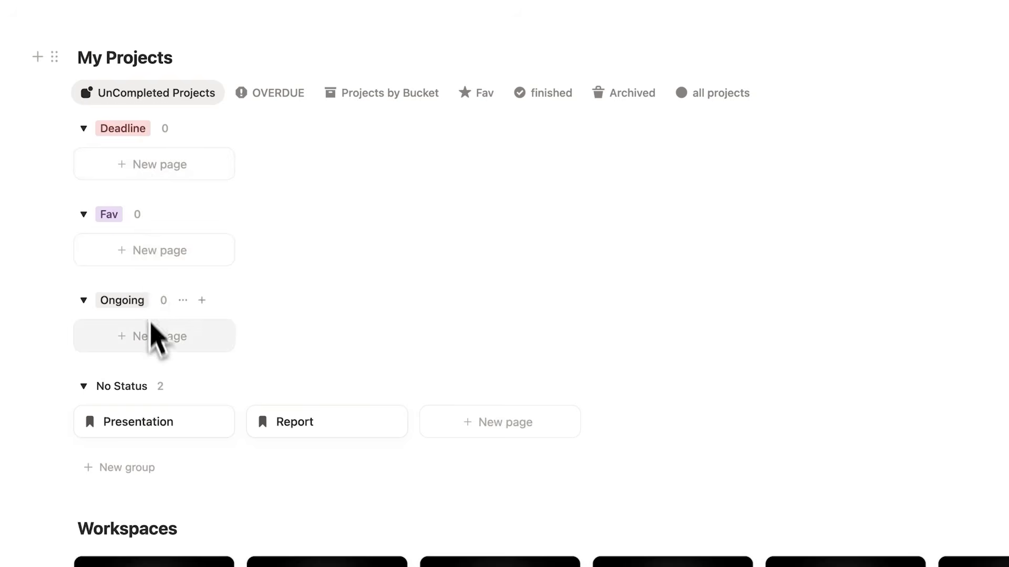
{"action": "scroll", "coordinate": [184, 349], "scroll_direction": "down", "scroll_amount": 10}
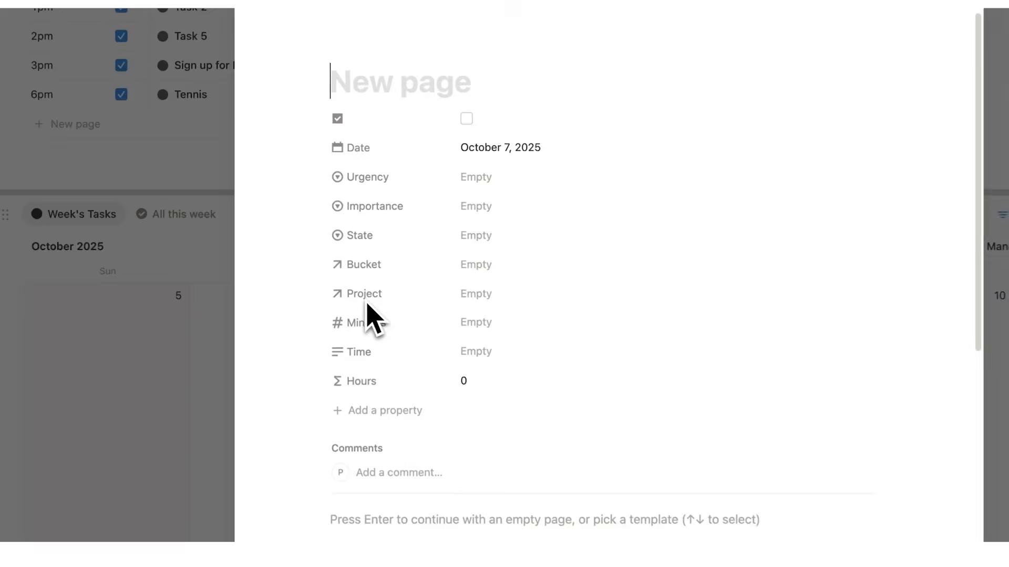
{"action": "scroll", "coordinate": [374, 318], "scroll_direction": "down", "scroll_amount": 5}
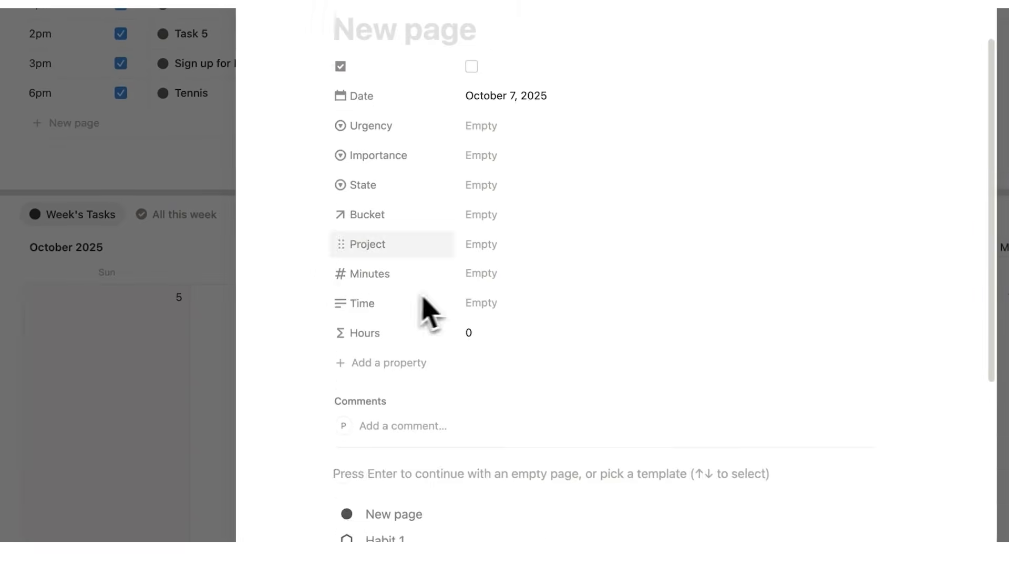
Apply the Weekly Review template, set Task 4's State to Flow, and preview the Personal workspace
{"action": "left_click", "coordinate": [467, 434]}
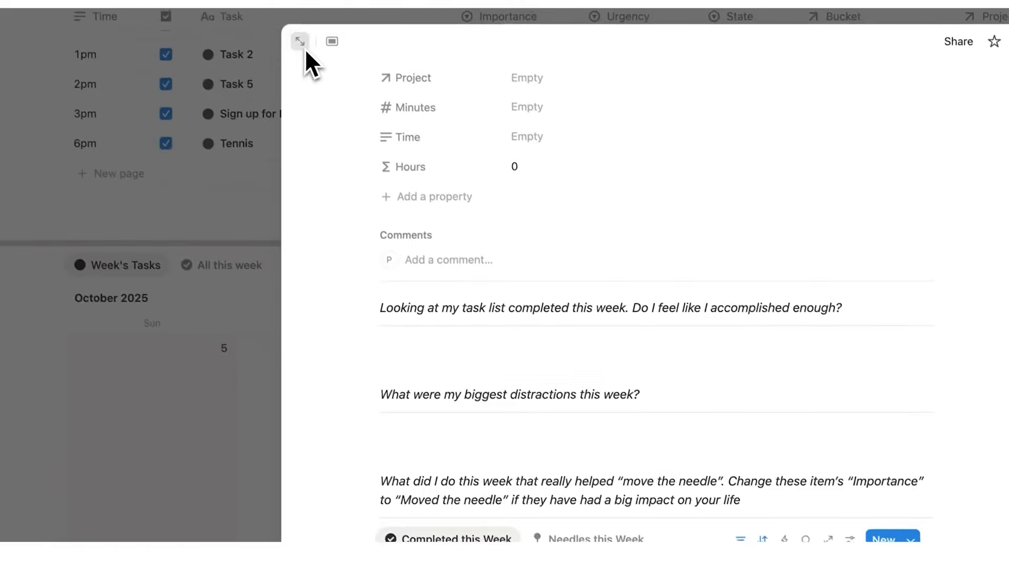
{"action": "left_click", "coordinate": [301, 40]}
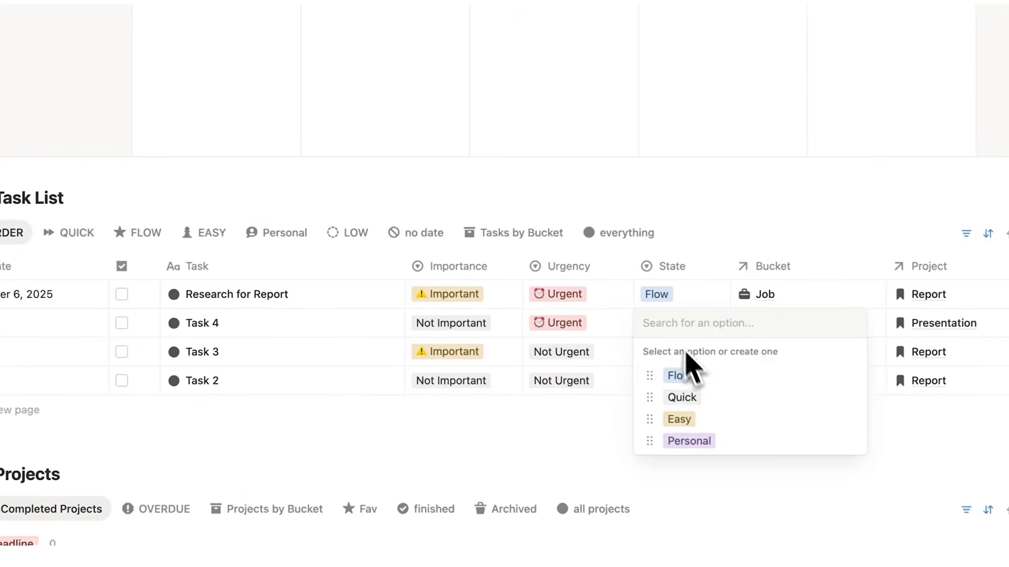
{"action": "left_click", "coordinate": [675, 375]}
{"action": "left_click", "coordinate": [678, 357]}
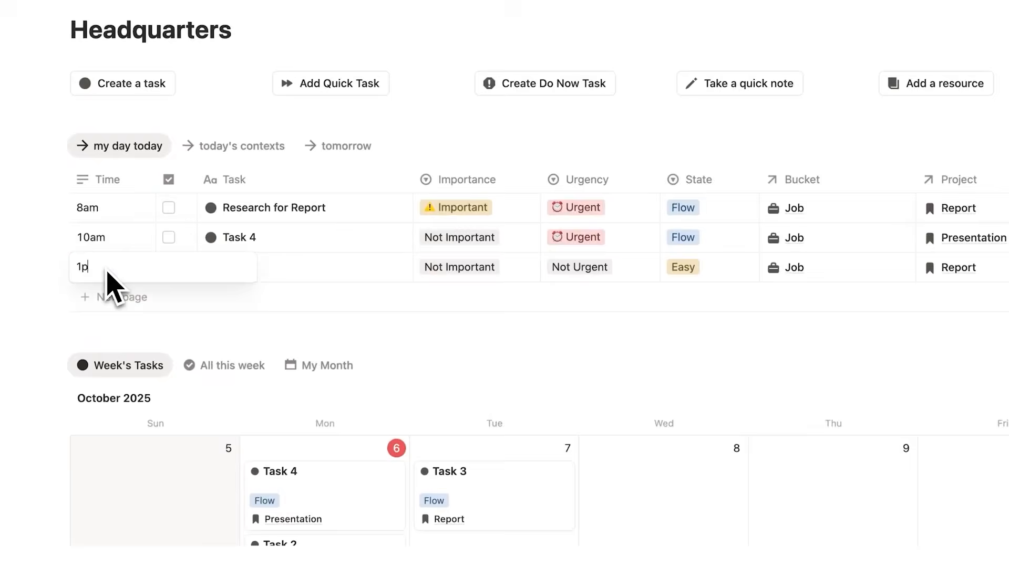
{"action": "type", "text": "m"}
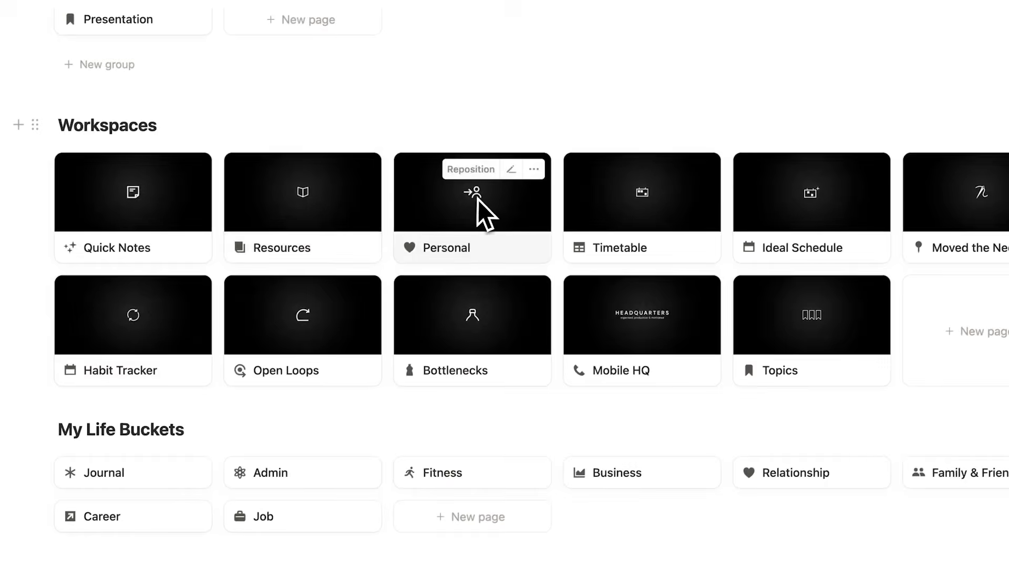
{"action": "left_click", "coordinate": [477, 199]}
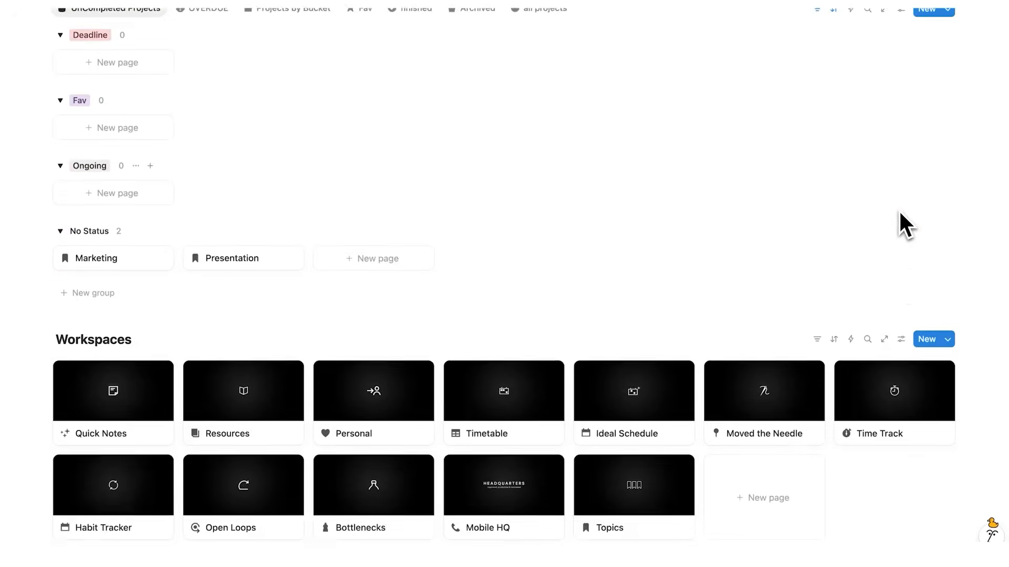
Drag Task 3 onto the week calendar and retitle a page from 'Subscribe' to 'Let'
{"action": "scroll", "coordinate": [900, 215], "scroll_direction": "up", "scroll_amount": 15}
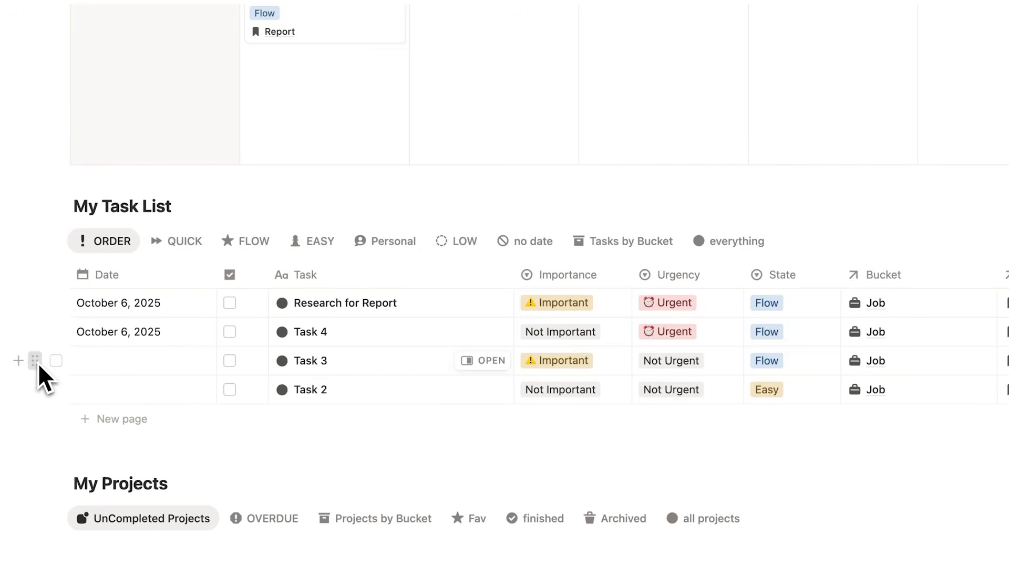
{"action": "left_click_drag", "start_coordinate": [37, 363], "coordinate": [326, 126]}
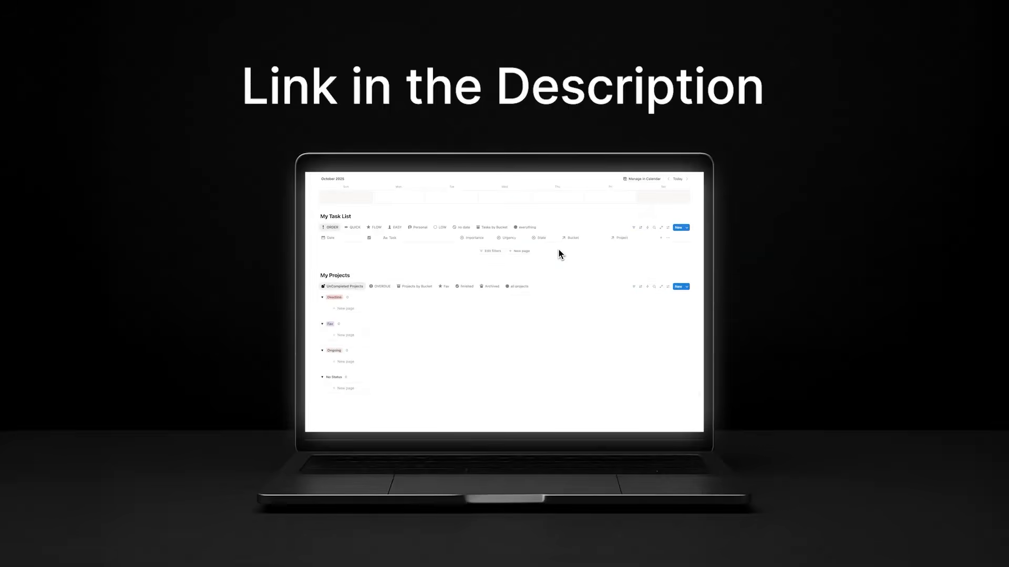
{"action": "scroll", "coordinate": [408, 243], "scroll_direction": "down", "scroll_amount": 10}
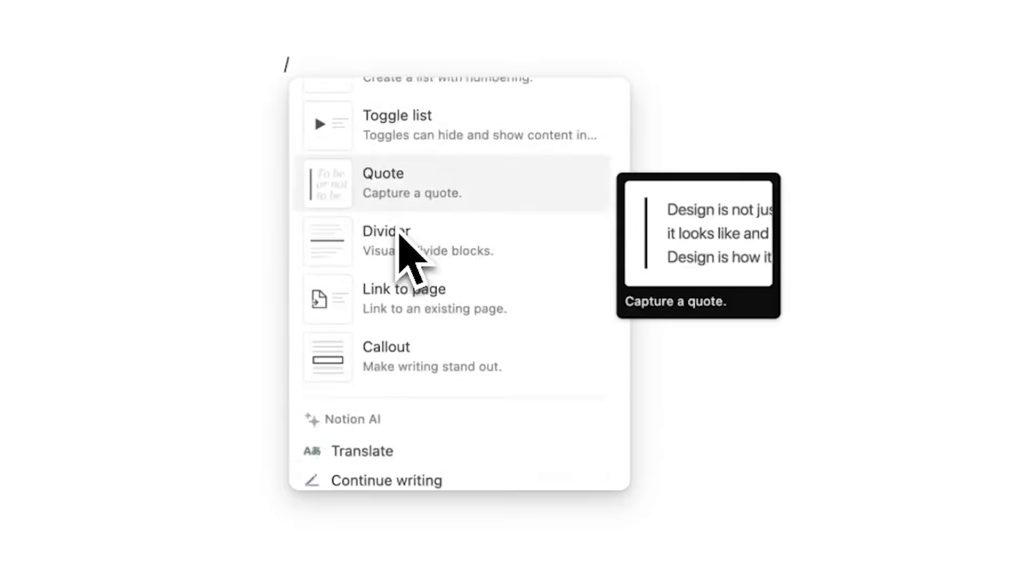
{"action": "scroll", "coordinate": [405, 244], "scroll_direction": "down", "scroll_amount": 10}
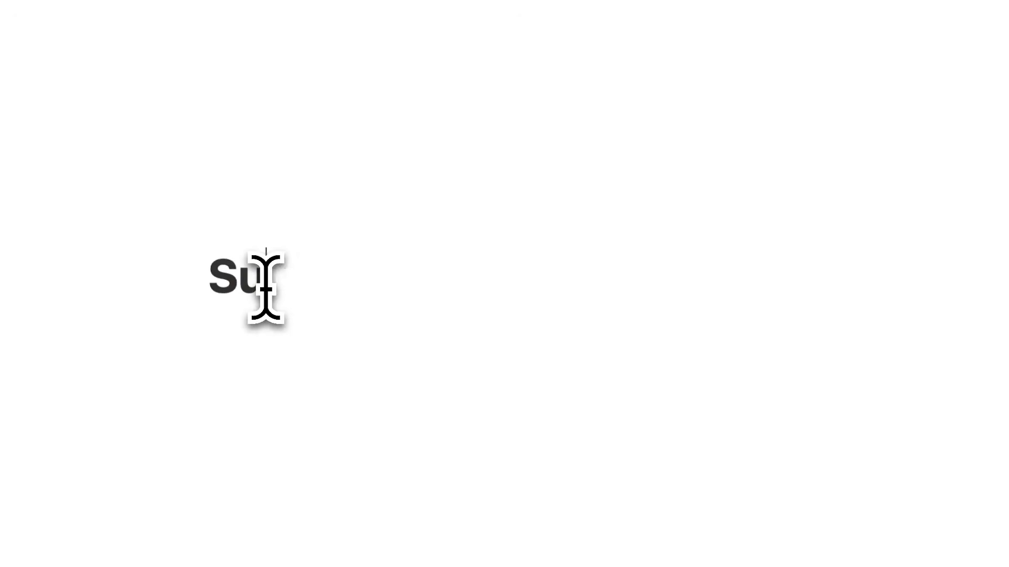
{"action": "type", "text": "bscribe"}
{"action": "left_click_drag", "start_coordinate": [418, 282], "coordinate": [135, 266]}
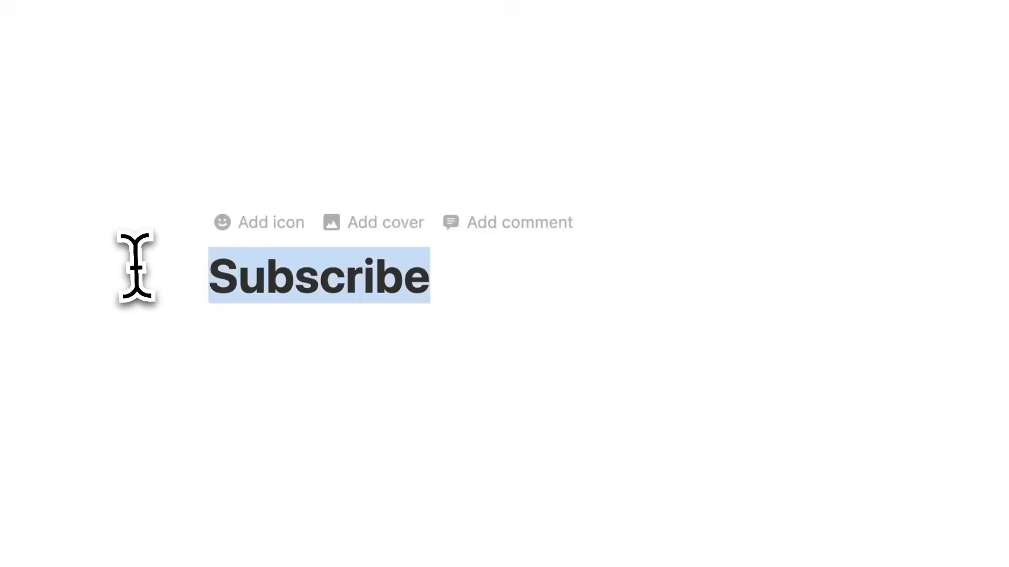
{"action": "type", "text": "Let"}
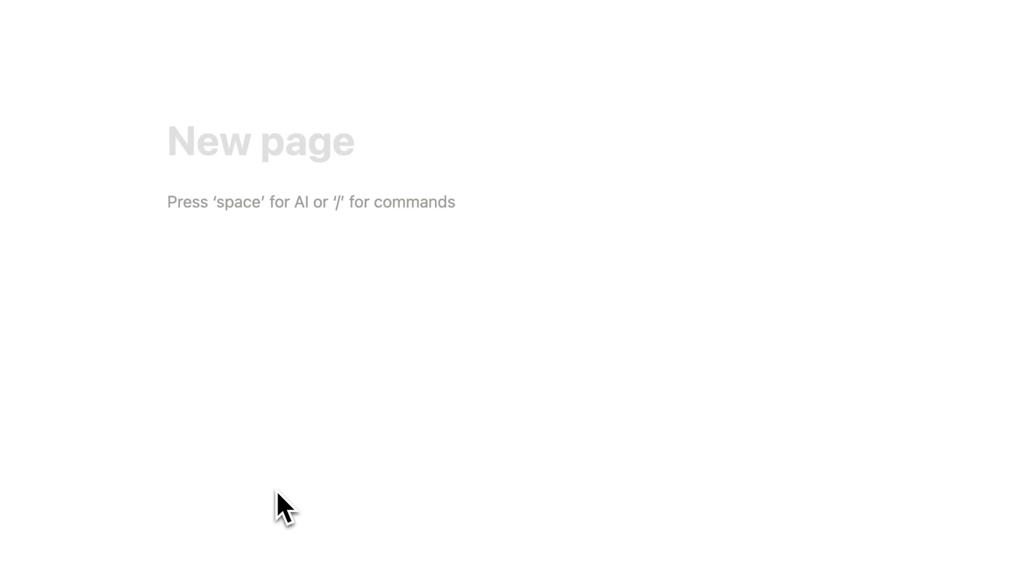
Title the page 'Dashboard' and insert a to-do block below the title
{"action": "type", "text": "Dashb"}
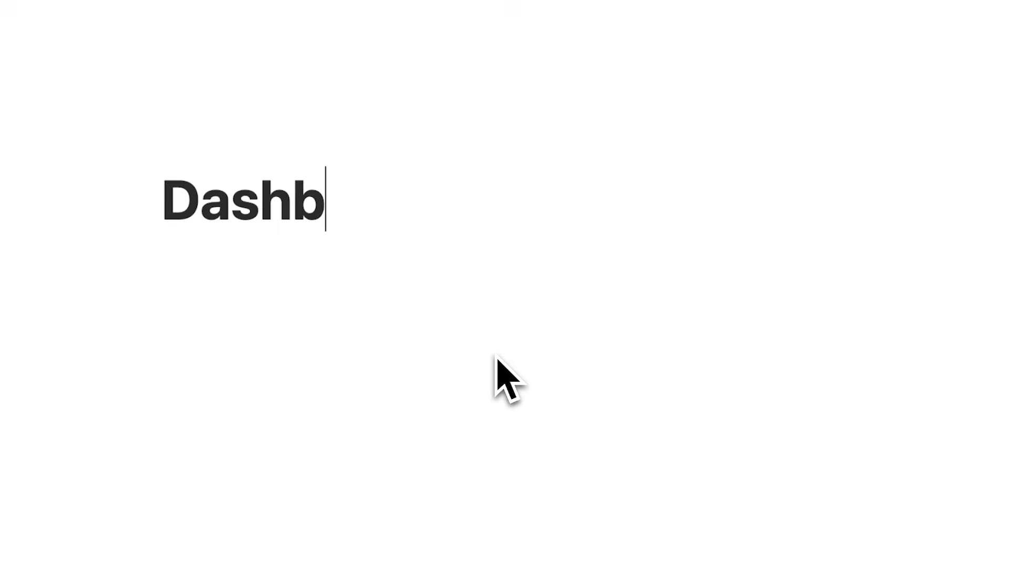
{"action": "type", "text": "oard"}
{"action": "key", "text": "Return"}
{"action": "type", "text": "/"}
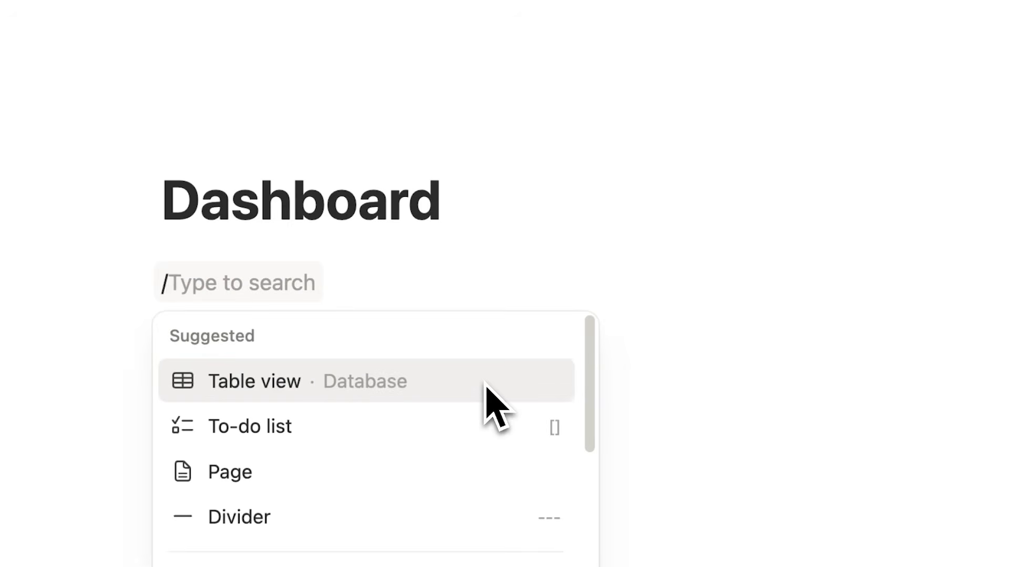
{"action": "key", "text": "Down"}
{"action": "key", "text": "Return"}
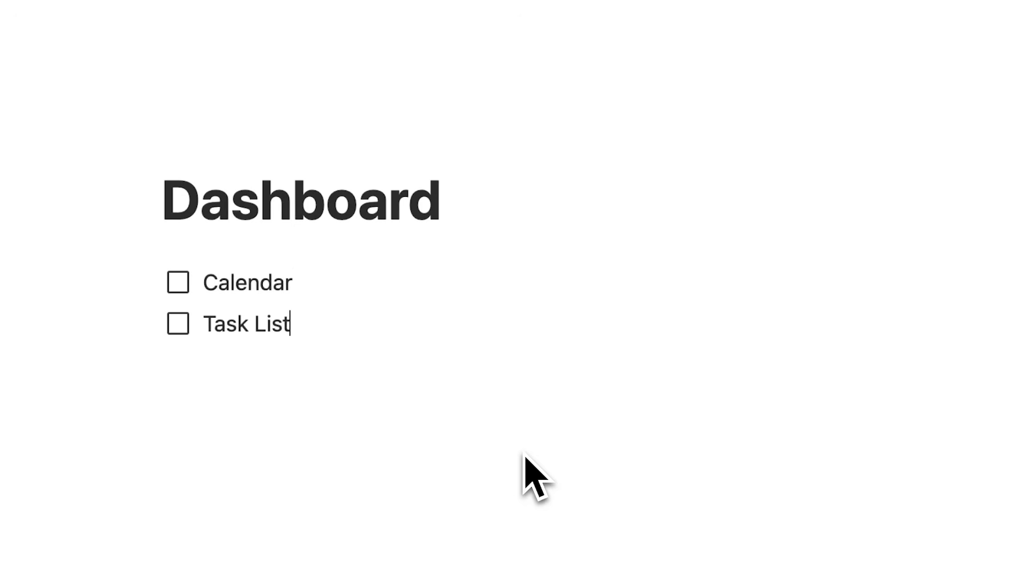
Select the Calendar, Task List, work and life to-dos together and delete them
{"action": "key", "text": "Up"}
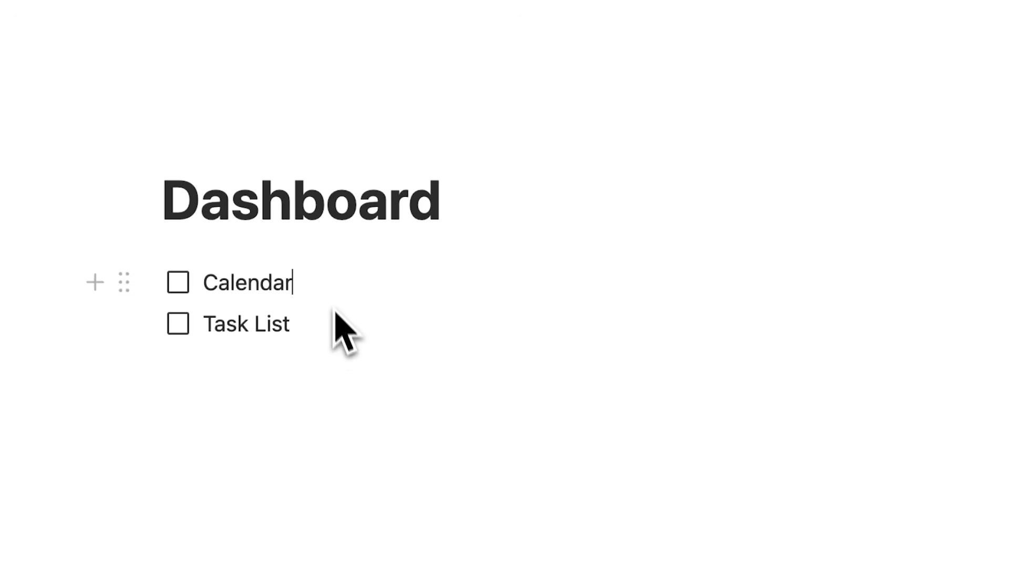
{"action": "key", "text": "Up"}
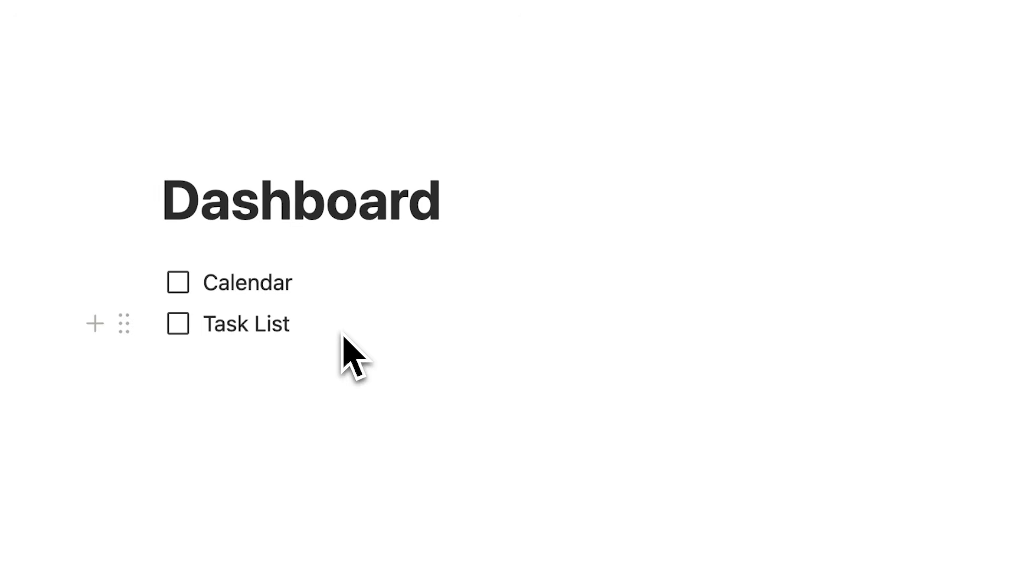
{"action": "left_click_drag", "start_coordinate": [307, 329], "coordinate": [194, 322]}
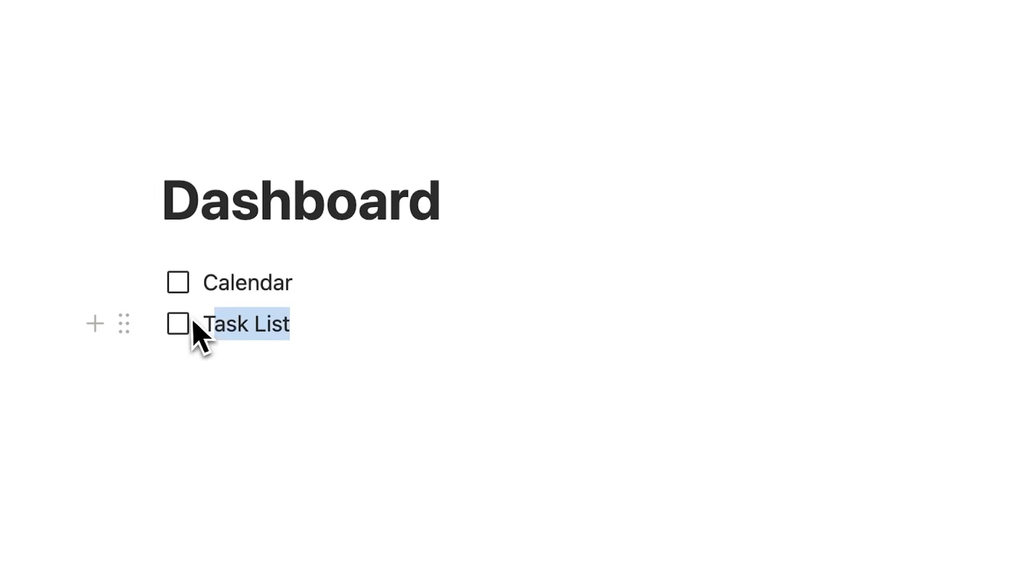
{"action": "left_click", "coordinate": [308, 333]}
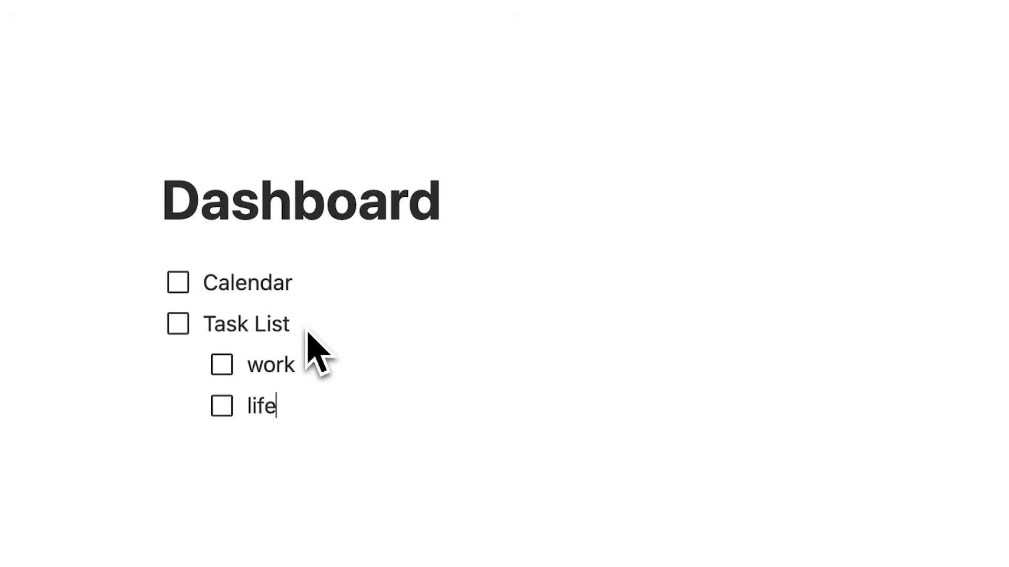
{"action": "left_click", "coordinate": [294, 401]}
{"action": "left_click", "coordinate": [286, 293]}
{"action": "left_click_drag", "start_coordinate": [288, 303], "coordinate": [203, 288]}
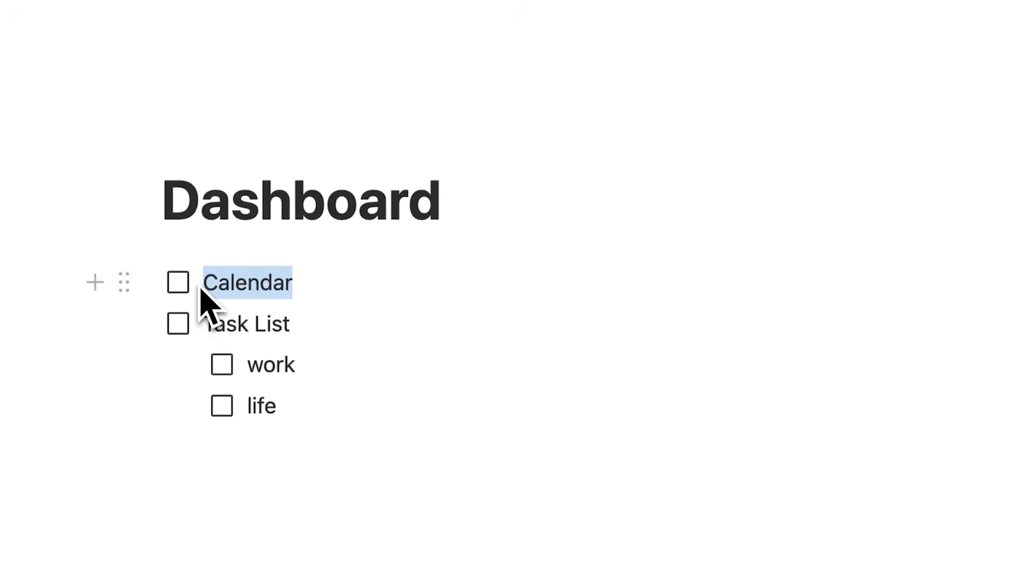
{"action": "left_click", "coordinate": [300, 297]}
{"action": "left_click_drag", "start_coordinate": [39, 279], "coordinate": [189, 407]}
{"action": "key", "text": "BackSpace"}
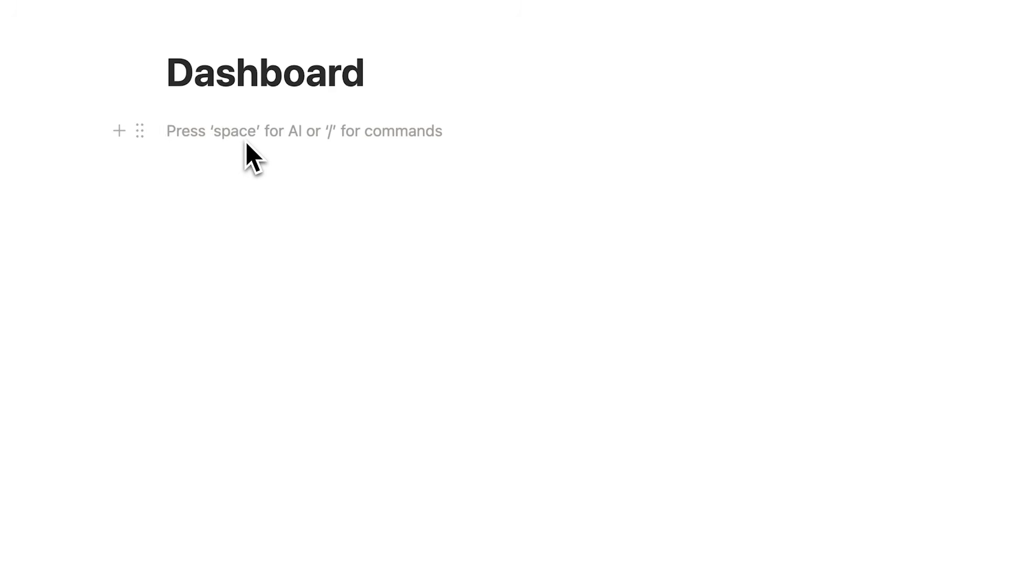
Insert a table database with a new empty data source titled 'Work Life List'
{"action": "type", "text": "/database"}
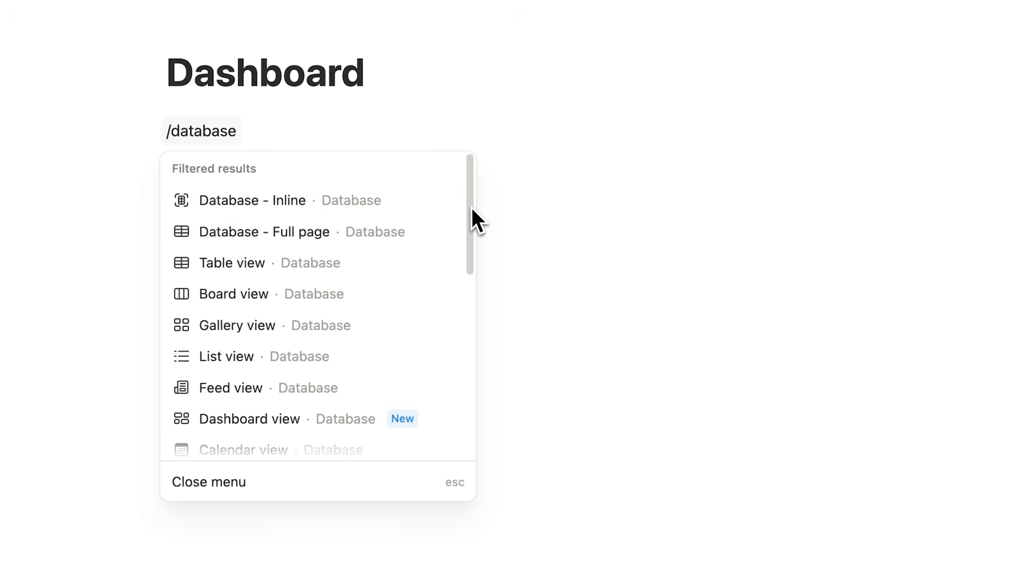
{"action": "mouse_move", "coordinate": [471, 208]}
{"action": "left_mouse_down"}
{"action": "mouse_move", "coordinate": [468, 308]}
{"action": "mouse_move", "coordinate": [471, 206]}
{"action": "left_mouse_up"}
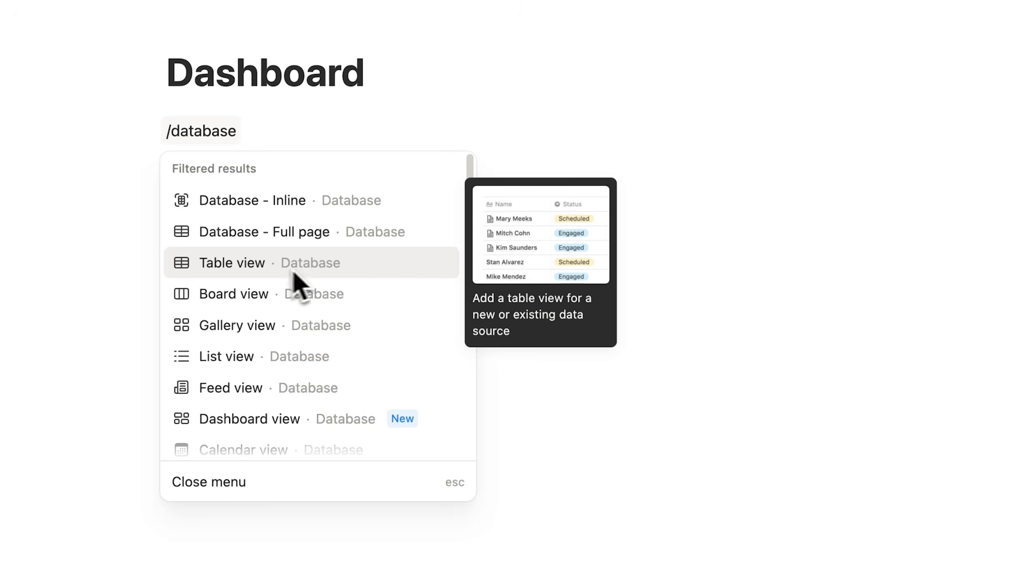
{"action": "left_click", "coordinate": [319, 269]}
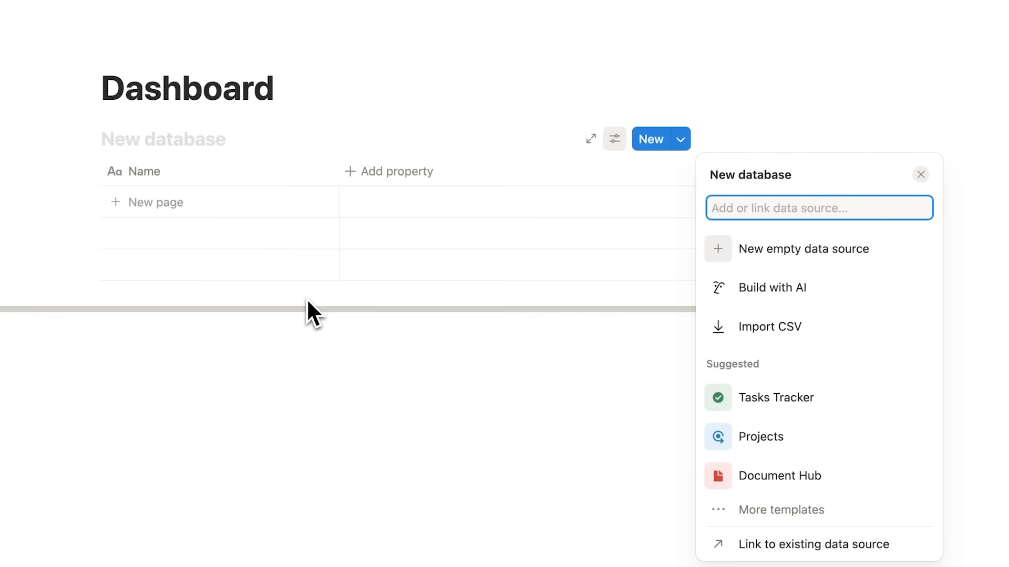
{"action": "left_click", "coordinate": [703, 248]}
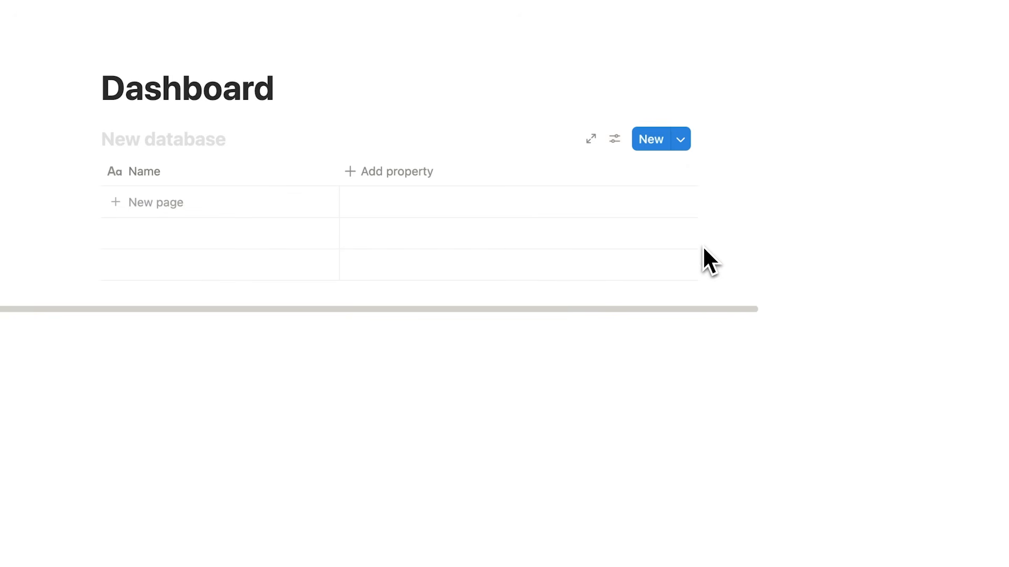
{"action": "type", "text": "Work Life List"}
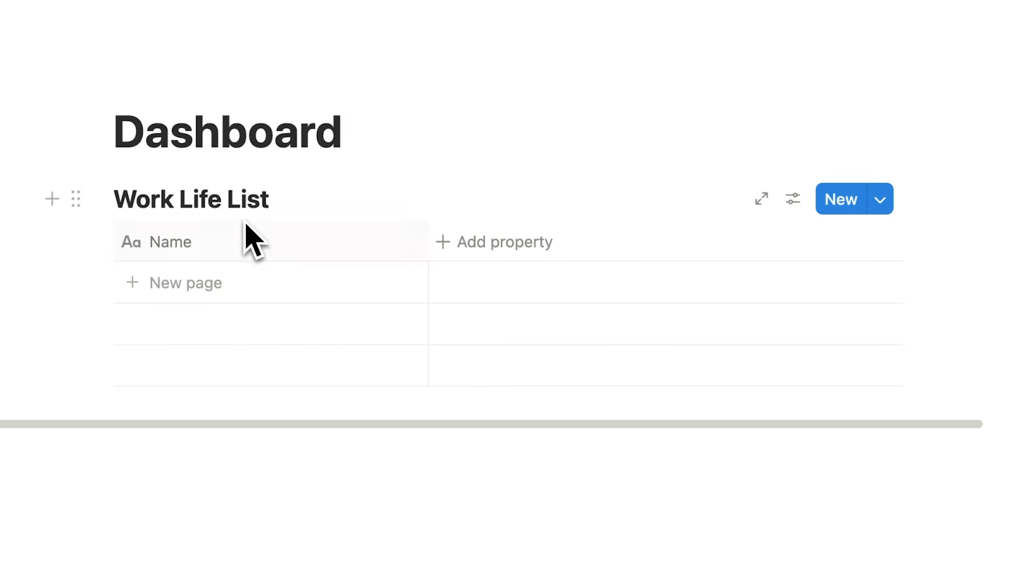
{"action": "key", "text": "Return"}
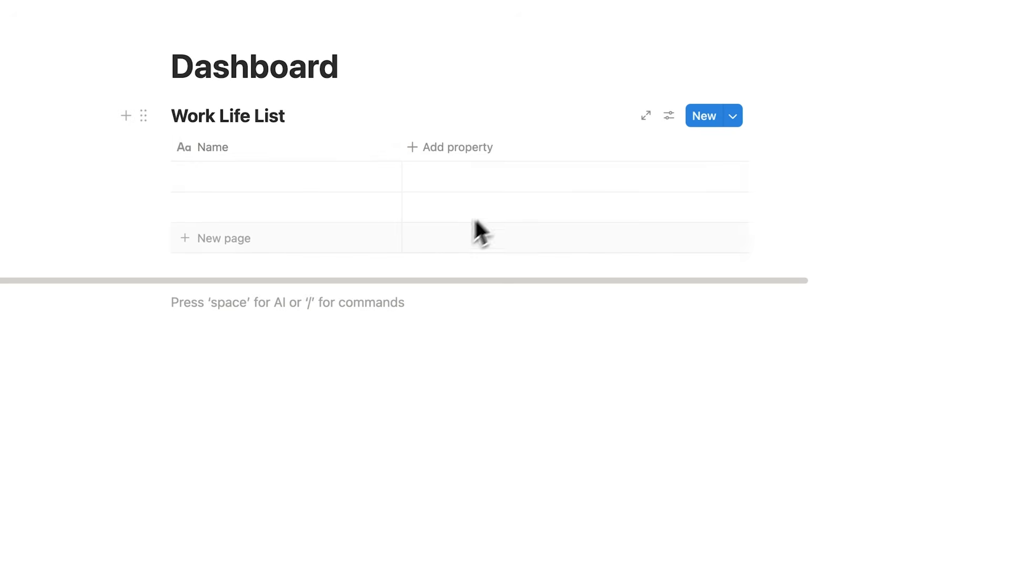
Add to-do items 'task 1' and 'task 2' below the table
{"action": "type", "text": "/"}
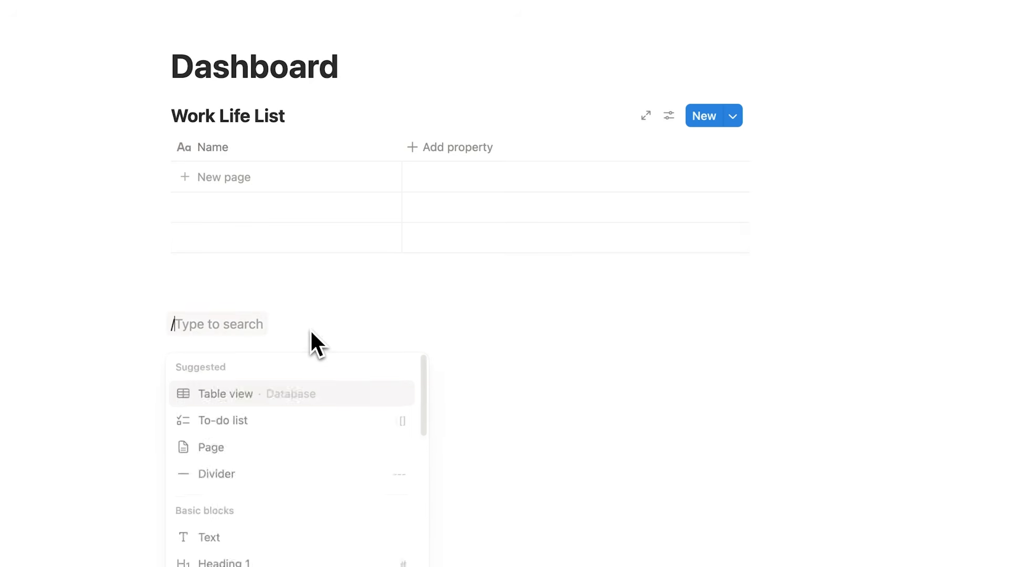
{"action": "left_click", "coordinate": [314, 417]}
{"action": "type", "text": "task 2"}
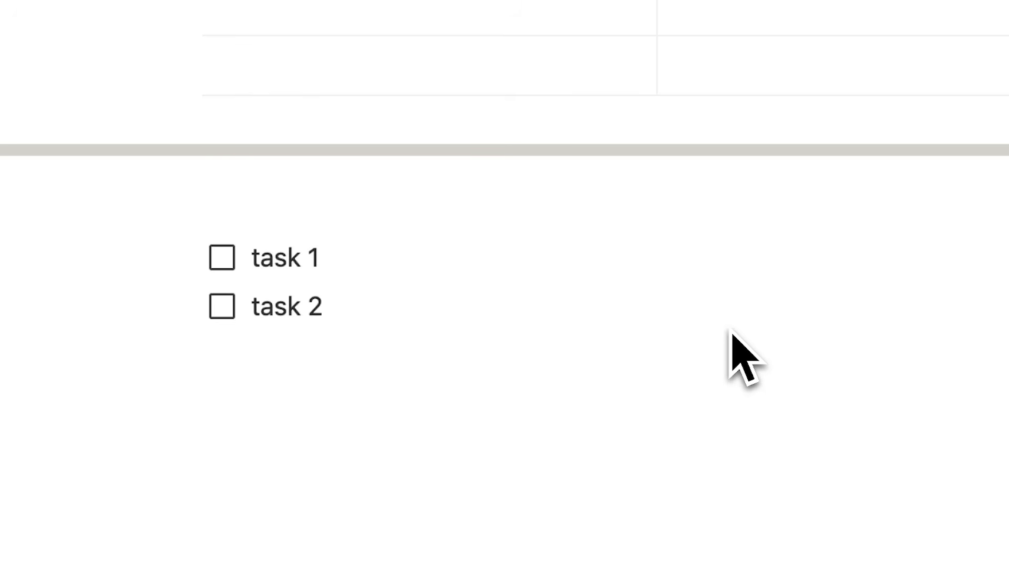
{"action": "left_click_drag", "start_coordinate": [326, 309], "coordinate": [241, 255]}
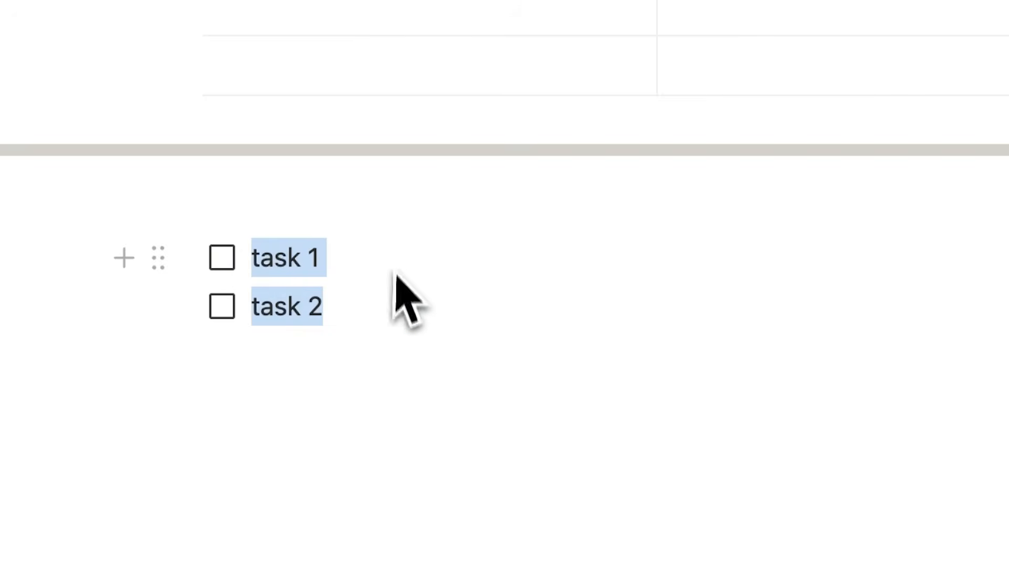
Look over the Add property menu and view Layout options, then delete the task 1 and task 2 to-dos
{"action": "left_click", "coordinate": [422, 325]}
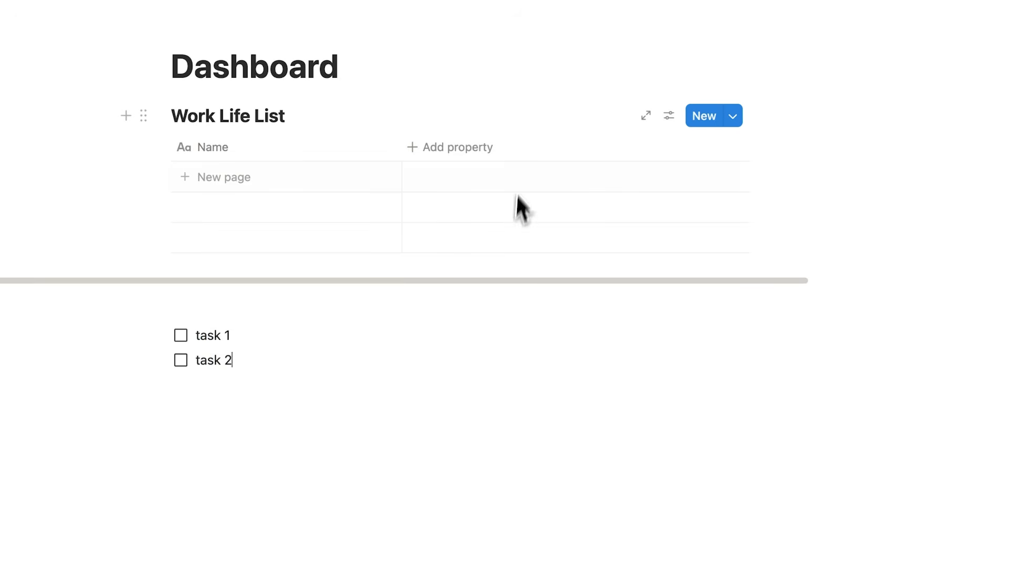
{"action": "left_click", "coordinate": [478, 150]}
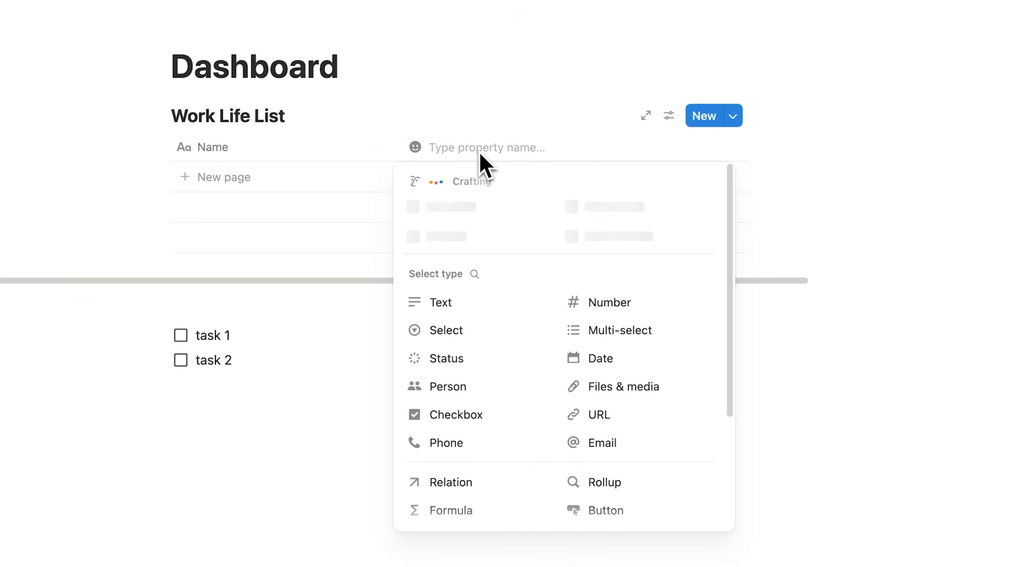
{"action": "scroll", "coordinate": [475, 254], "scroll_direction": "down", "scroll_amount": 4}
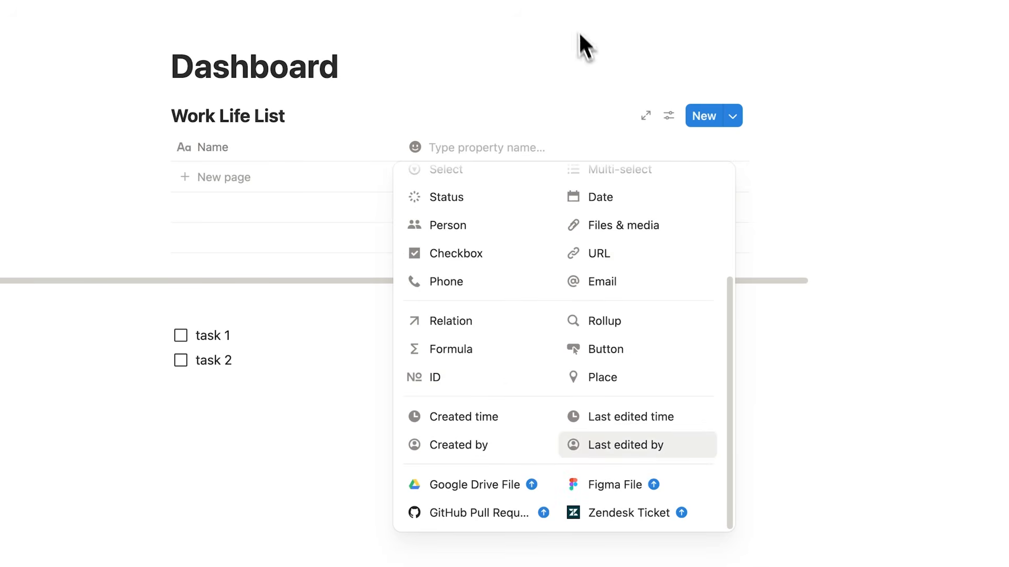
{"action": "left_click", "coordinate": [673, 118]}
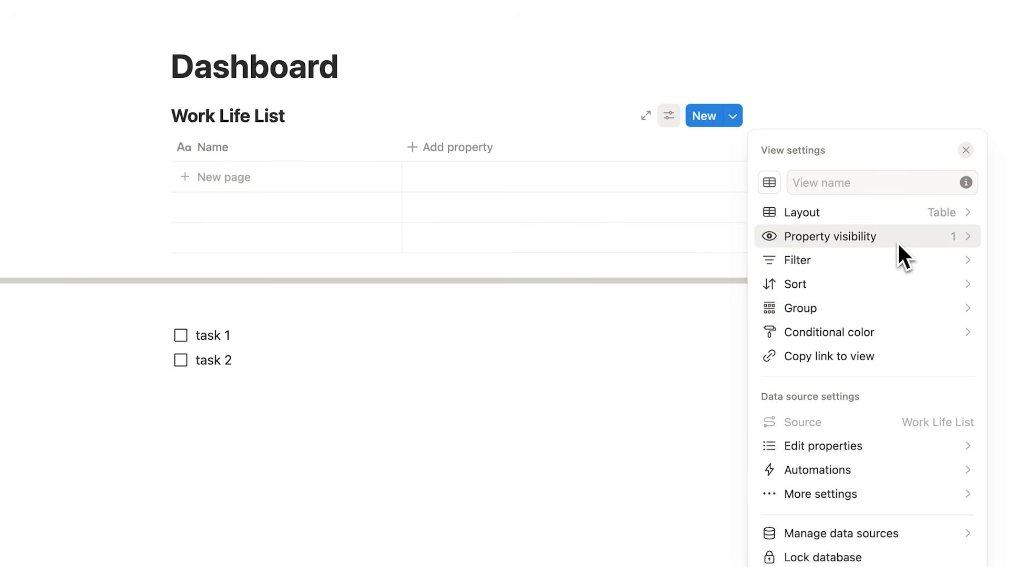
{"action": "left_click", "coordinate": [839, 213]}
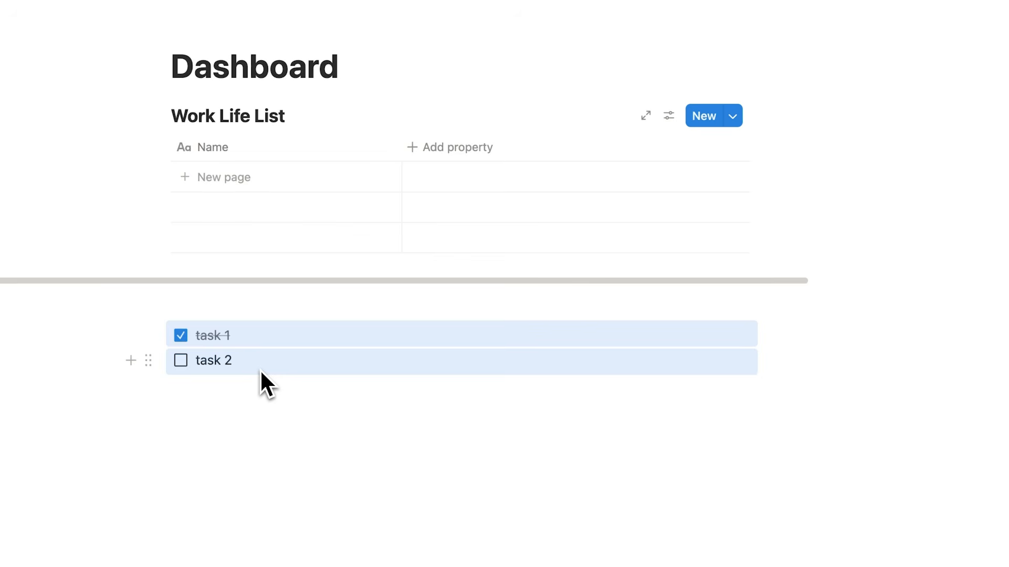
{"action": "key", "text": "BackSpace"}
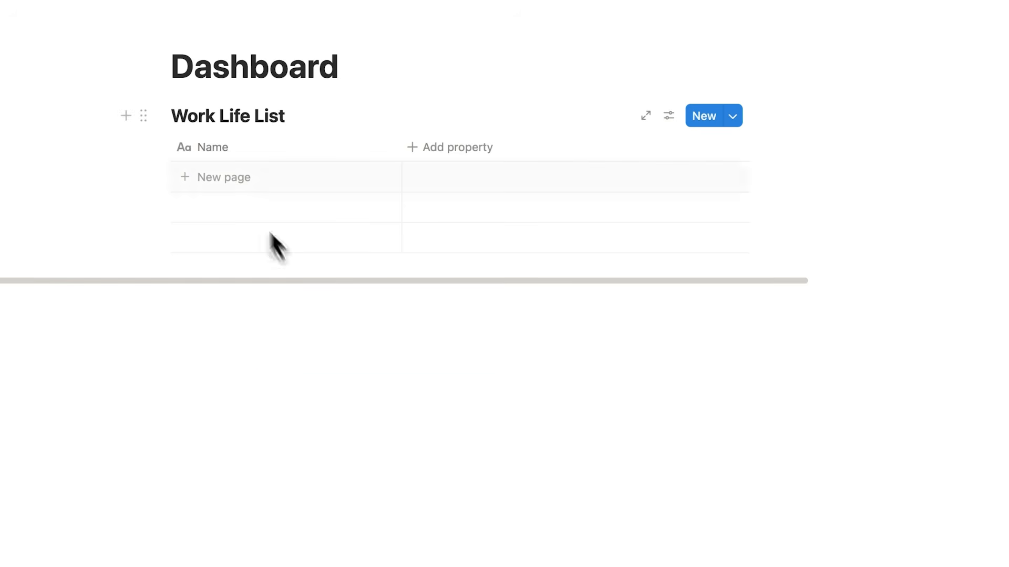
Add a row named 'Task 1' to the Work Life List table
{"action": "left_click", "coordinate": [237, 188]}
{"action": "type", "text": "Task 1"}
{"action": "key", "text": "Escape"}
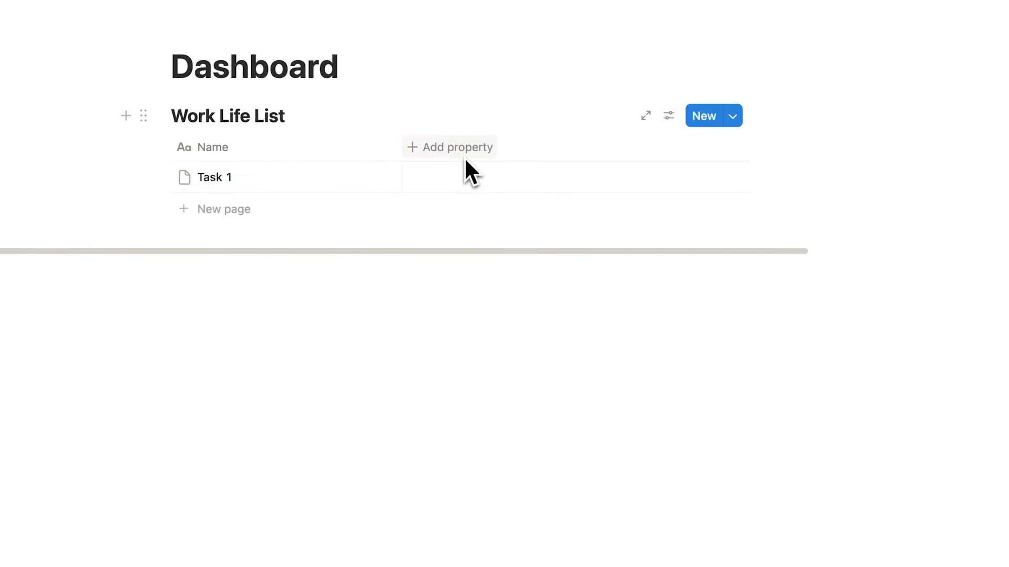
Add a Checkbox column with its name cleared and move it before the Name column
{"action": "left_click", "coordinate": [456, 150]}
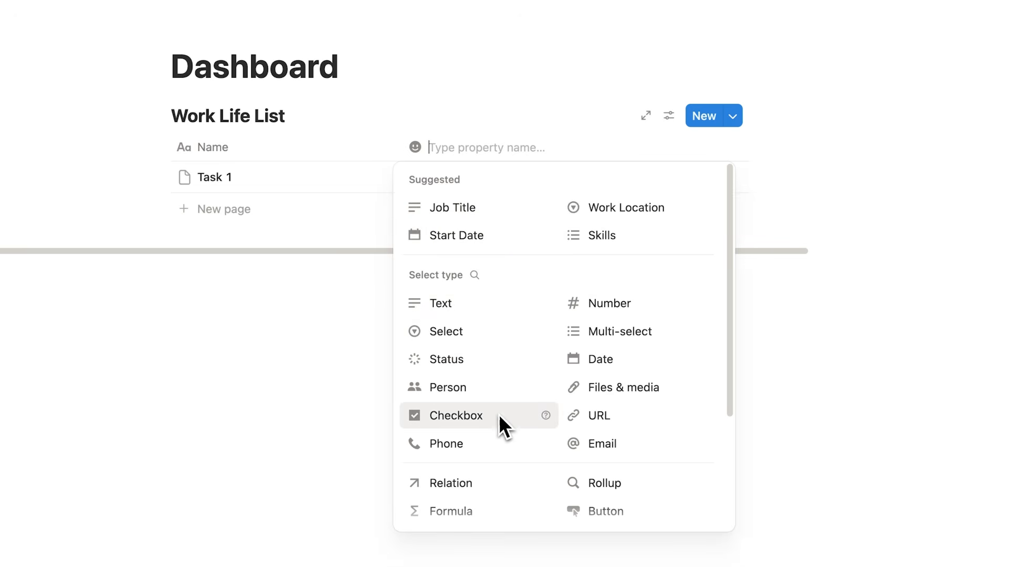
{"action": "left_click", "coordinate": [499, 415]}
{"action": "left_click", "coordinate": [461, 154]}
{"action": "double_click", "coordinate": [459, 183]}
{"action": "key", "text": "BackSpace"}
{"action": "left_click", "coordinate": [364, 288]}
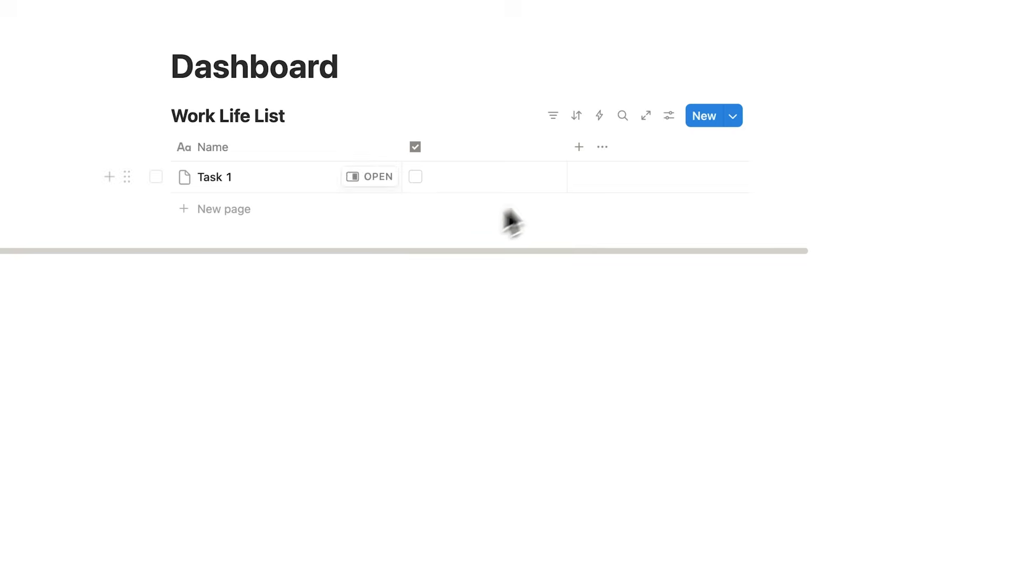
{"action": "left_click_drag", "start_coordinate": [445, 154], "coordinate": [160, 168]}
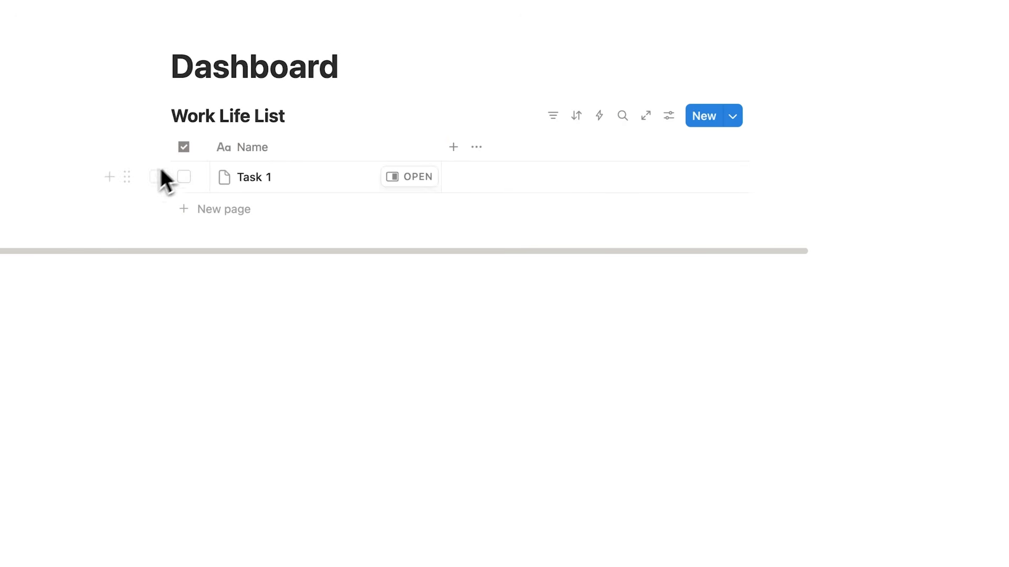
{"action": "left_click", "coordinate": [452, 152]}
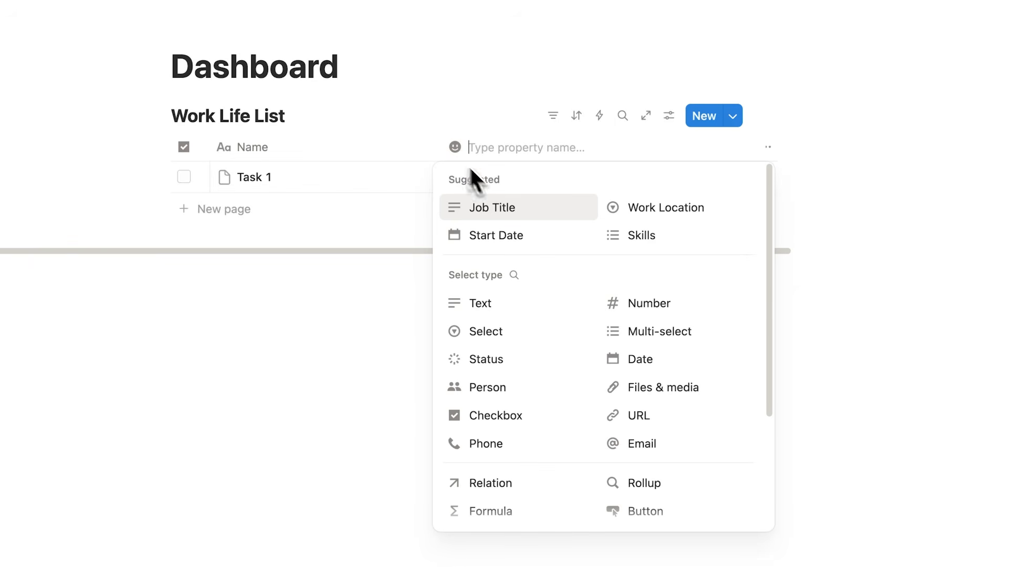
{"action": "scroll", "coordinate": [545, 236], "scroll_direction": "down", "scroll_amount": 2}
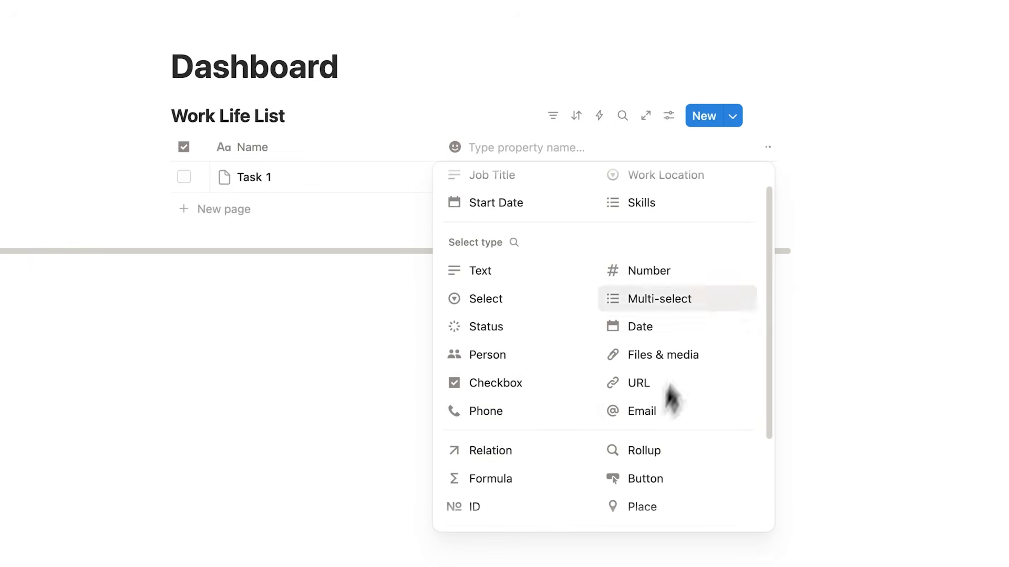
{"action": "scroll", "coordinate": [532, 238], "scroll_direction": "down", "scroll_amount": 4}
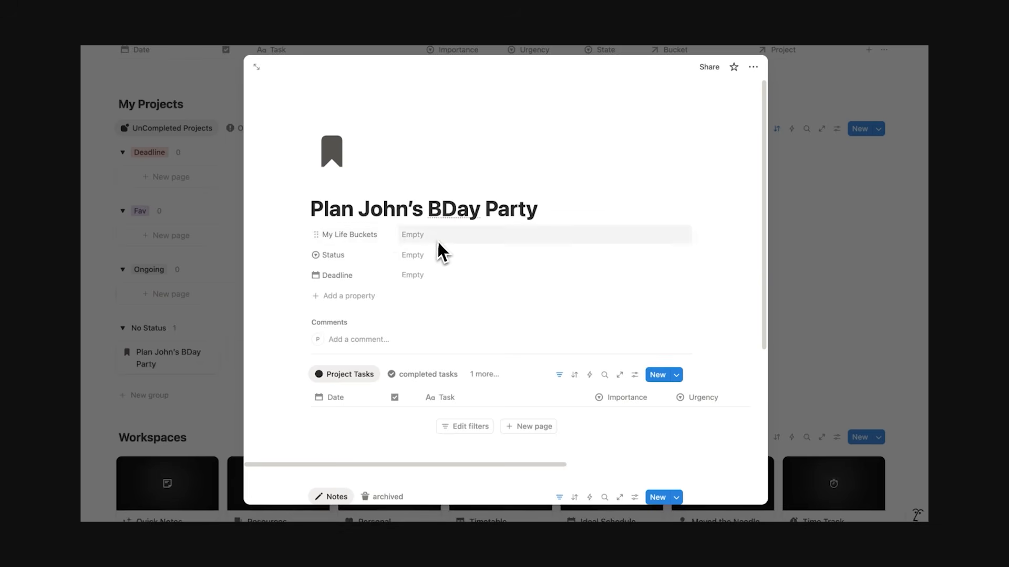
{"action": "left_click", "coordinate": [437, 240]}
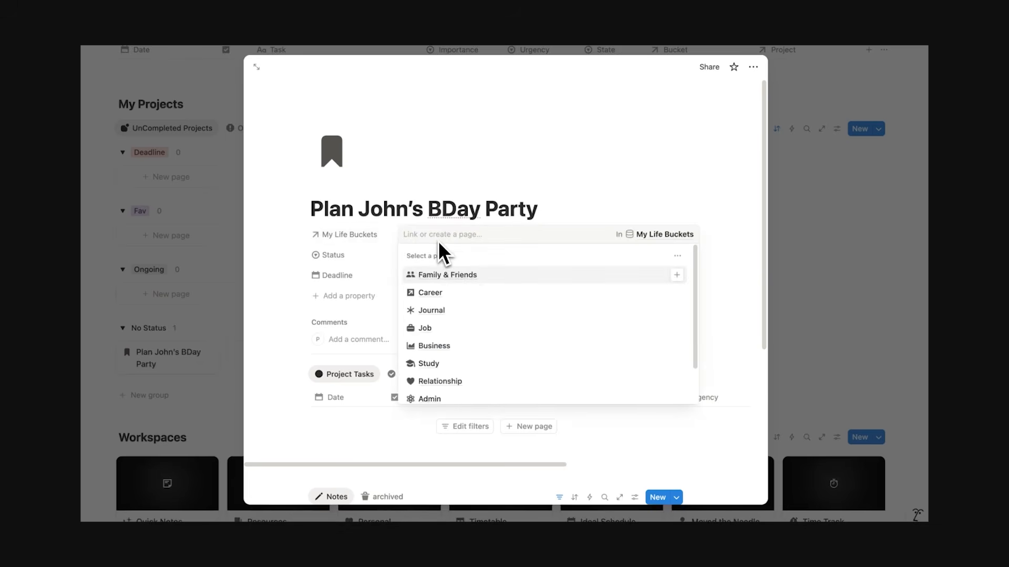
{"action": "left_click", "coordinate": [445, 275]}
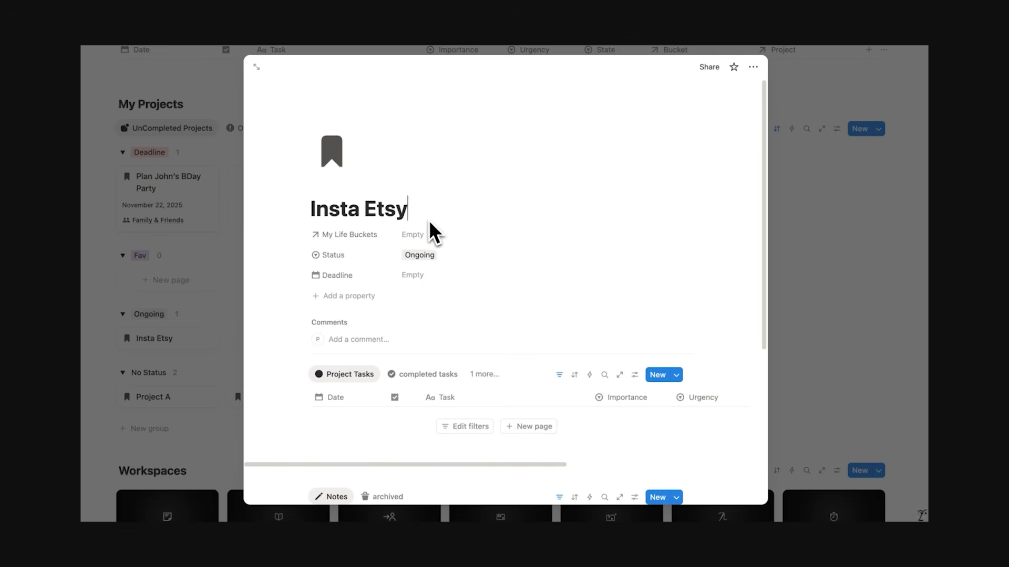
{"action": "left_click", "coordinate": [428, 233]}
{"action": "scroll", "coordinate": [470, 389], "scroll_direction": "up", "scroll_amount": 2}
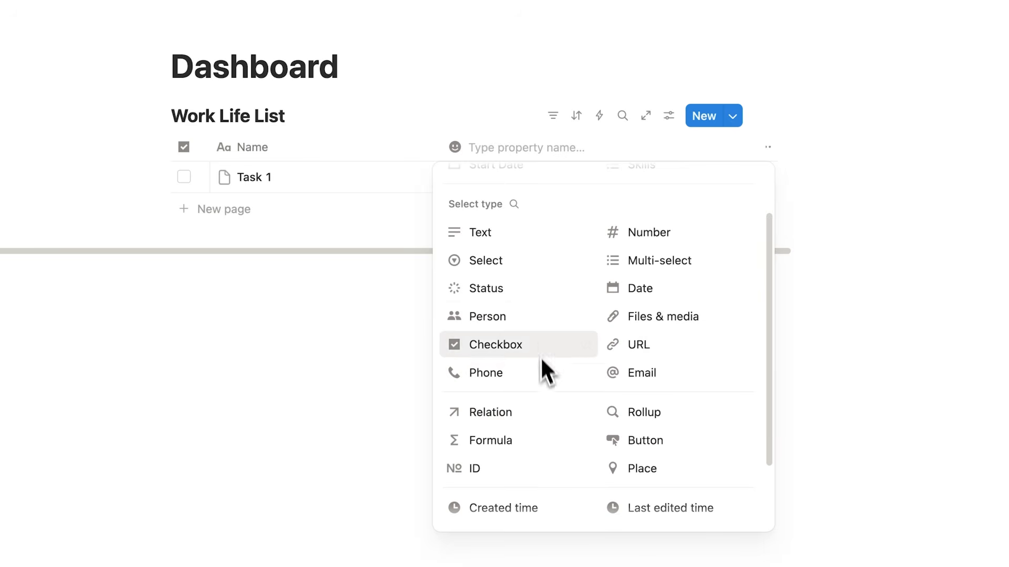
Create a Select column named 'Type' with Work and Life options
{"action": "left_click", "coordinate": [526, 260]}
{"action": "type", "text": "Type"}
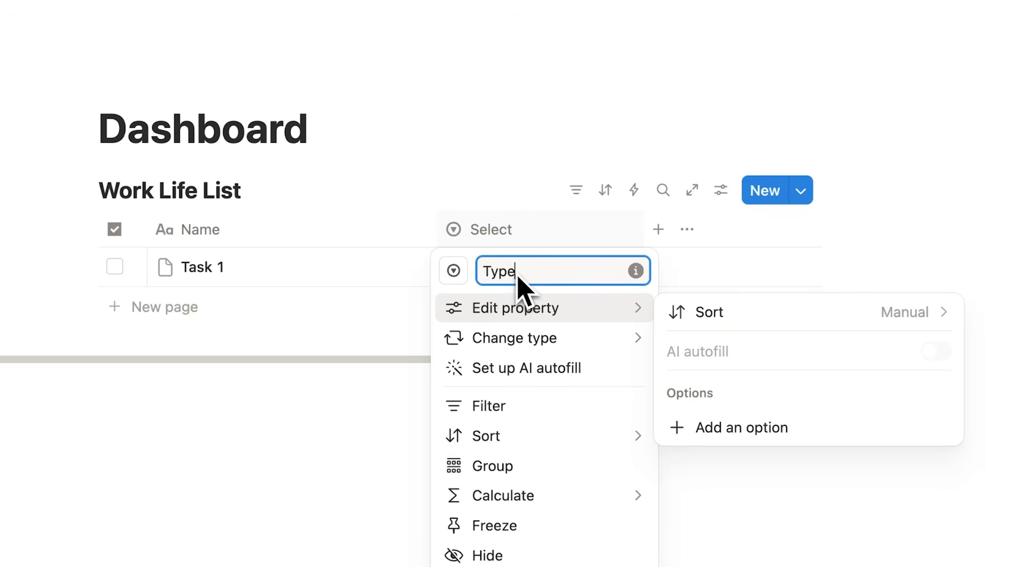
{"action": "left_click", "coordinate": [523, 180]}
{"action": "left_click", "coordinate": [510, 267]}
{"action": "type", "text": "Work"}
{"action": "key", "text": "Return"}
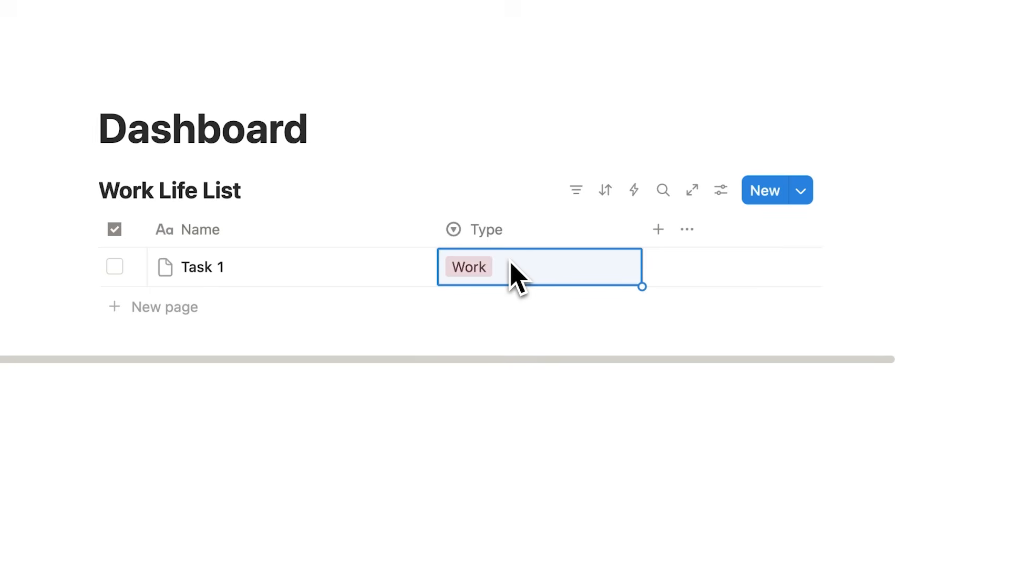
{"action": "left_click", "coordinate": [508, 262]}
{"action": "type", "text": "Life"}
{"action": "key", "text": "Return"}
Colour the Life option yellow and tag Task 1 as Life
{"action": "left_click", "coordinate": [508, 269]}
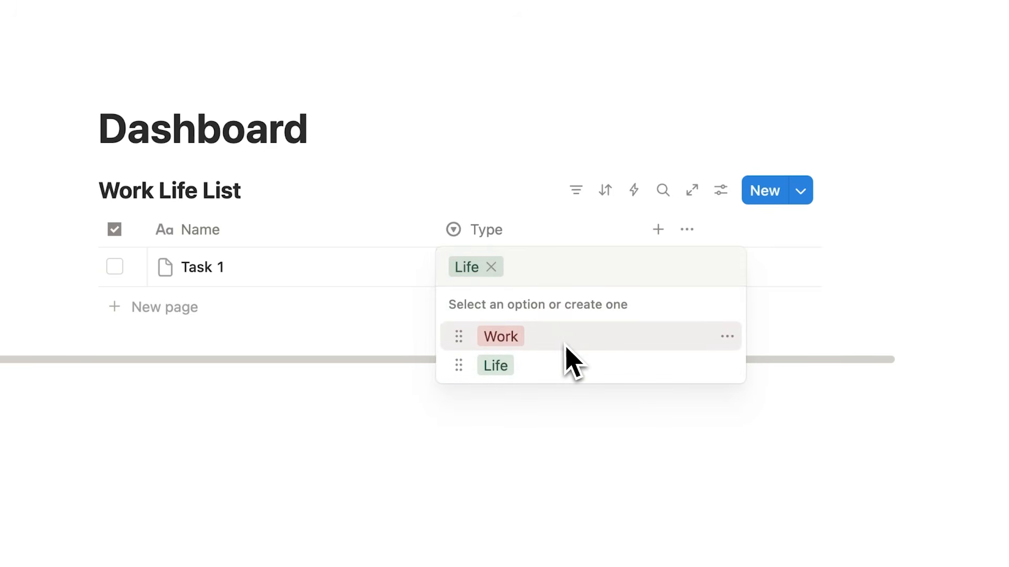
{"action": "left_click", "coordinate": [727, 366]}
{"action": "left_click", "coordinate": [804, 436]}
{"action": "left_click", "coordinate": [620, 386]}
{"action": "left_click", "coordinate": [524, 129]}
{"action": "left_click", "coordinate": [529, 279]}
{"action": "left_click", "coordinate": [536, 364]}
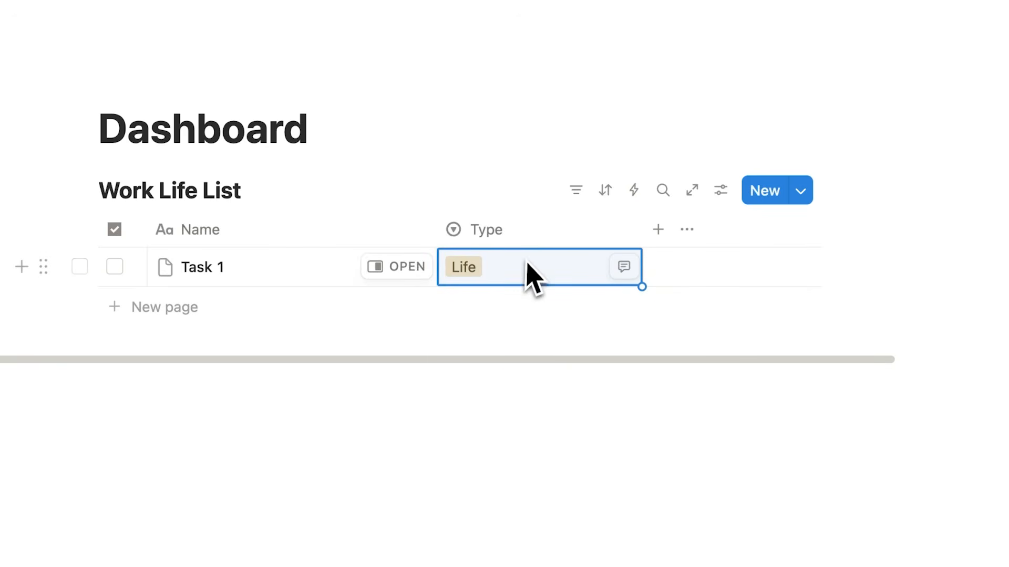
Add a 'Task 2' row tagged Work
{"action": "left_click", "coordinate": [191, 308]}
{"action": "type", "text": "Task 2"}
{"action": "key", "text": "Return"}
{"action": "left_click", "coordinate": [521, 318]}
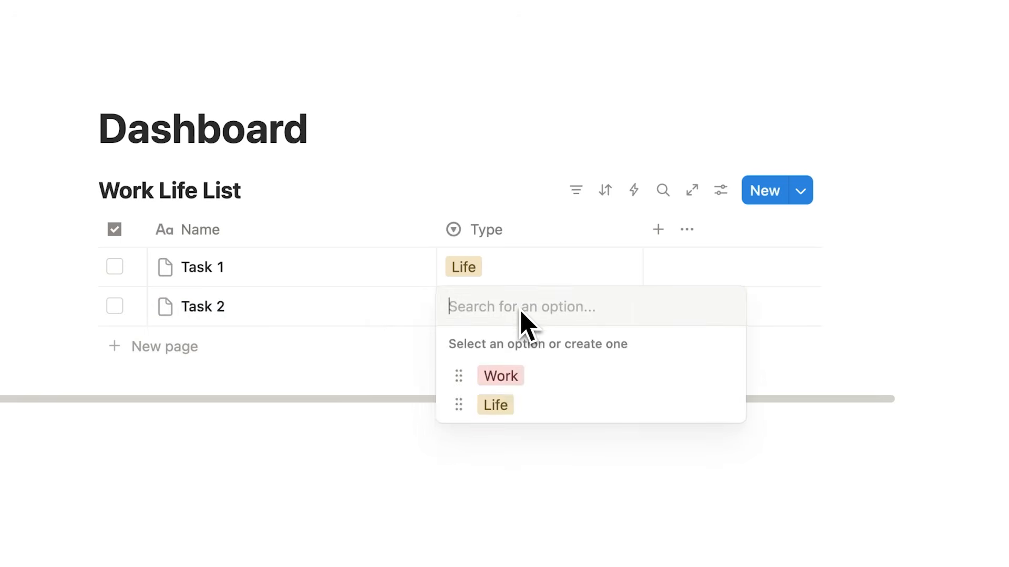
{"action": "left_click", "coordinate": [513, 378]}
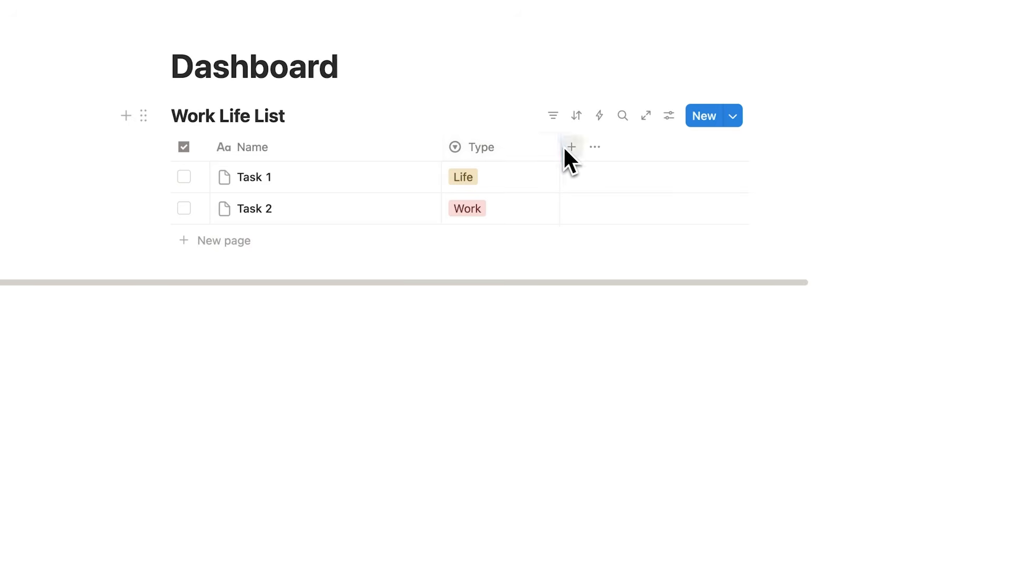
Add a Date property column and tick Task 1's checkbox
{"action": "left_click", "coordinate": [571, 148]}
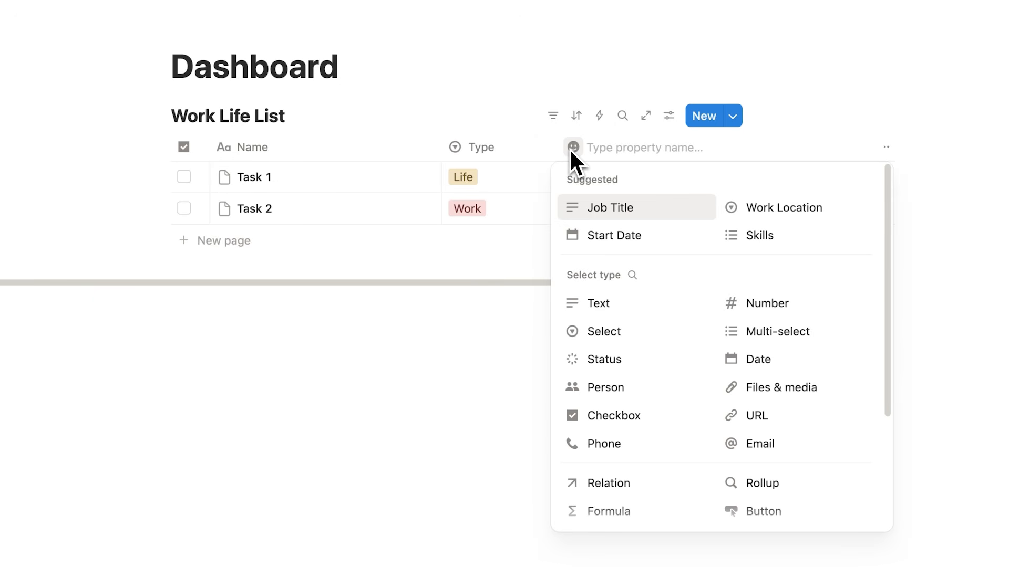
{"action": "left_click", "coordinate": [793, 365]}
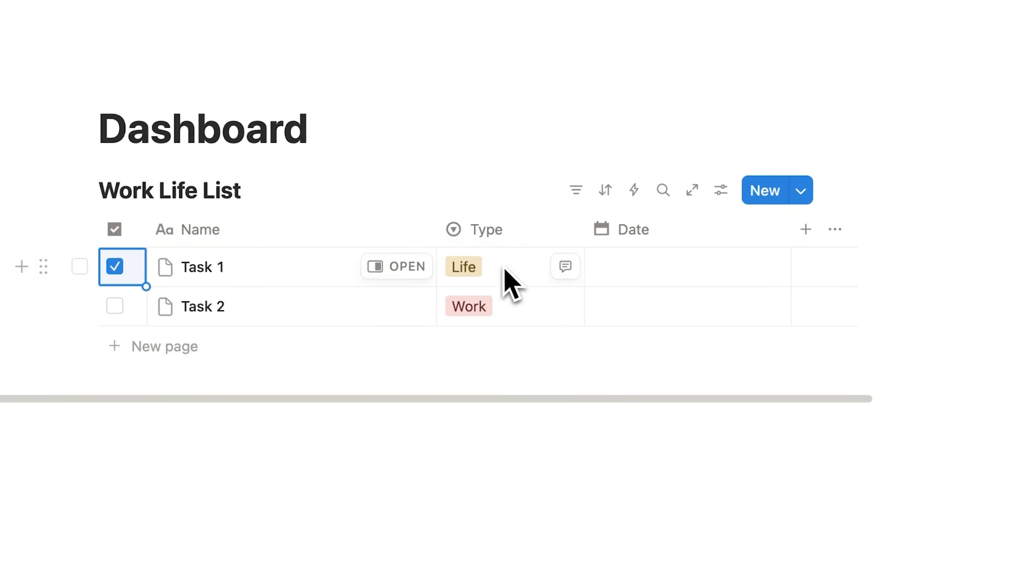
{"action": "left_click", "coordinate": [669, 273]}
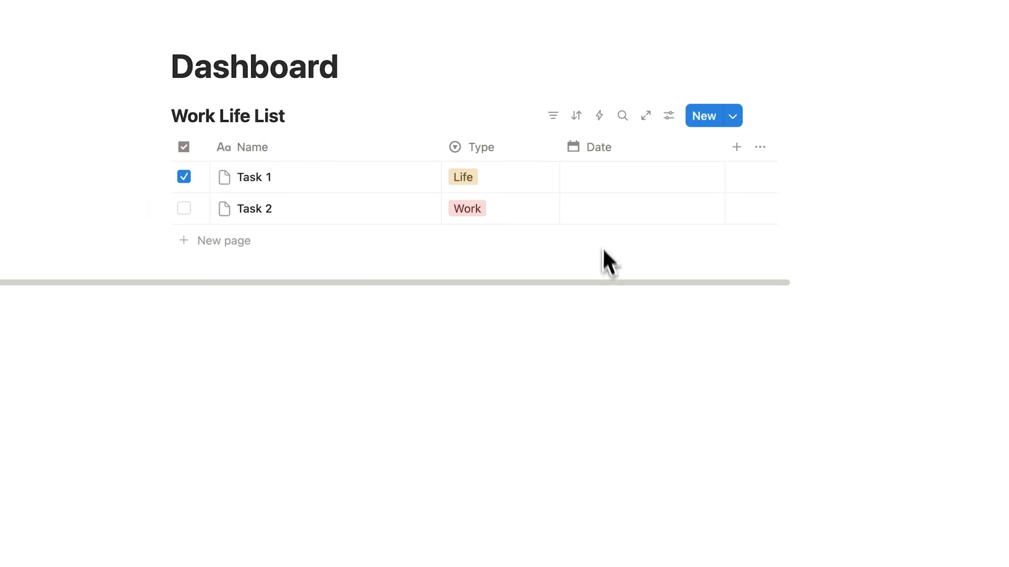
Add a row named 'Task 3' and set its Type tag to Life
{"action": "left_click", "coordinate": [668, 116]}
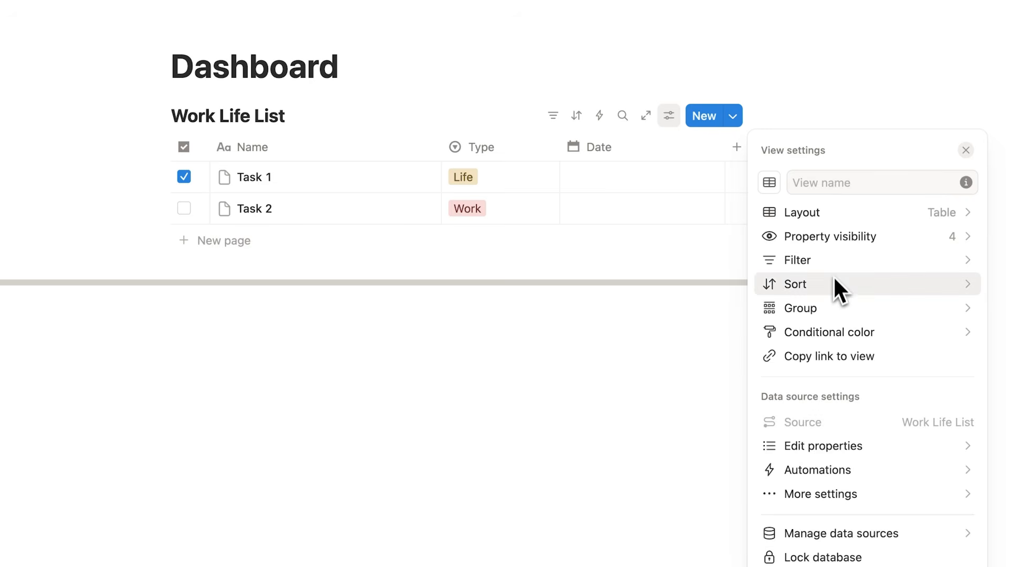
{"action": "left_click", "coordinate": [678, 349]}
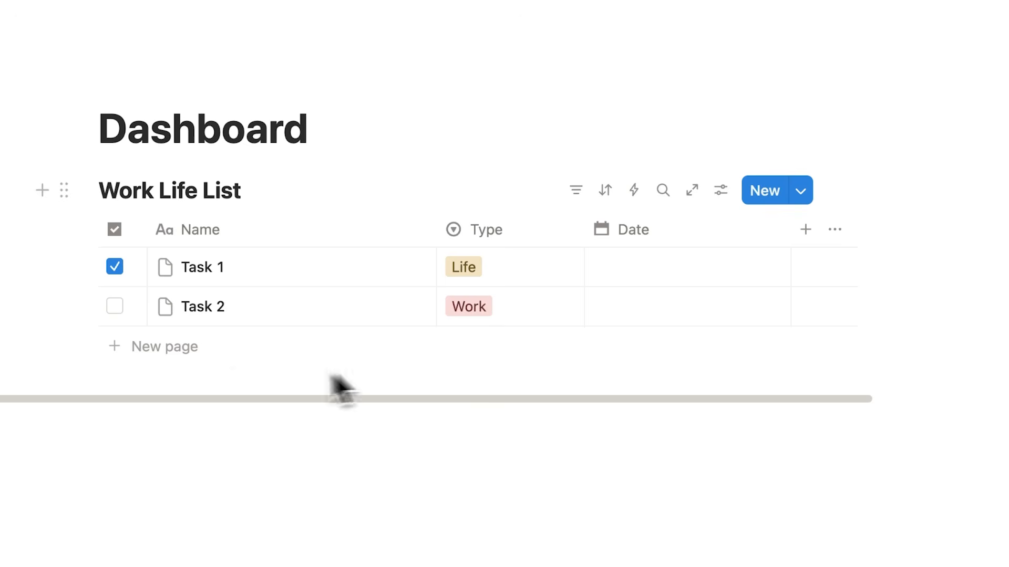
{"action": "left_click", "coordinate": [181, 356]}
{"action": "type", "text": "Task 3"}
{"action": "key", "text": "Return"}
{"action": "left_click", "coordinate": [496, 357]}
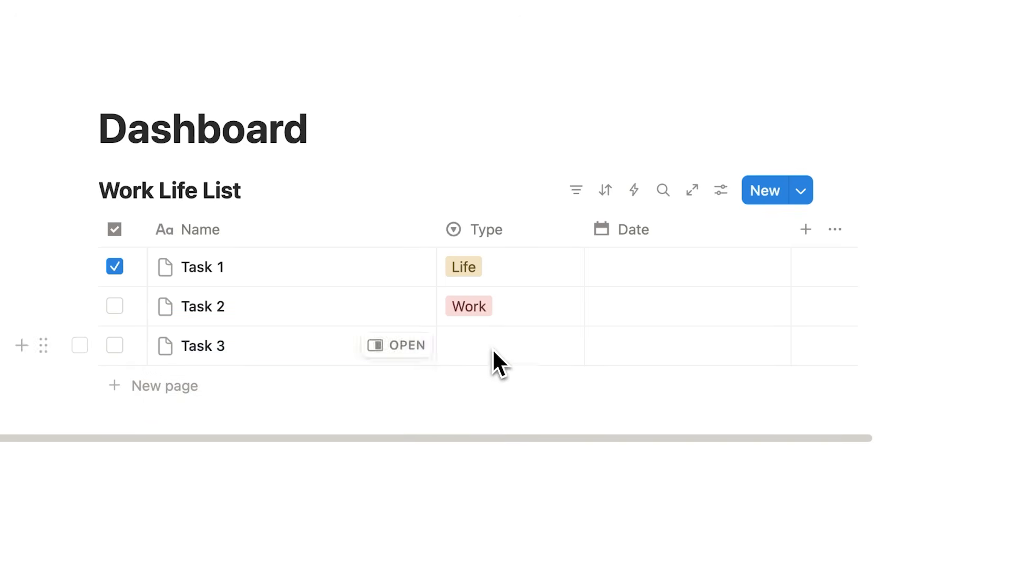
{"action": "left_click", "coordinate": [492, 443]}
{"action": "left_click", "coordinate": [371, 148]}
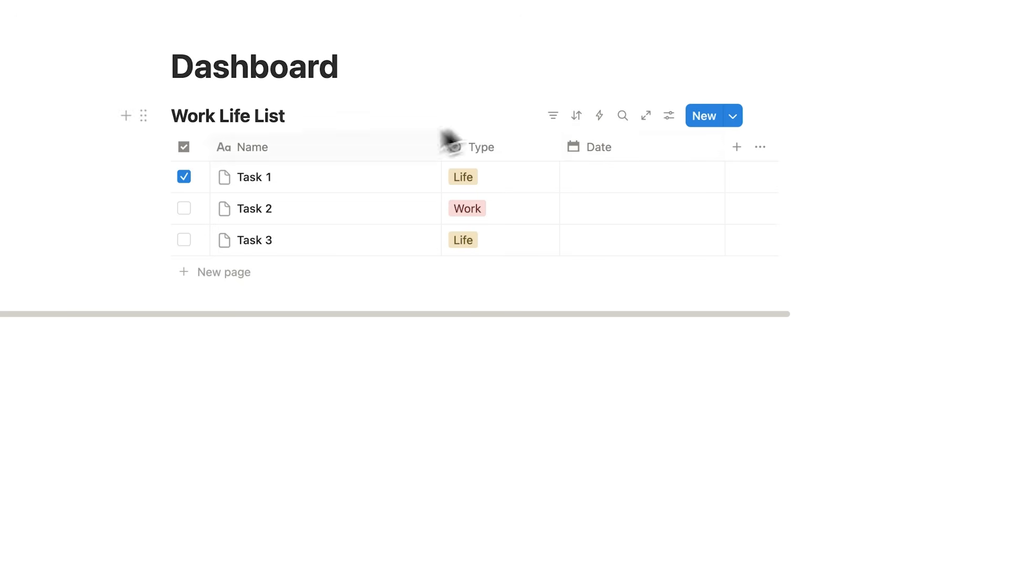
{"action": "left_click", "coordinate": [671, 126]}
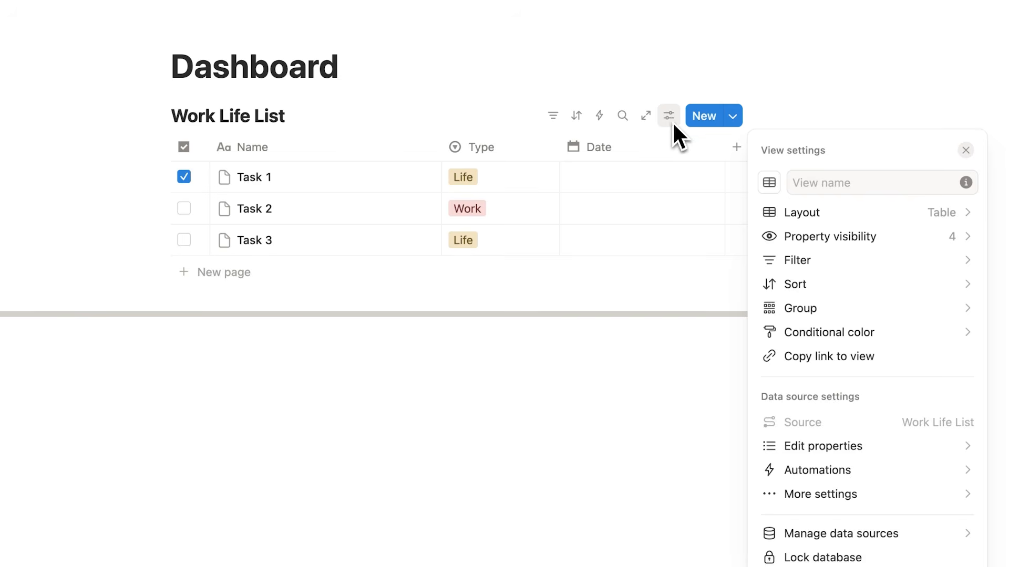
Group the table rows by Type into Life and Work sections
{"action": "left_click", "coordinate": [843, 306]}
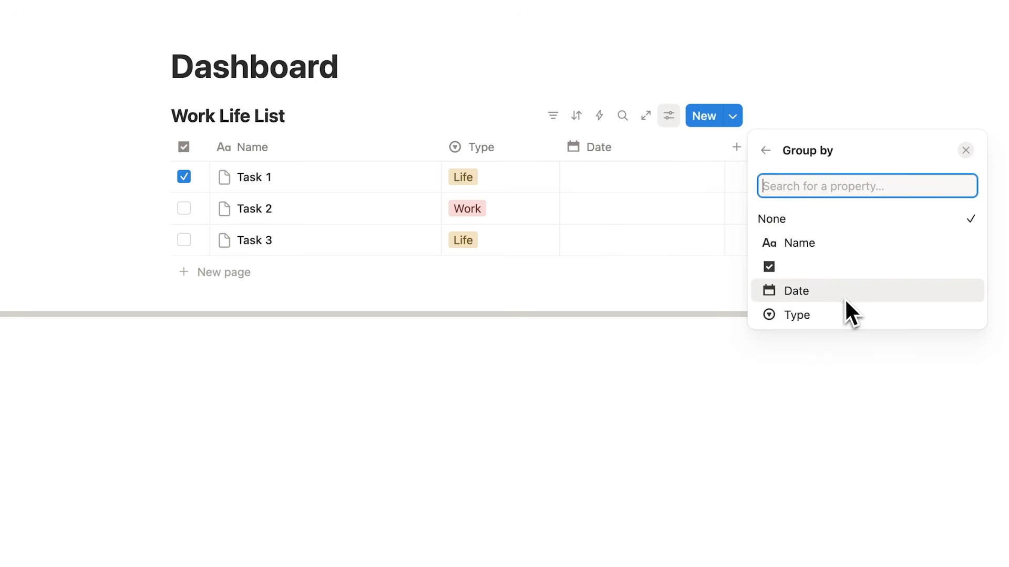
{"action": "left_click", "coordinate": [832, 316]}
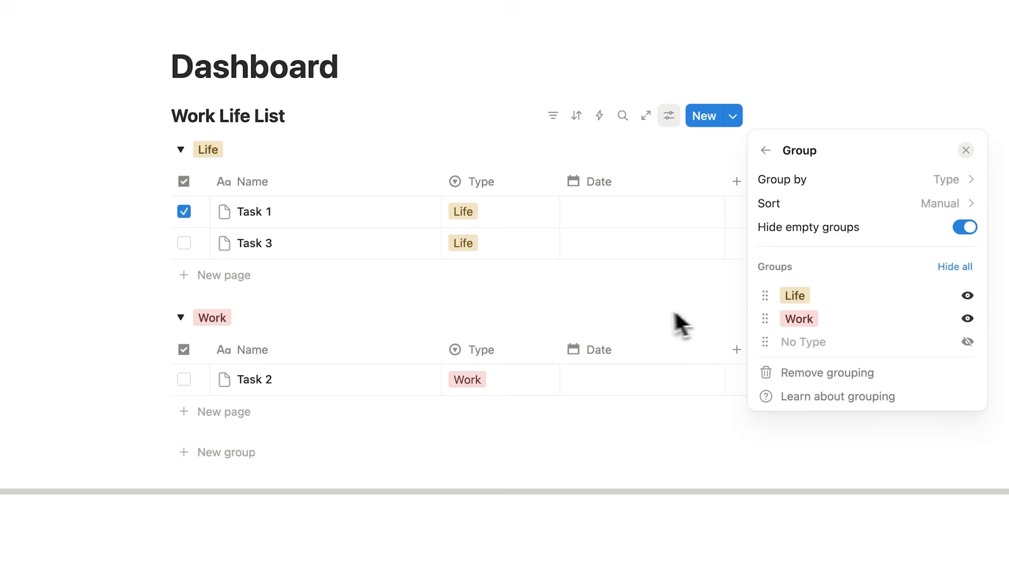
{"action": "left_click", "coordinate": [652, 320]}
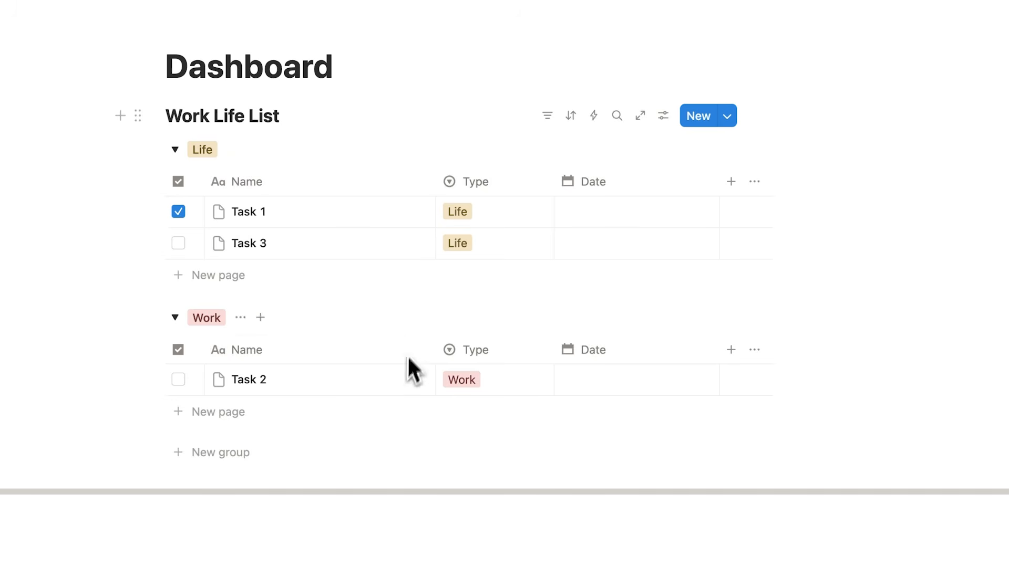
{"action": "left_click", "coordinate": [175, 150]}
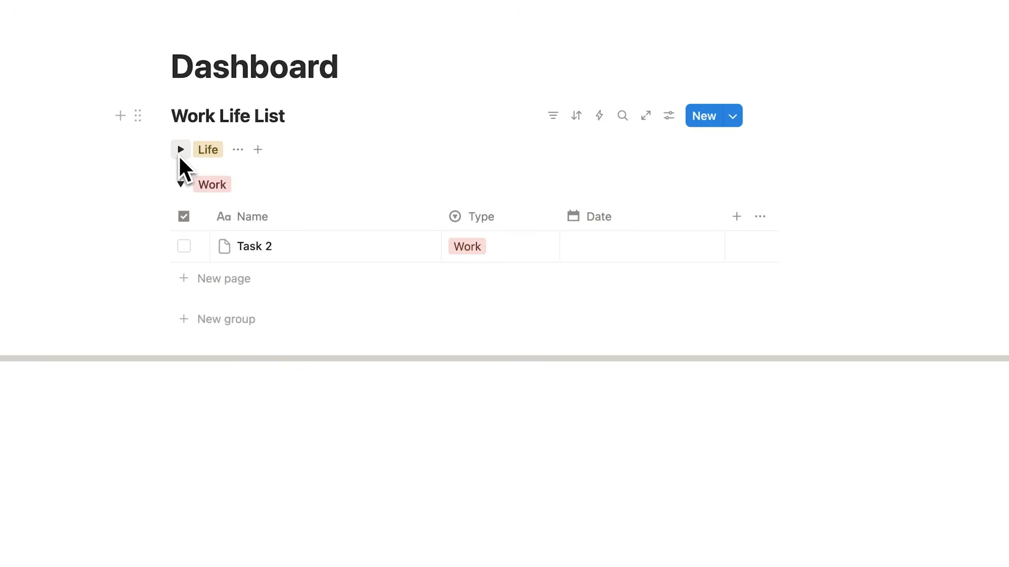
{"action": "left_click", "coordinate": [179, 155]}
{"action": "left_click", "coordinate": [179, 156]}
{"action": "left_click", "coordinate": [179, 155]}
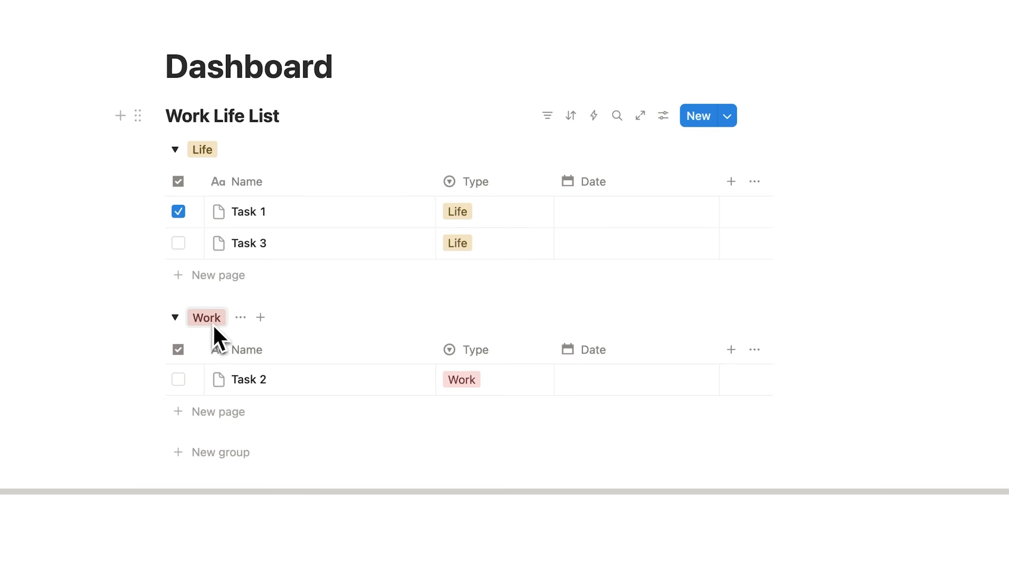
Add a 'Task 4' row in the Work group
{"action": "left_click", "coordinate": [226, 412]}
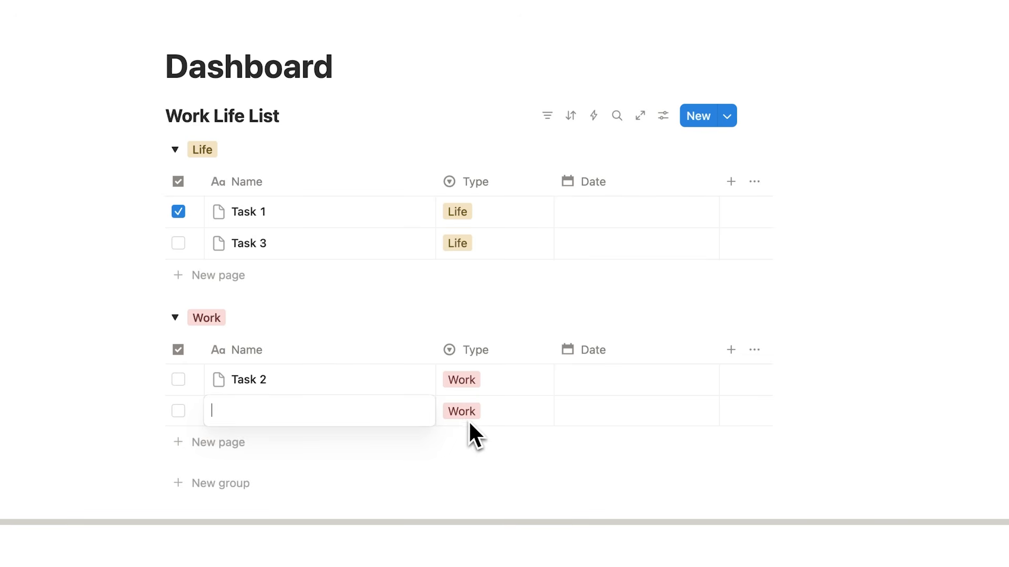
{"action": "type", "text": "Task 4"}
{"action": "key", "text": "Return"}
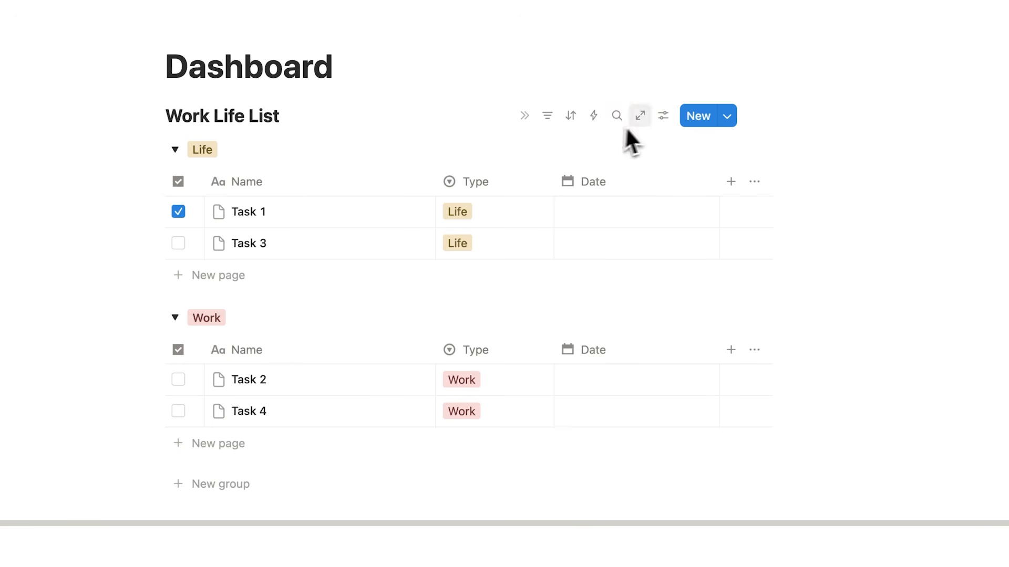
Reorder the list's grouping so the Work group comes before Life
{"action": "left_click", "coordinate": [663, 116]}
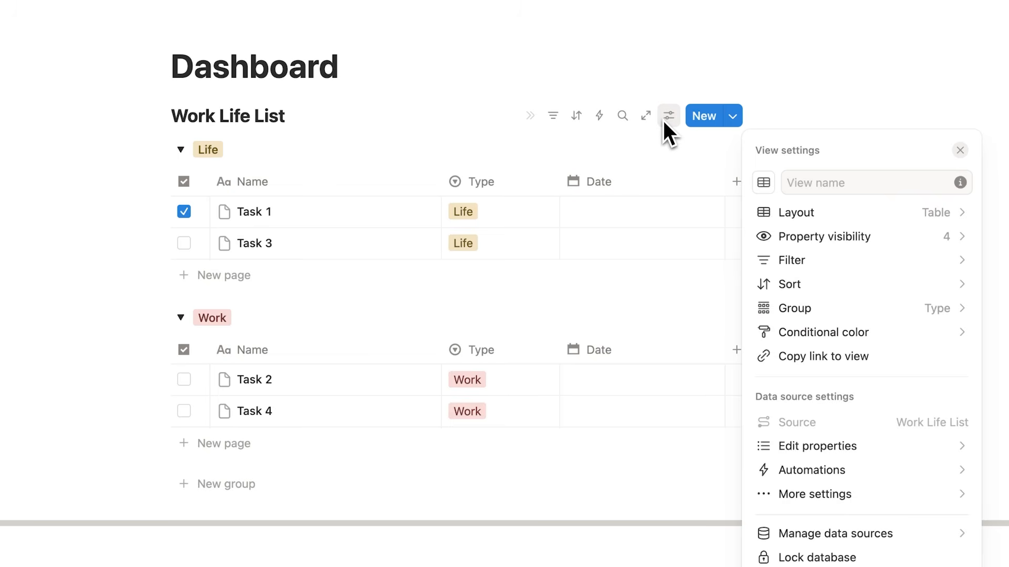
{"action": "left_click", "coordinate": [847, 310]}
{"action": "left_click_drag", "start_coordinate": [765, 318], "coordinate": [764, 298]}
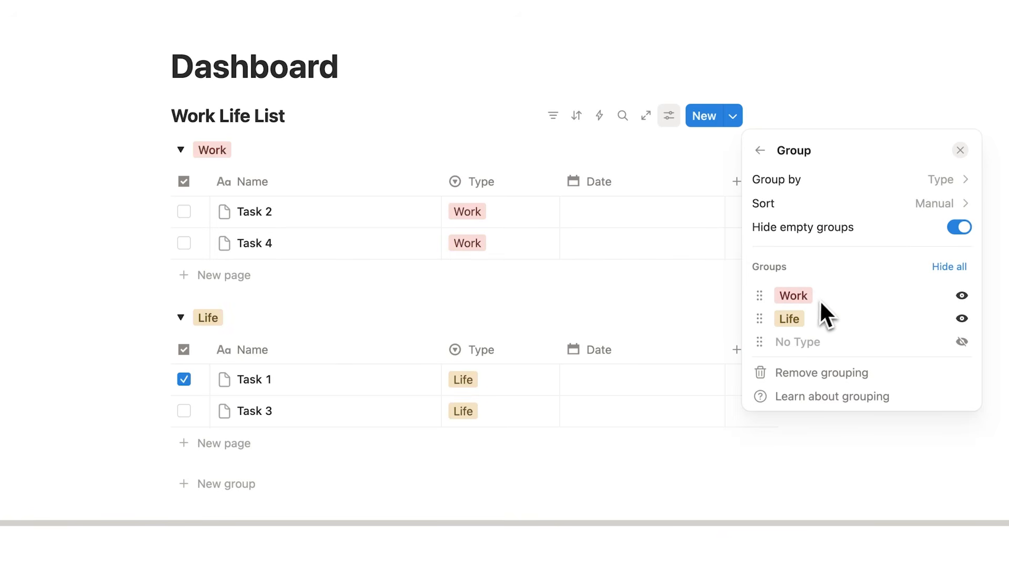
{"action": "left_click", "coordinate": [327, 180]}
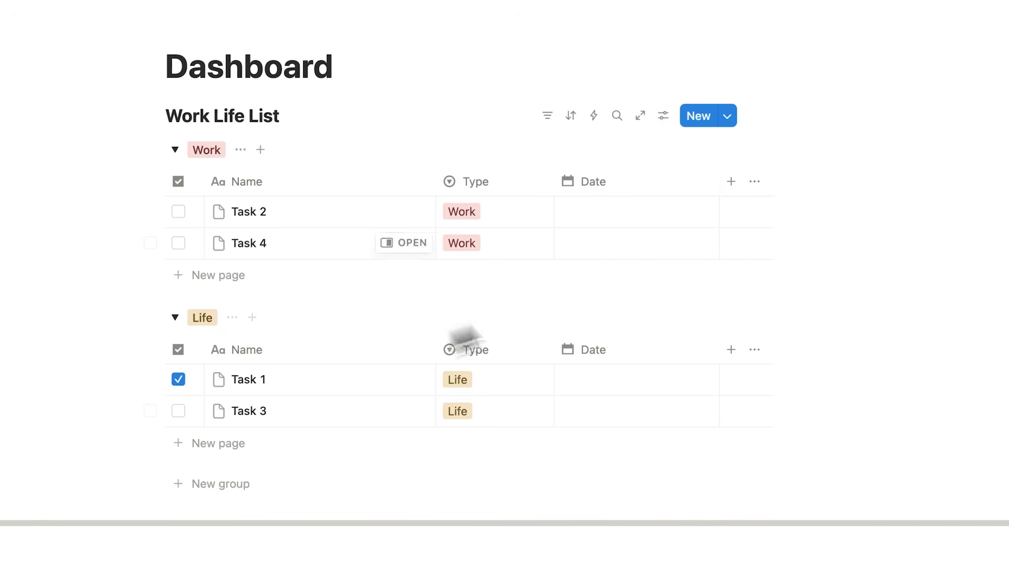
Date Task 2 April 21, Task 4 April 24 and Task 3 April 28, 2026
{"action": "left_click", "coordinate": [600, 216]}
{"action": "left_click", "coordinate": [630, 407]}
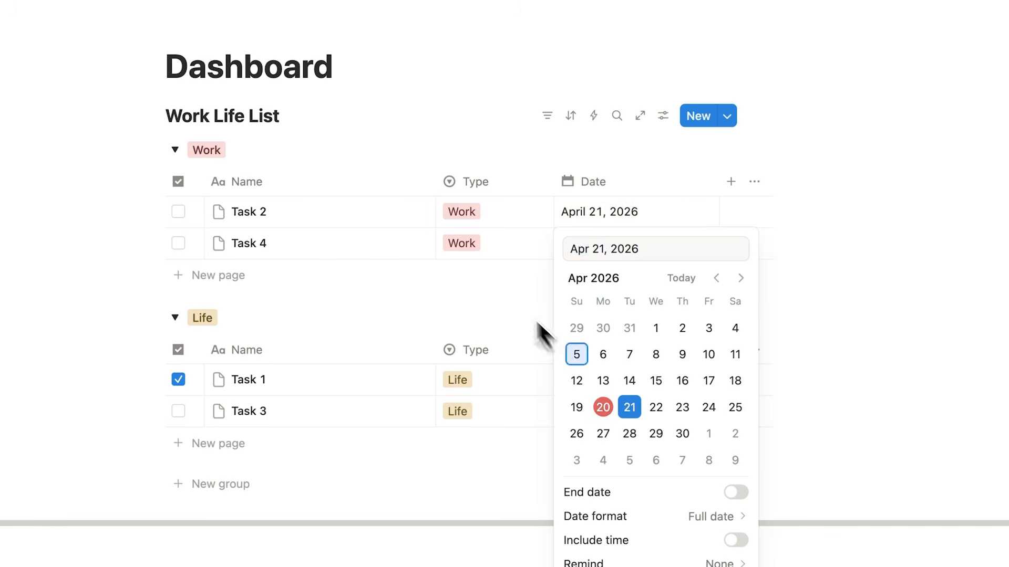
{"action": "key", "text": "Escape"}
{"action": "left_click", "coordinate": [602, 248]}
{"action": "left_click", "coordinate": [708, 414]}
{"action": "key", "text": "Escape"}
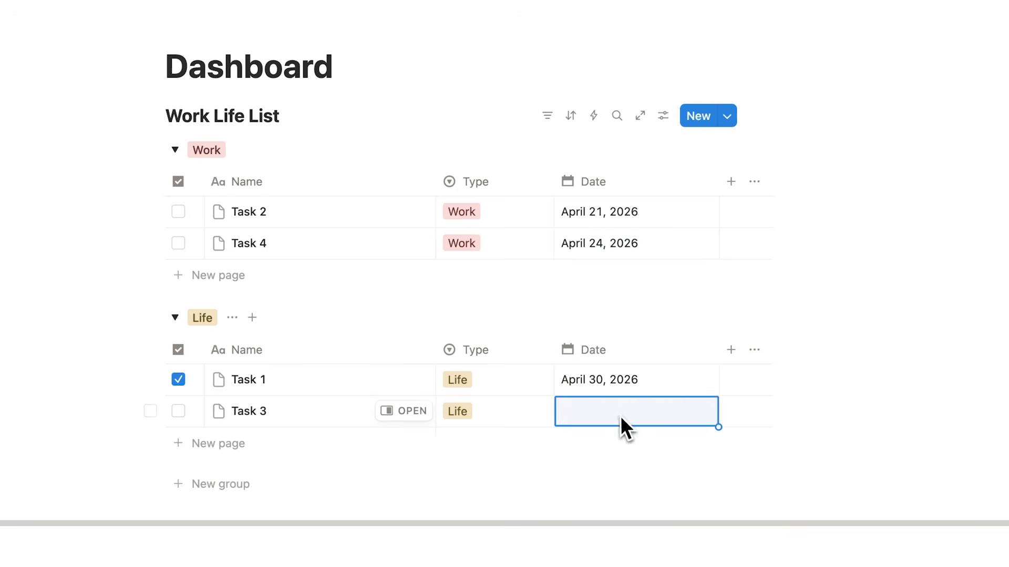
{"action": "left_click", "coordinate": [620, 415]}
{"action": "left_click", "coordinate": [627, 227]}
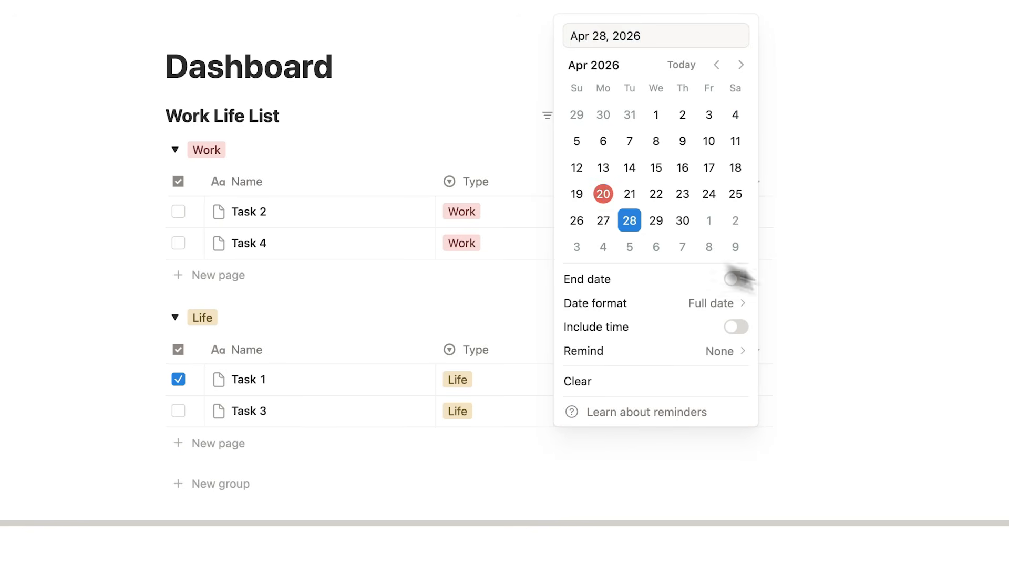
{"action": "key", "text": "Escape"}
{"action": "key", "text": "Escape"}
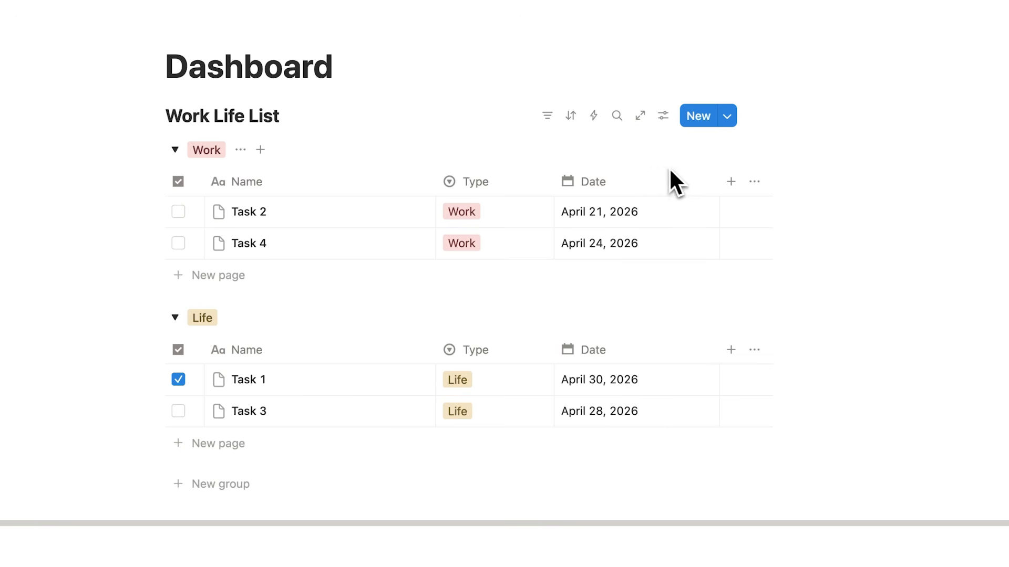
{"action": "left_click", "coordinate": [662, 116]}
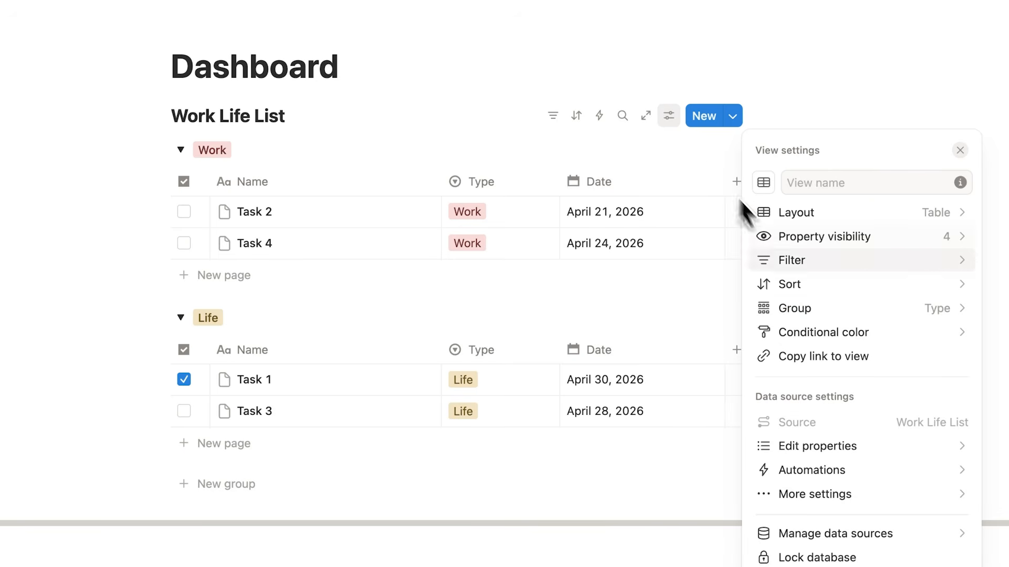
Add an ascending Date sort to the Work Life List view
{"action": "left_click", "coordinate": [824, 286]}
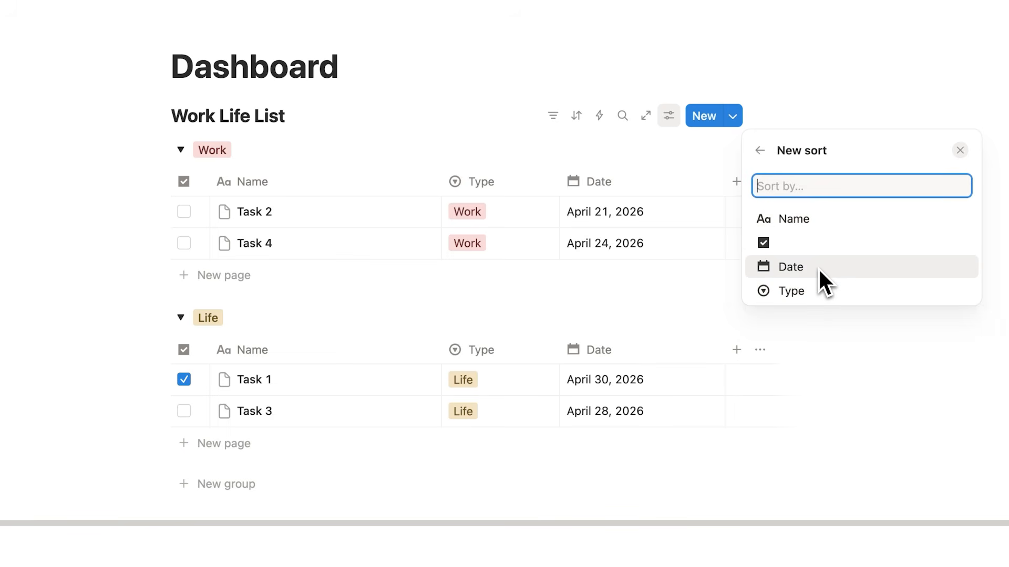
{"action": "left_click", "coordinate": [818, 267]}
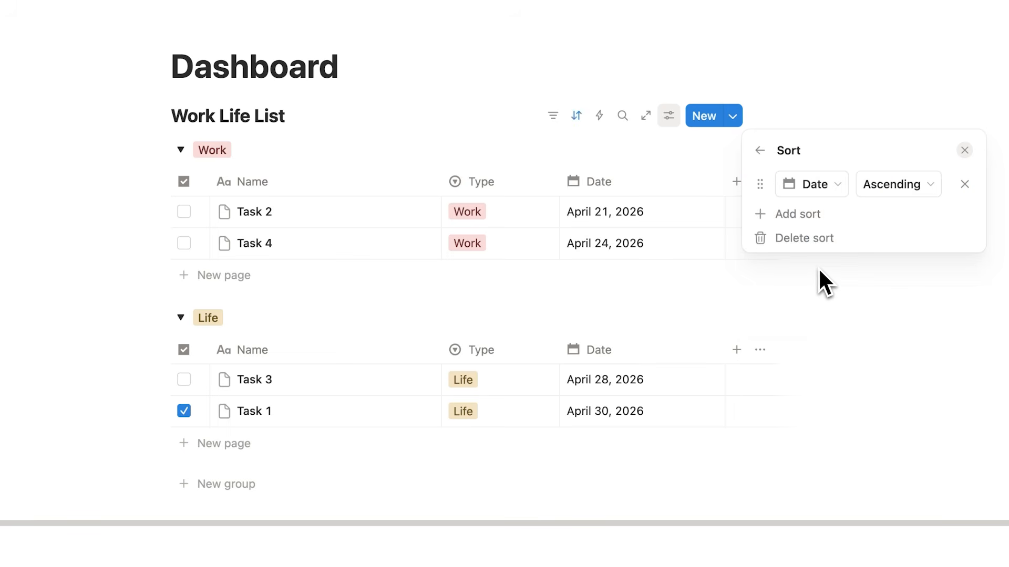
{"action": "left_click", "coordinate": [875, 186]}
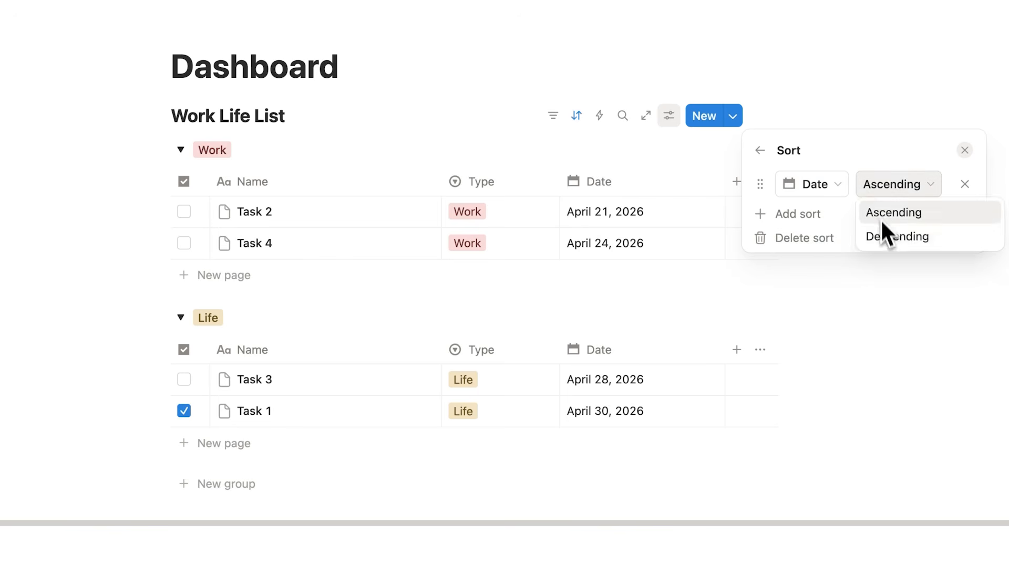
{"action": "left_click", "coordinate": [885, 238]}
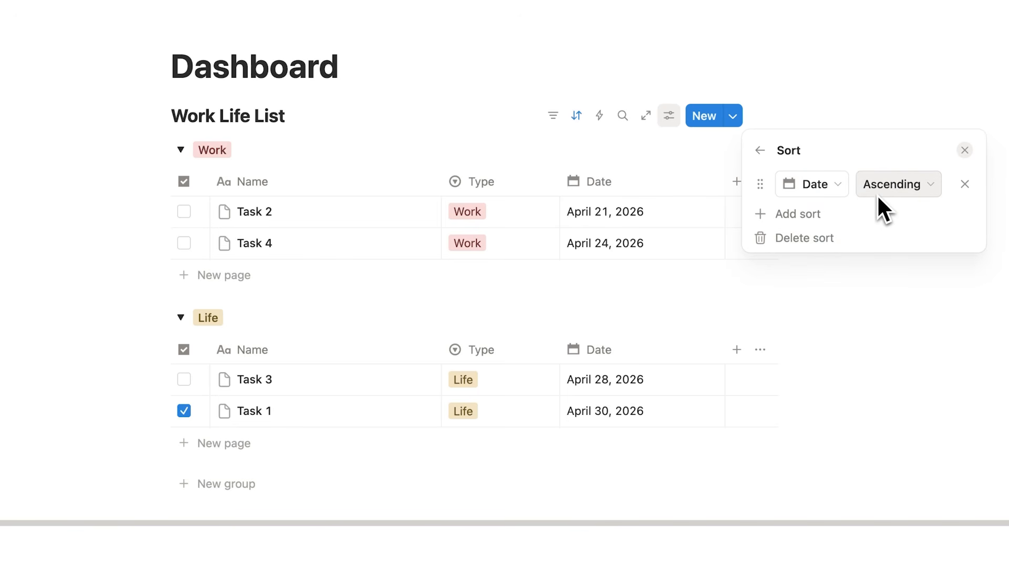
{"action": "left_click", "coordinate": [840, 105]}
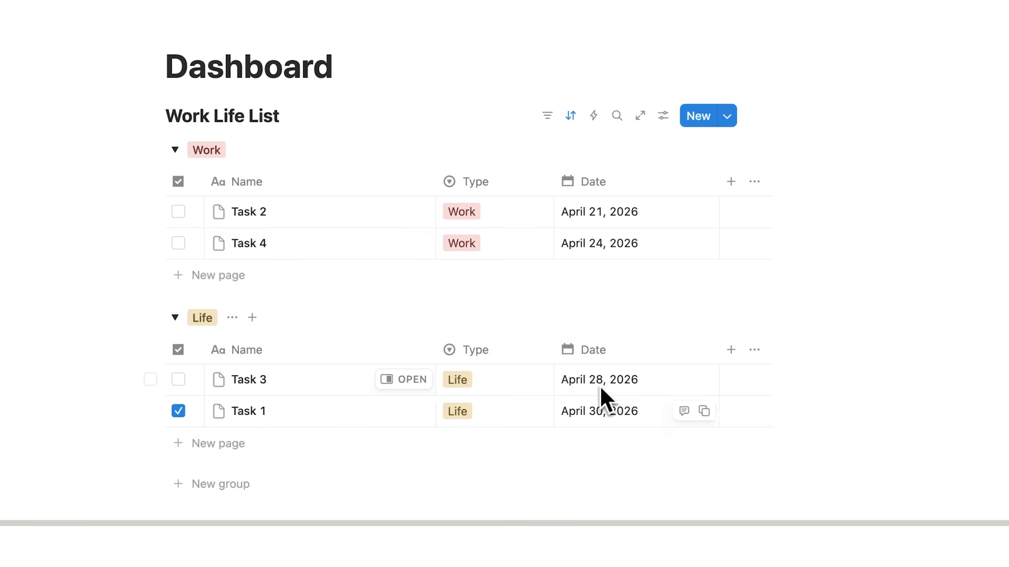
Add a Life row dated April 20, 2026 and name it 'Task 5'
{"action": "left_click", "coordinate": [218, 445]}
{"action": "left_click", "coordinate": [636, 442]}
{"action": "left_click", "coordinate": [601, 222]}
{"action": "left_click", "coordinate": [881, 281]}
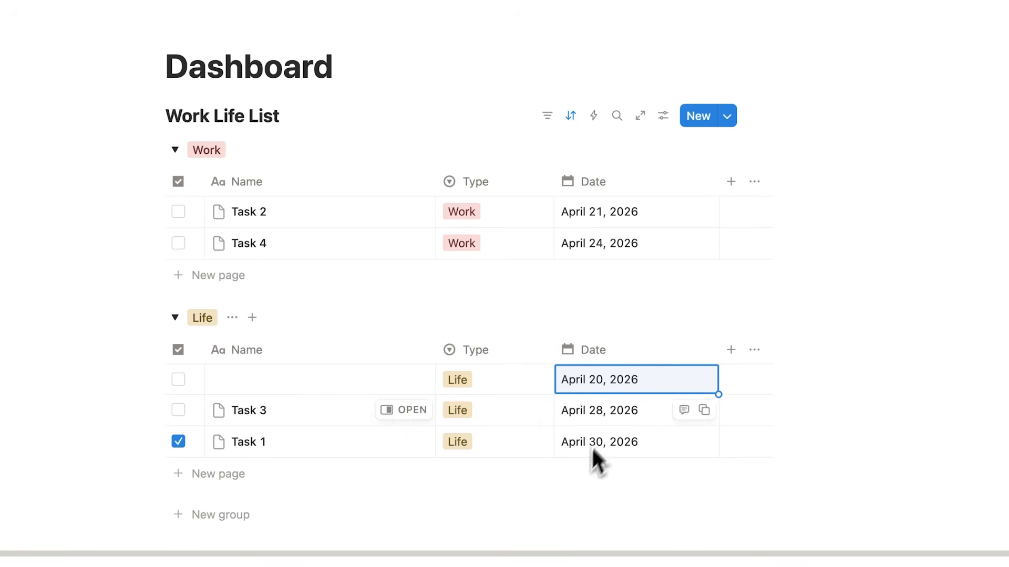
{"action": "left_click", "coordinate": [300, 381]}
{"action": "type", "text": "Task 5"}
{"action": "key", "text": "Return"}
{"action": "left_click", "coordinate": [610, 335]}
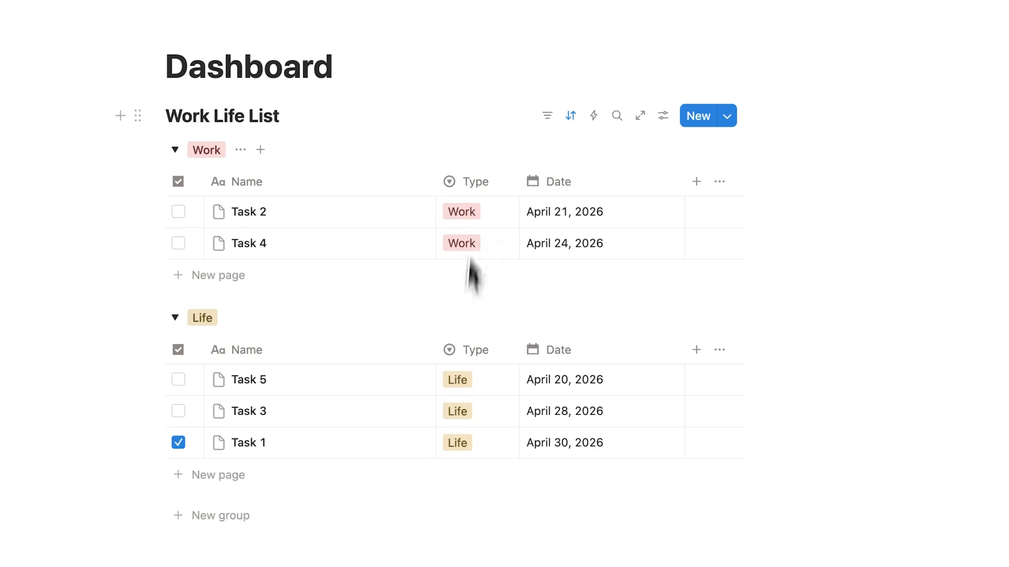
Tick the checkboxes in the Task 3 and Task 4 rows
{"action": "scroll", "coordinate": [441, 310], "scroll_direction": "down", "scroll_amount": 3}
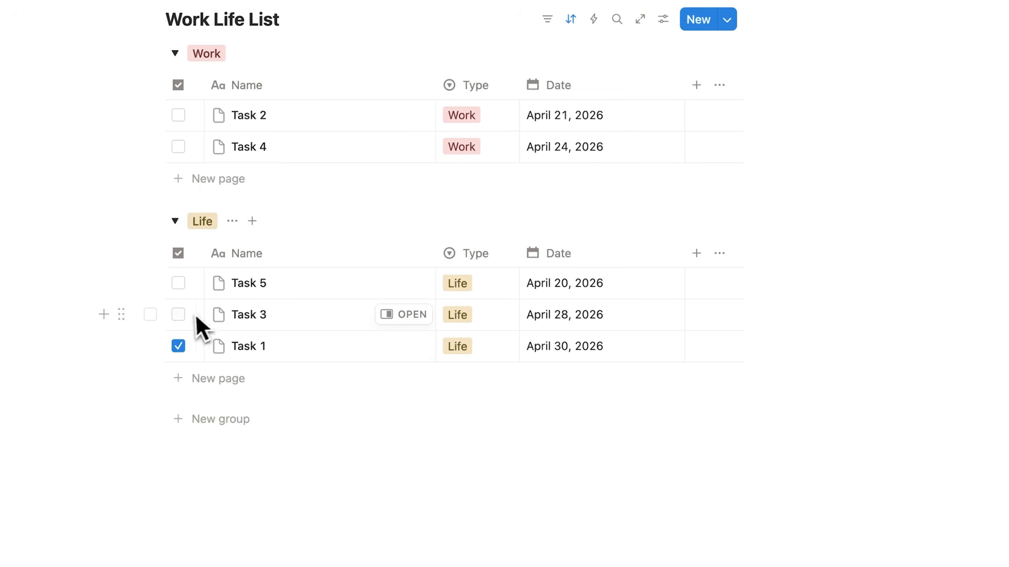
{"action": "left_click", "coordinate": [179, 316]}
{"action": "left_click", "coordinate": [197, 159]}
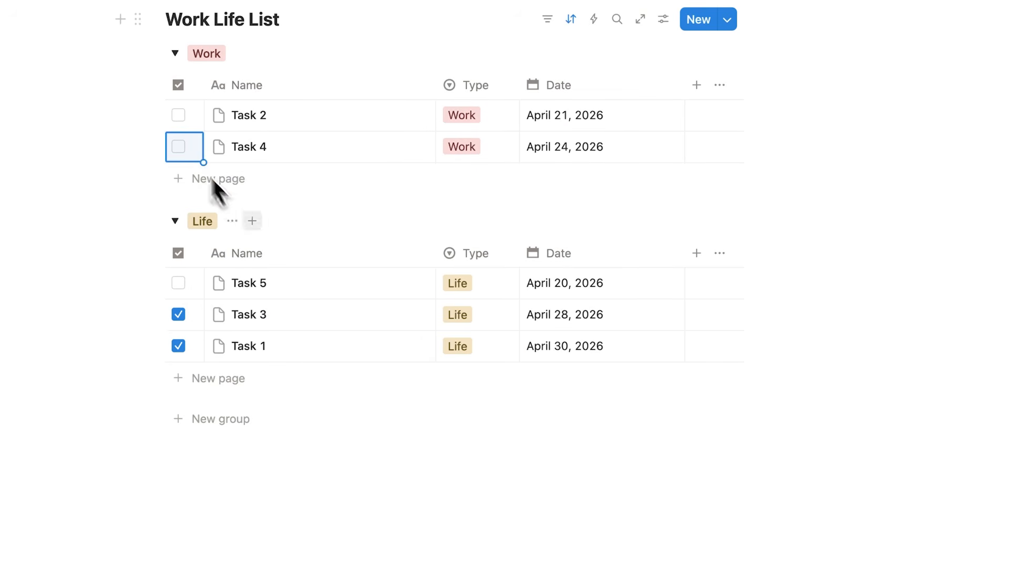
{"action": "left_click", "coordinate": [180, 147]}
{"action": "scroll", "coordinate": [237, 188], "scroll_direction": "up", "scroll_amount": 3}
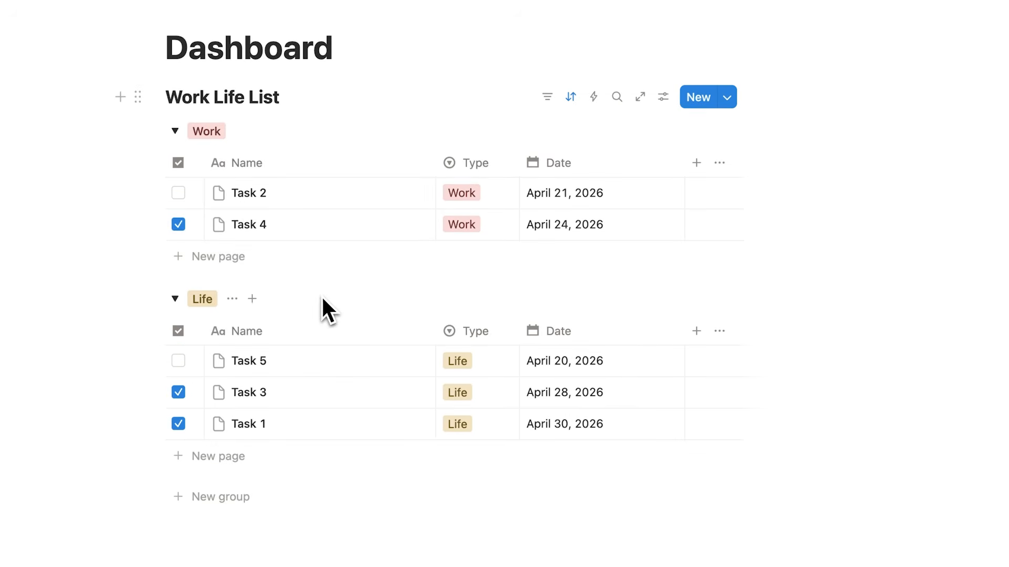
{"action": "scroll", "coordinate": [310, 526], "scroll_direction": "down", "scroll_amount": 2}
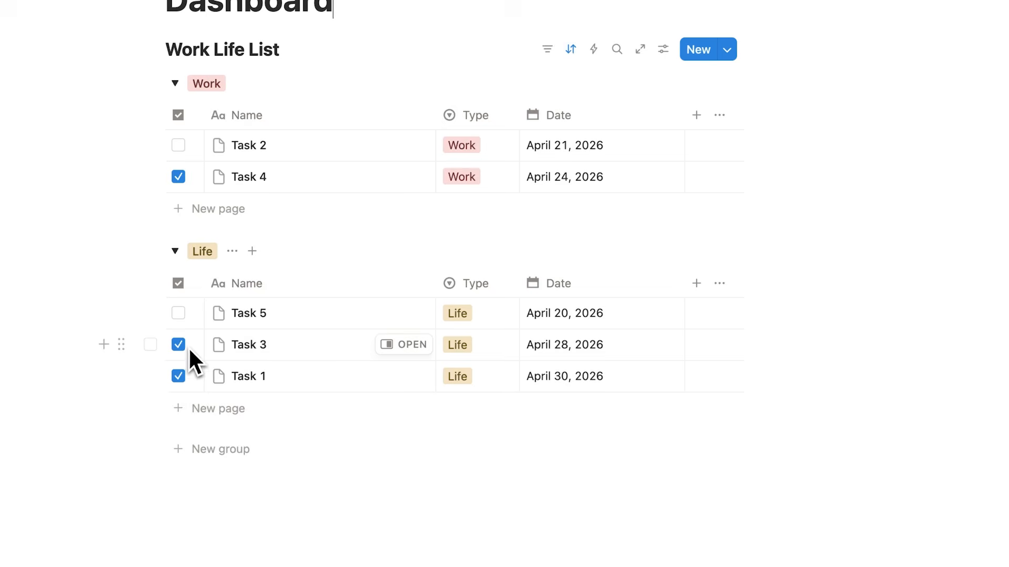
{"action": "scroll", "coordinate": [283, 313], "scroll_direction": "up", "scroll_amount": 2}
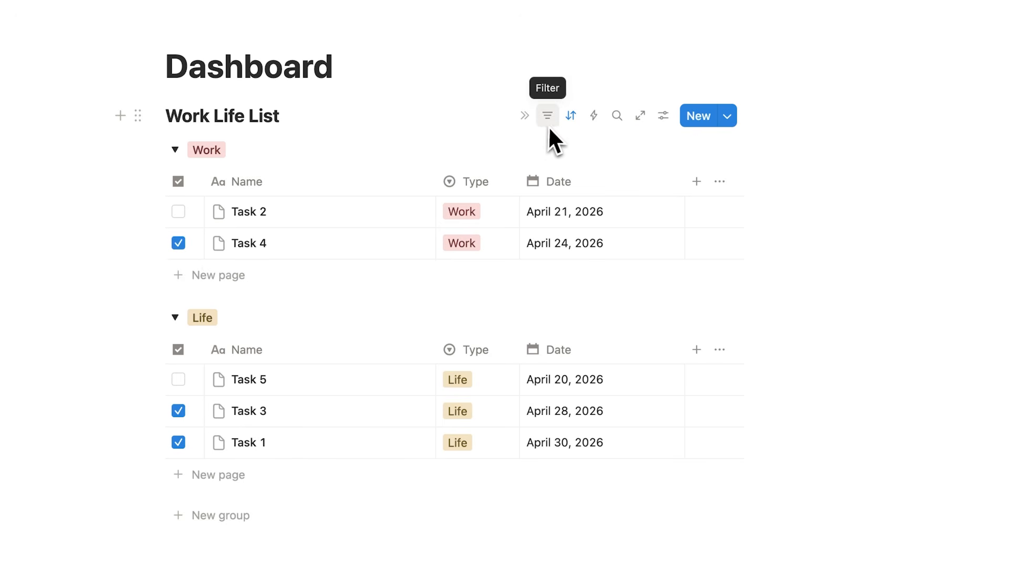
Add a checkbox filter set to Unchecked so only Task 2 and Task 5 remain
{"action": "left_click", "coordinate": [662, 117]}
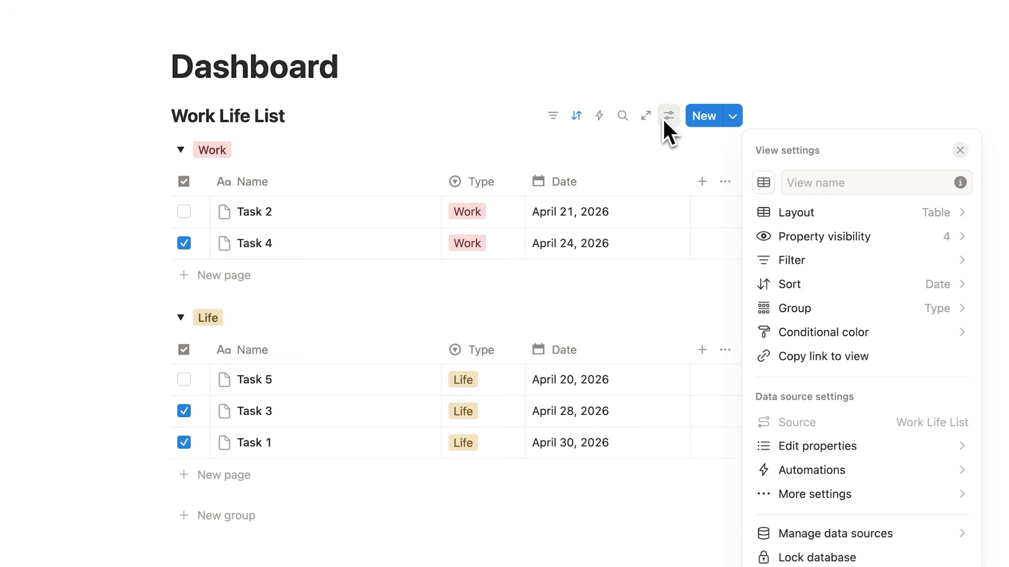
{"action": "left_click", "coordinate": [840, 263]}
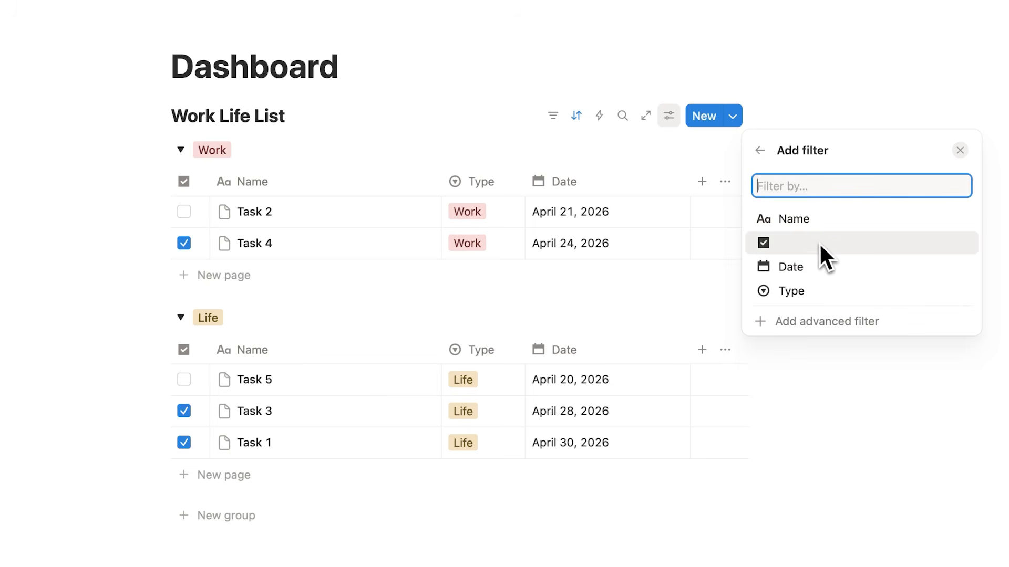
{"action": "left_click", "coordinate": [798, 249]}
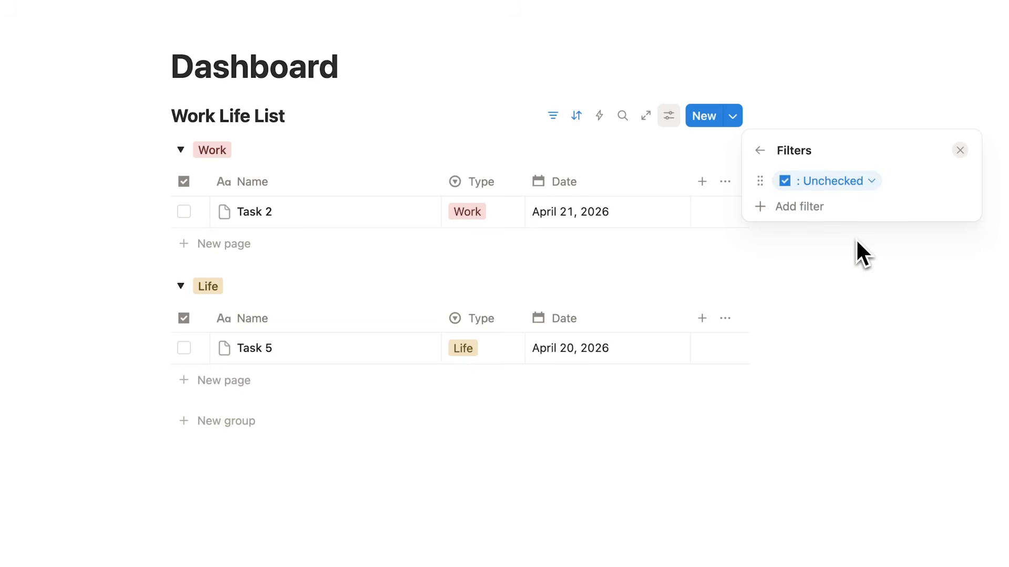
{"action": "left_click", "coordinate": [855, 239]}
{"action": "left_click", "coordinate": [451, 91]}
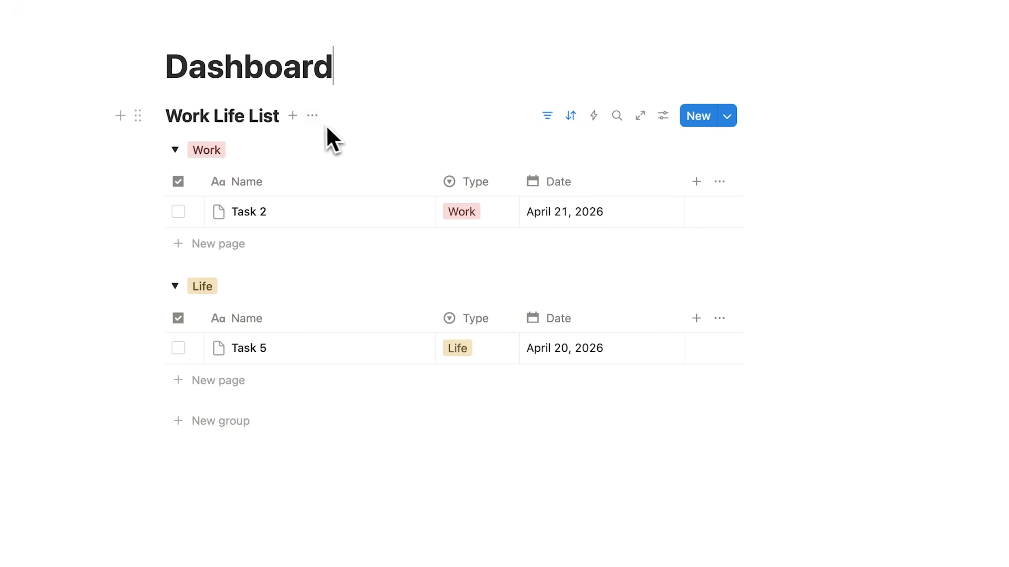
Duplicate the table view as Table (1) and compare it with the original Table
{"action": "left_click", "coordinate": [318, 122]}
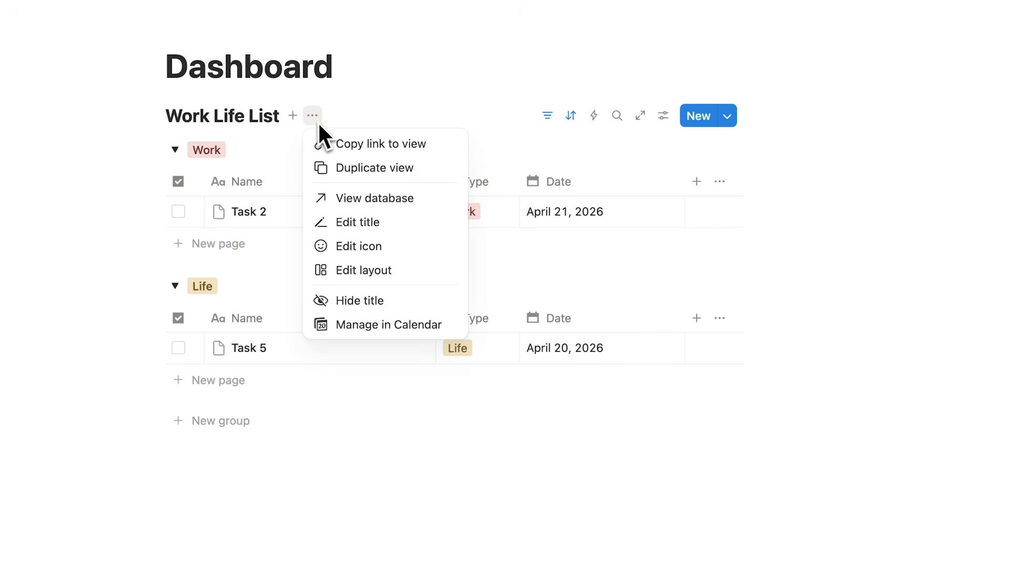
{"action": "left_click", "coordinate": [441, 173]}
{"action": "left_click", "coordinate": [418, 67]}
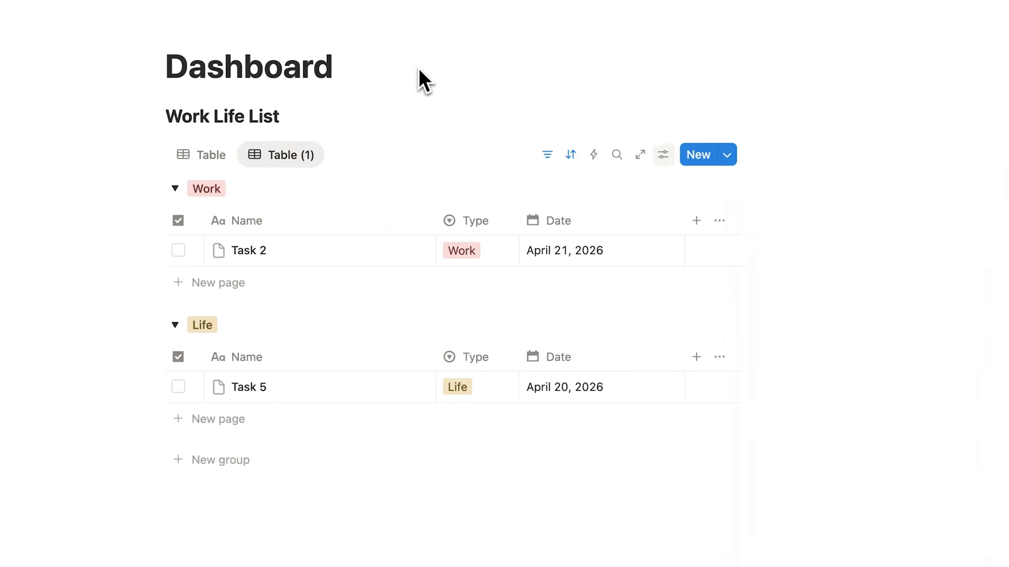
{"action": "left_click", "coordinate": [207, 161]}
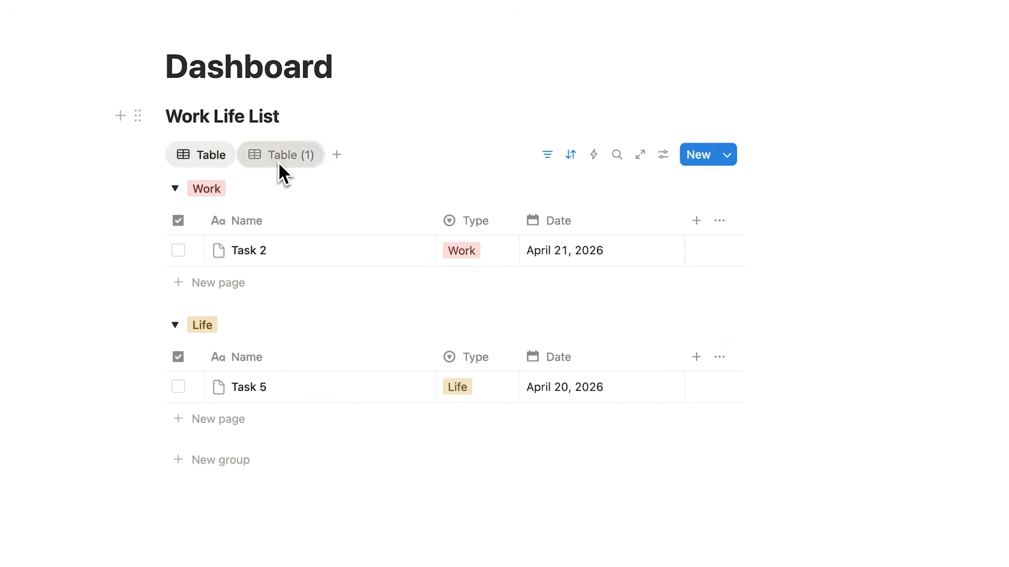
{"action": "left_click", "coordinate": [278, 162]}
{"action": "left_click", "coordinate": [213, 163]}
{"action": "left_click", "coordinate": [261, 159]}
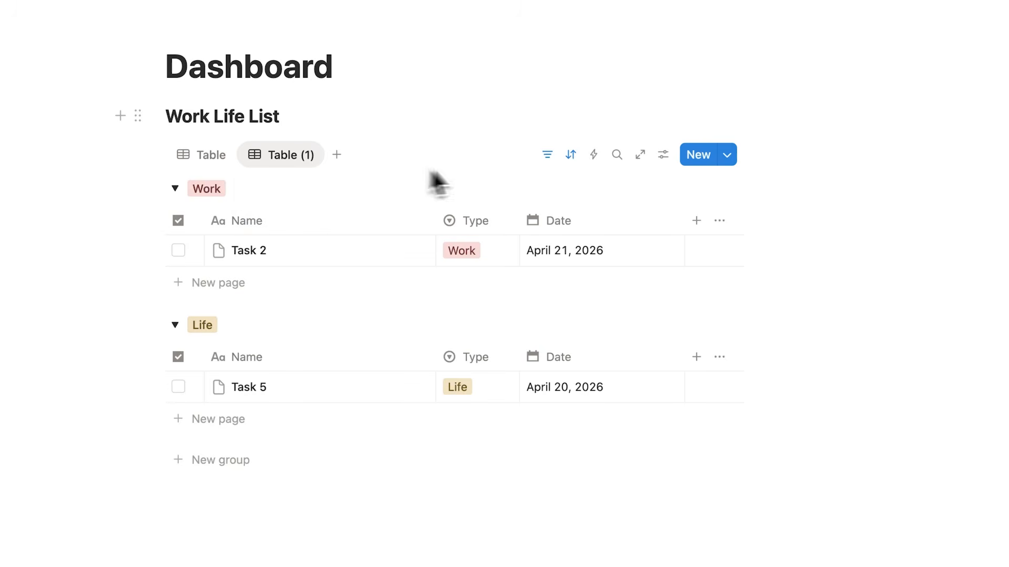
{"action": "left_click", "coordinate": [663, 154]}
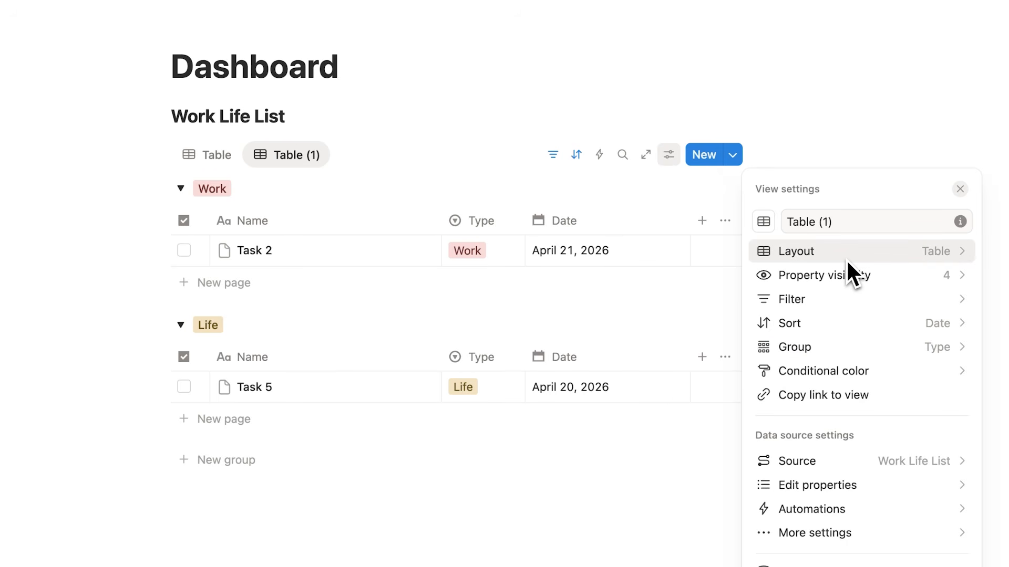
Rename the original Table view to 'DO'
{"action": "key", "text": "Escape"}
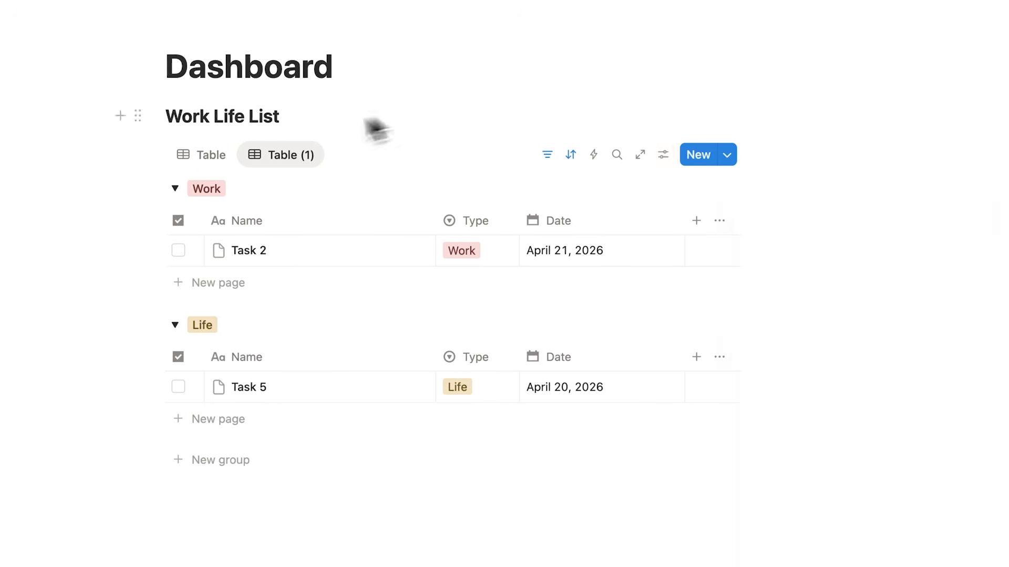
{"action": "left_click", "coordinate": [211, 159]}
{"action": "left_click", "coordinate": [208, 159]}
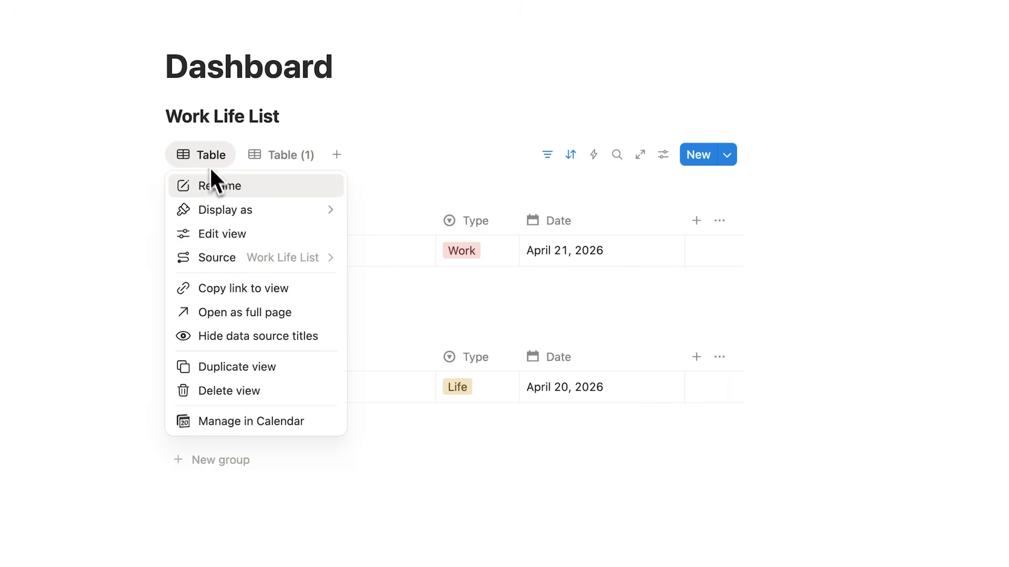
{"action": "left_click", "coordinate": [219, 188]}
{"action": "type", "text": "DO"}
{"action": "key", "text": "Escape"}
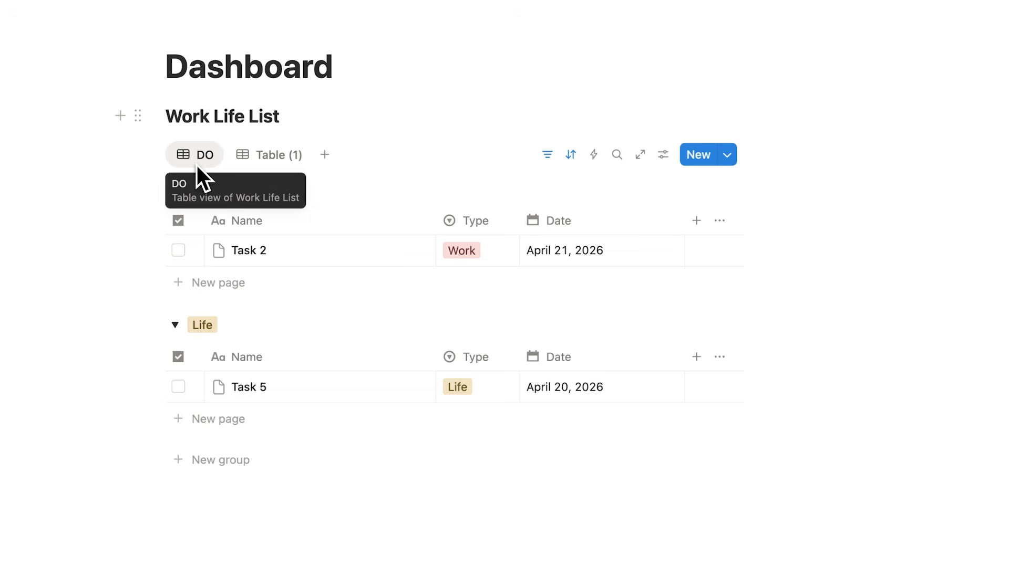
Rename the Table (1) view to 'DONE'
{"action": "left_click", "coordinate": [257, 161]}
{"action": "left_click", "coordinate": [257, 161]}
{"action": "left_click", "coordinate": [282, 185]}
{"action": "key", "text": "BackSpace"}
{"action": "type", "text": "DONE"}
{"action": "left_click", "coordinate": [473, 68]}
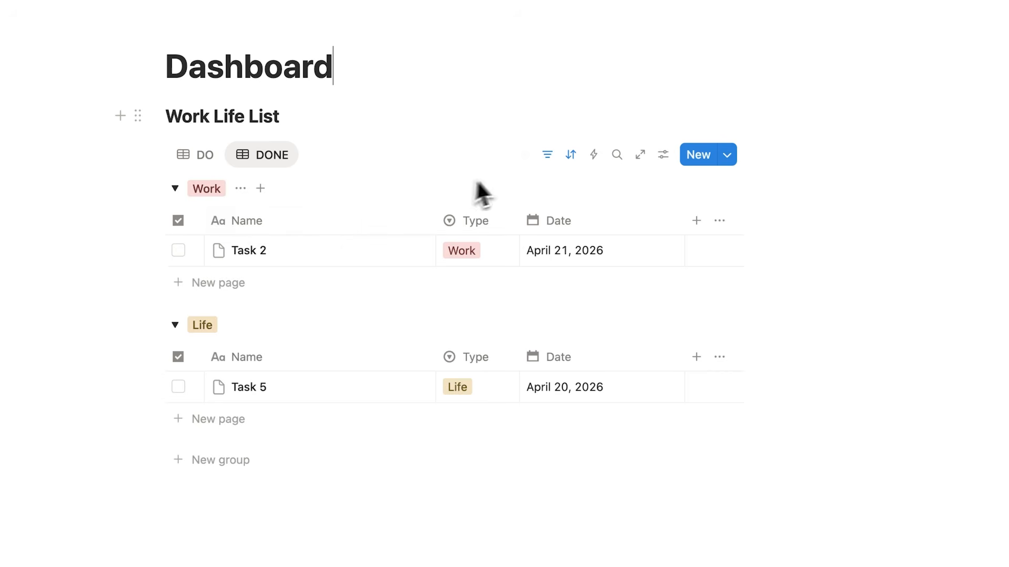
Switch DONE's checkbox filter from Unchecked to Checked, then compare it against DO
{"action": "left_click", "coordinate": [554, 162]}
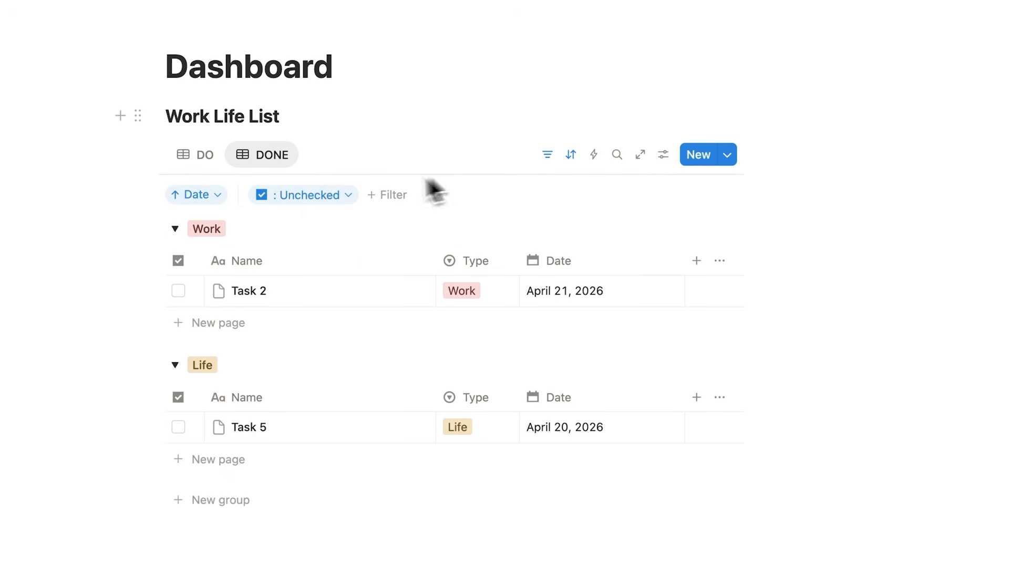
{"action": "left_click", "coordinate": [323, 200]}
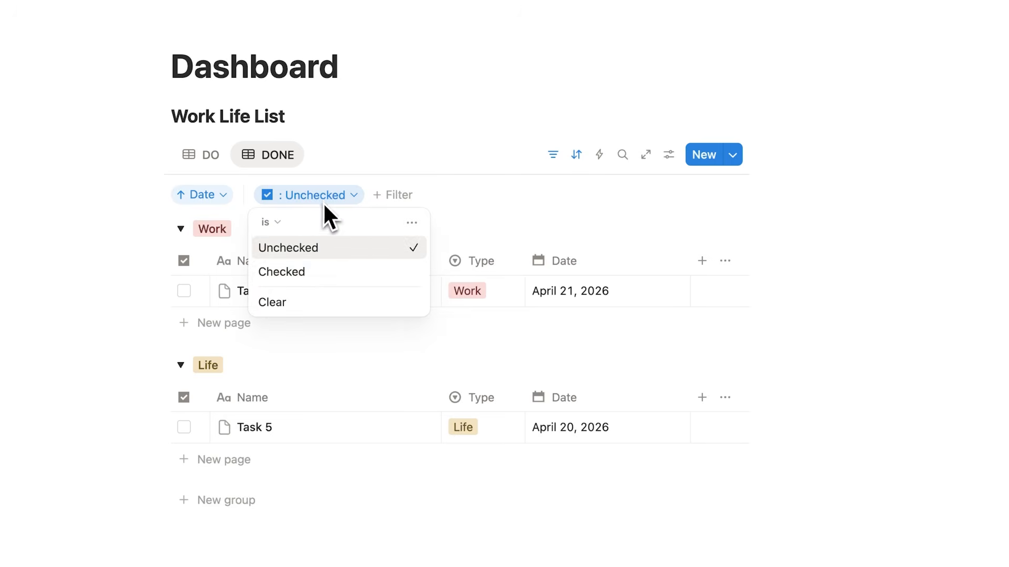
{"action": "left_click", "coordinate": [311, 269]}
{"action": "left_click", "coordinate": [213, 151]}
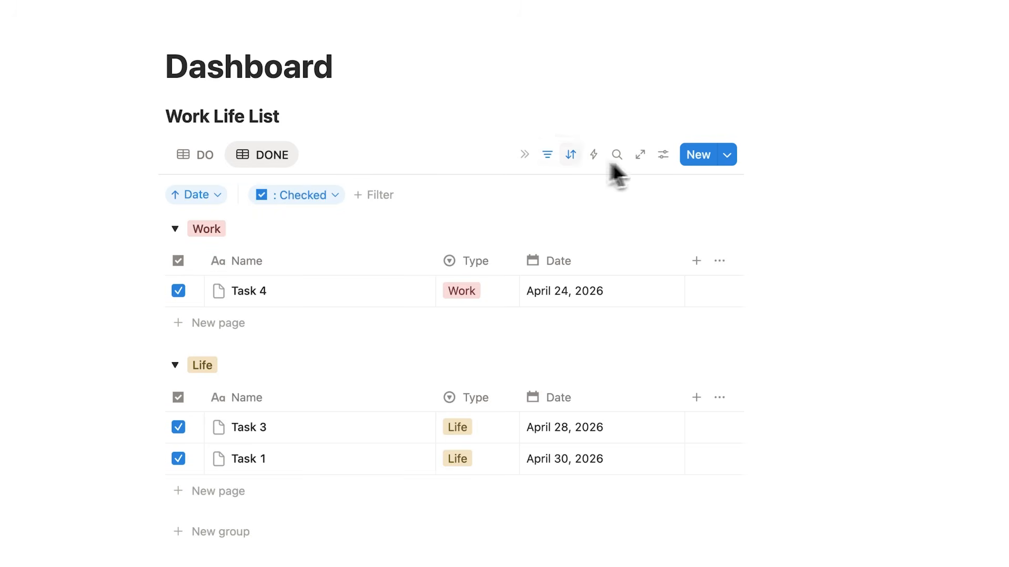
{"action": "left_click", "coordinate": [663, 155]}
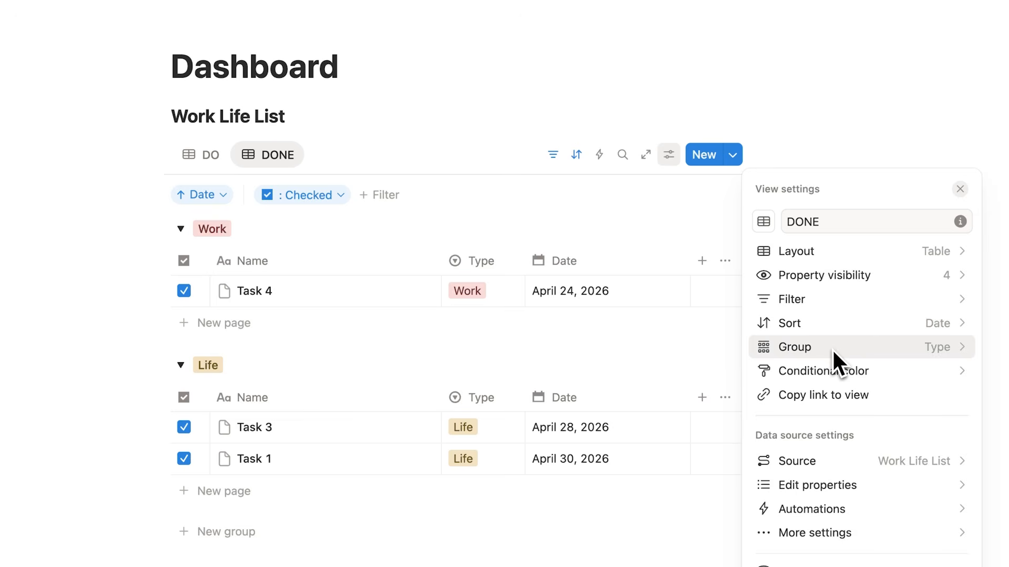
{"action": "key", "text": "Escape"}
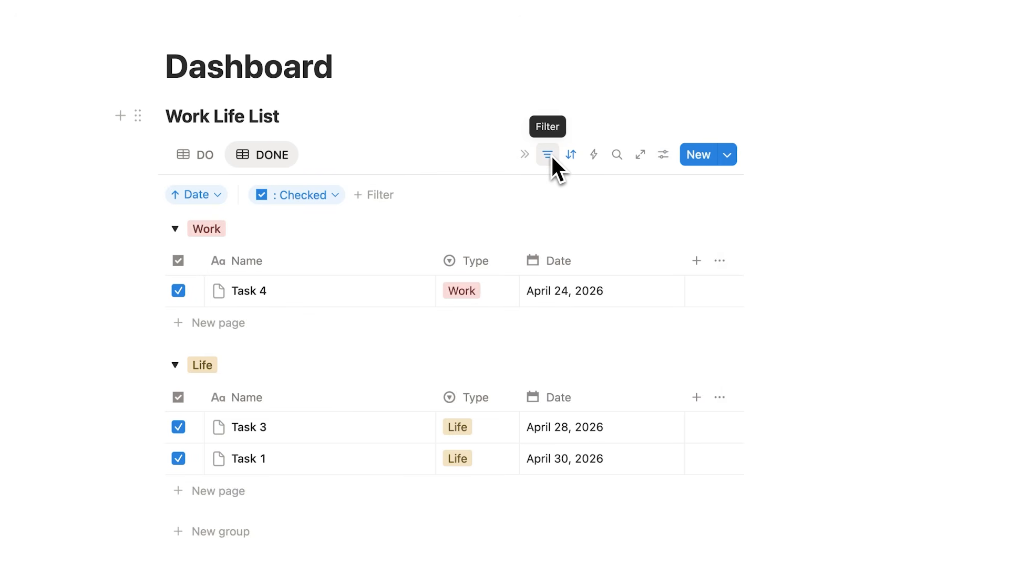
{"action": "scroll", "coordinate": [536, 181], "scroll_direction": "down", "scroll_amount": 2}
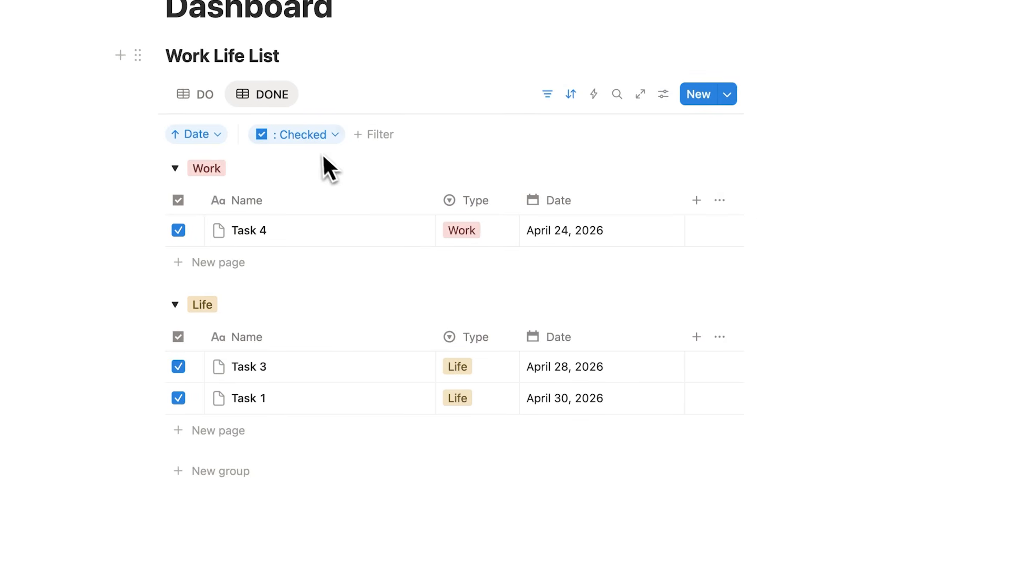
{"action": "left_click", "coordinate": [205, 99]}
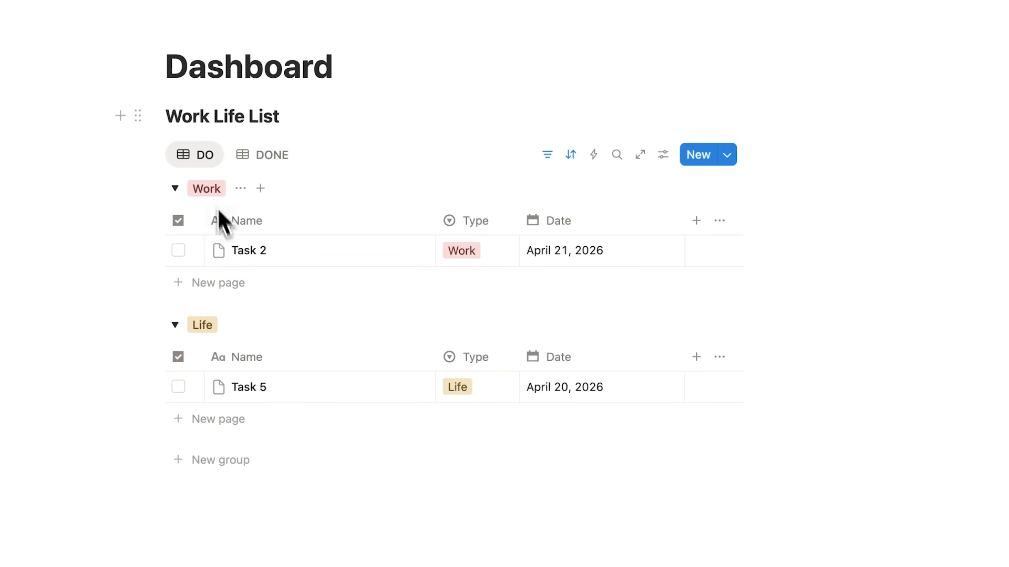
{"action": "left_click", "coordinate": [259, 158]}
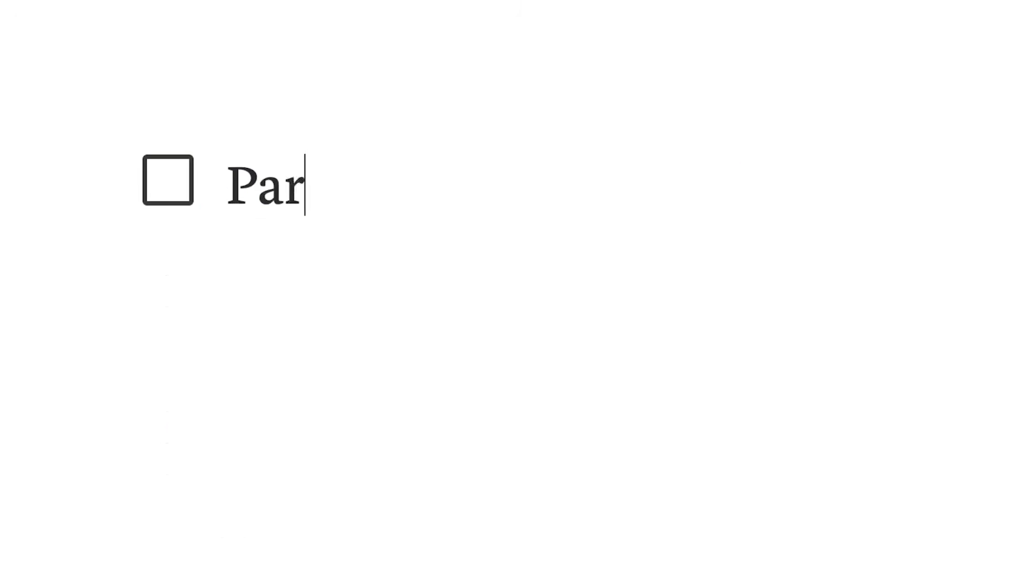
Add to-dos 'Part 1: Task List', 'Part 2: Calendar' and 'Subscribe?', ticking the first and last
{"action": "type", "text": "t 1:"}
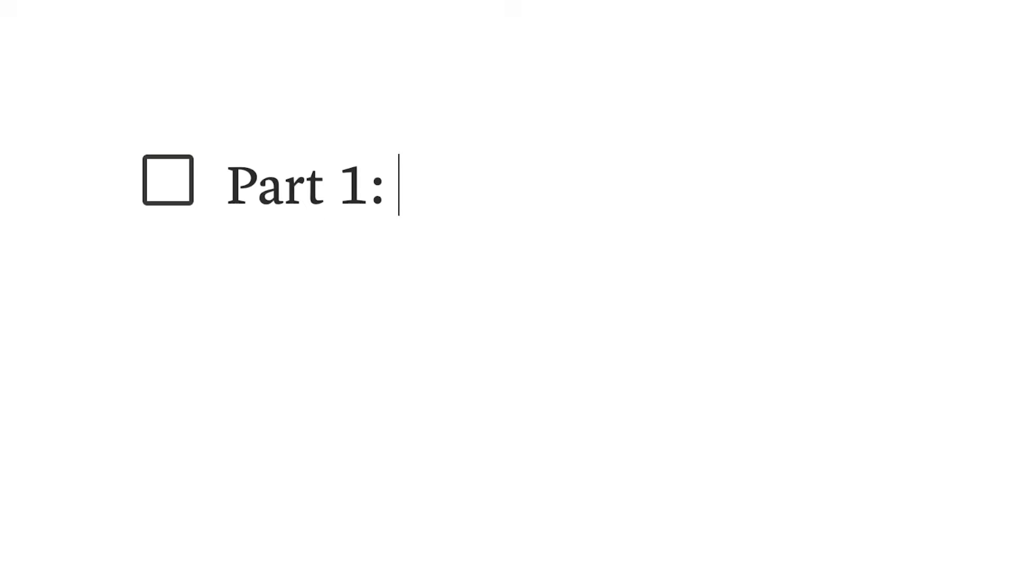
{"action": "type", "text": " Task List"}
{"action": "left_click", "coordinate": [178, 199]}
{"action": "key", "text": "Return"}
{"action": "type", "text": "Part 2: Cal"}
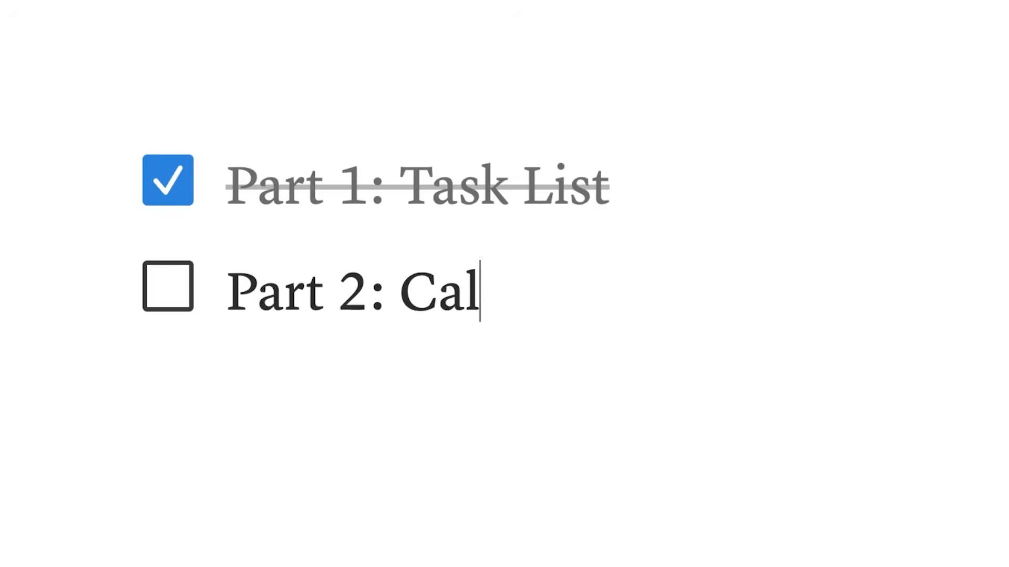
{"action": "type", "text": "endar"}
{"action": "key", "text": "Return"}
{"action": "type", "text": "Subscribe?"}
{"action": "left_click", "coordinate": [191, 405]}
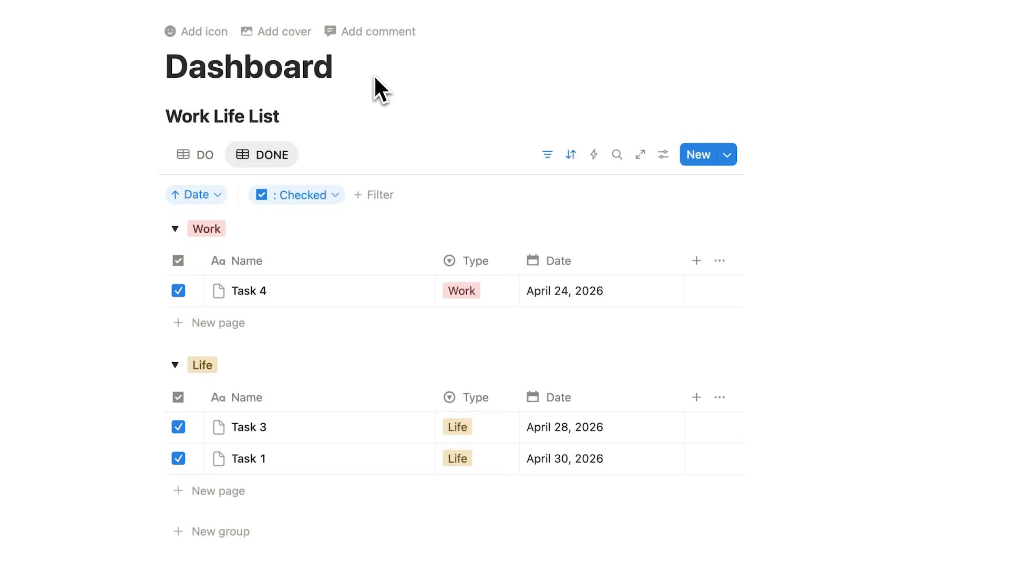
Insert empty lines below the Dashboard title and move to the first one
{"action": "left_click", "coordinate": [374, 74]}
{"action": "key", "text": "Return"}
{"action": "key", "text": "Return"}
{"action": "key", "text": "Up"}
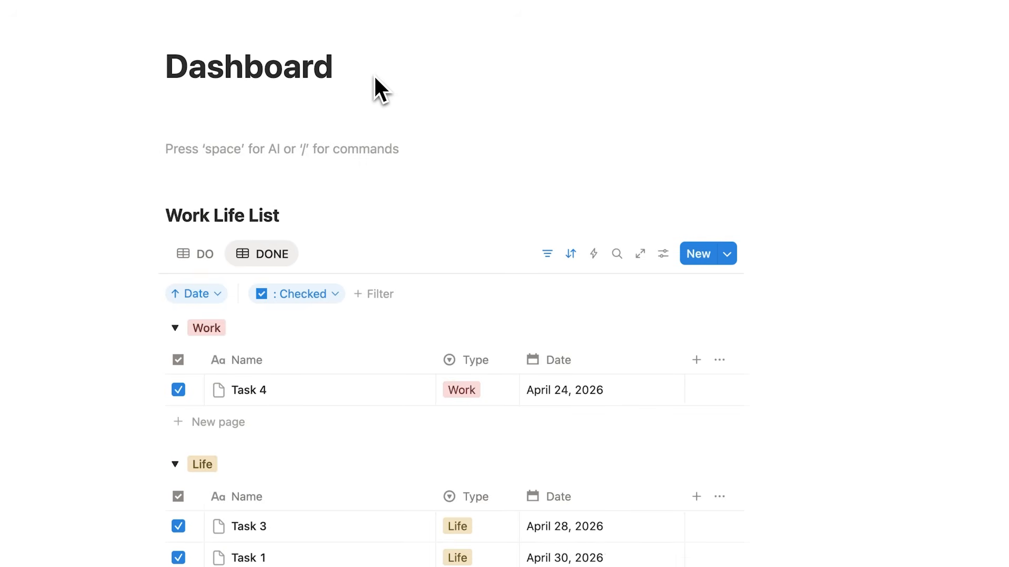
Insert a /calendar view with Work Life List as its data source
{"action": "type", "text": "/calendar"}
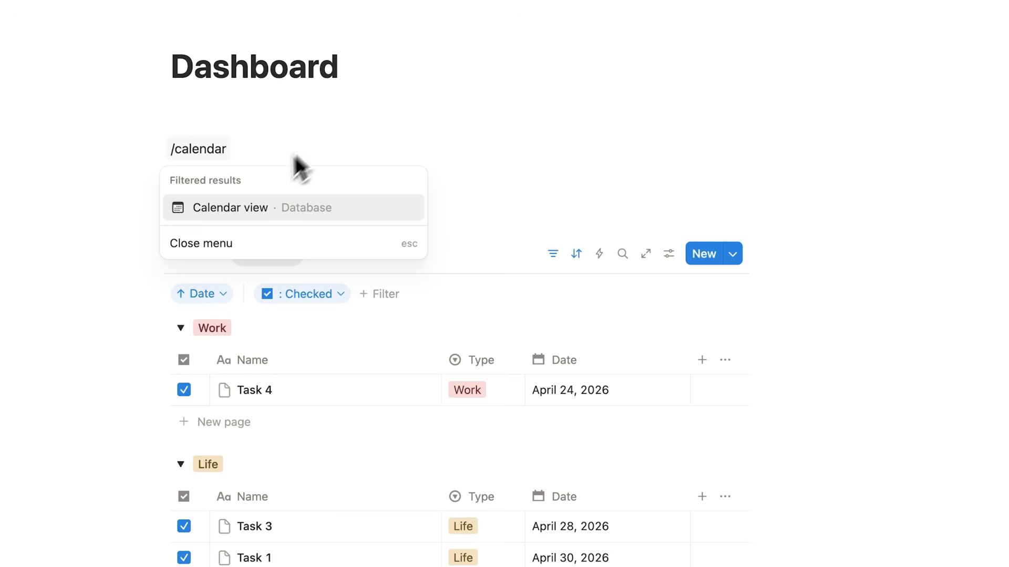
{"action": "left_click", "coordinate": [280, 217]}
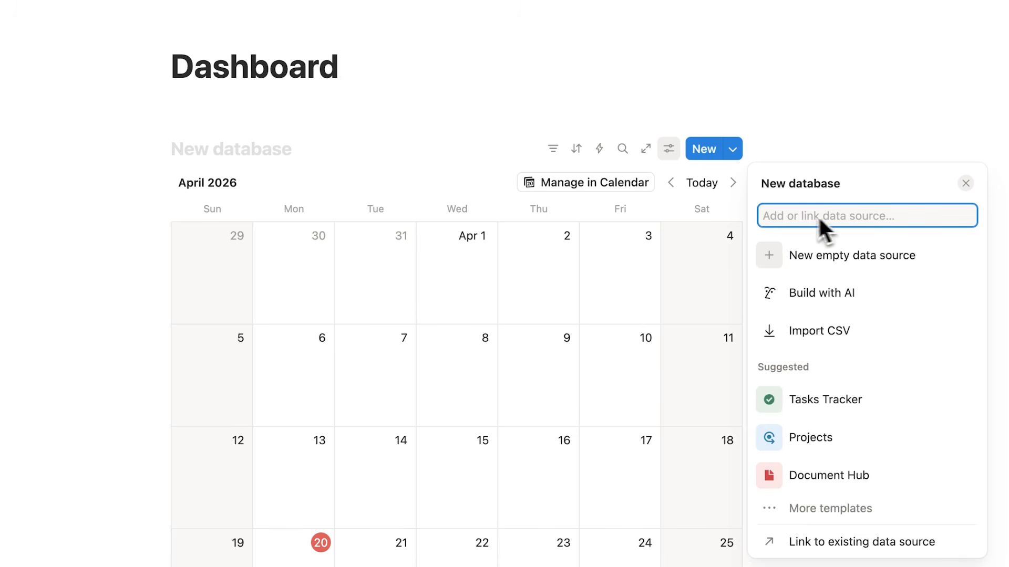
{"action": "type", "text": "Work Life List"}
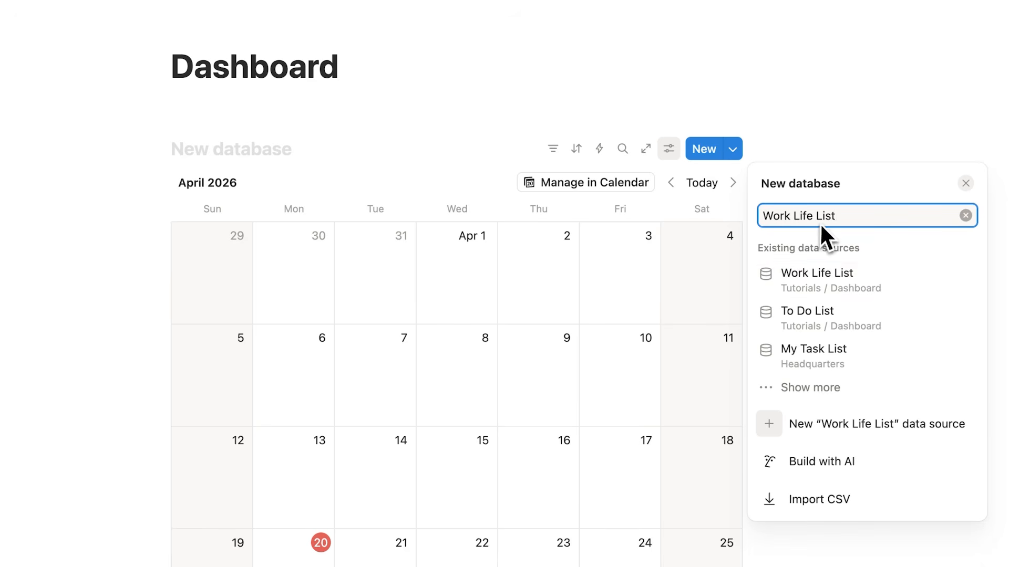
{"action": "left_click", "coordinate": [901, 288]}
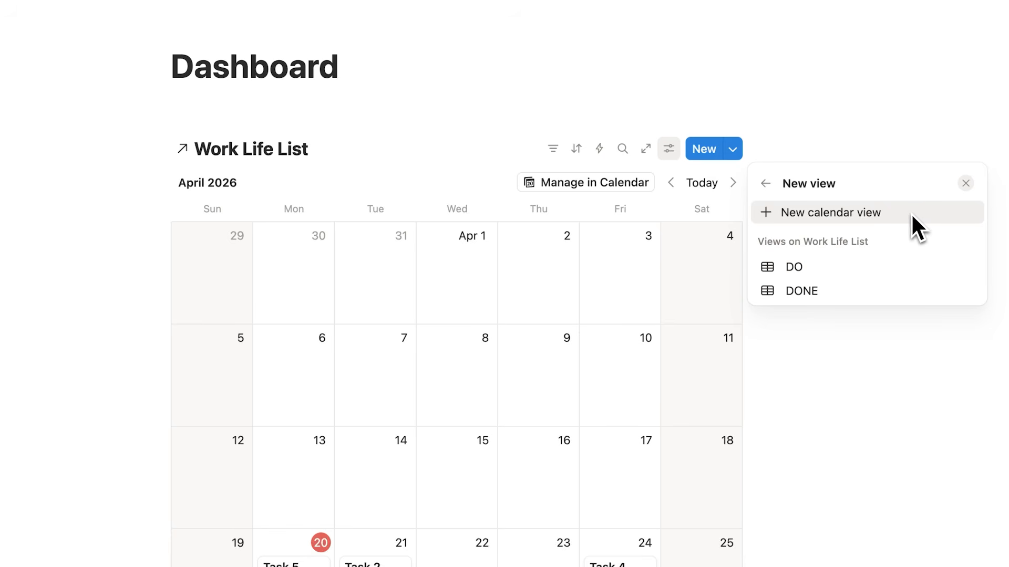
{"action": "left_click", "coordinate": [911, 214]}
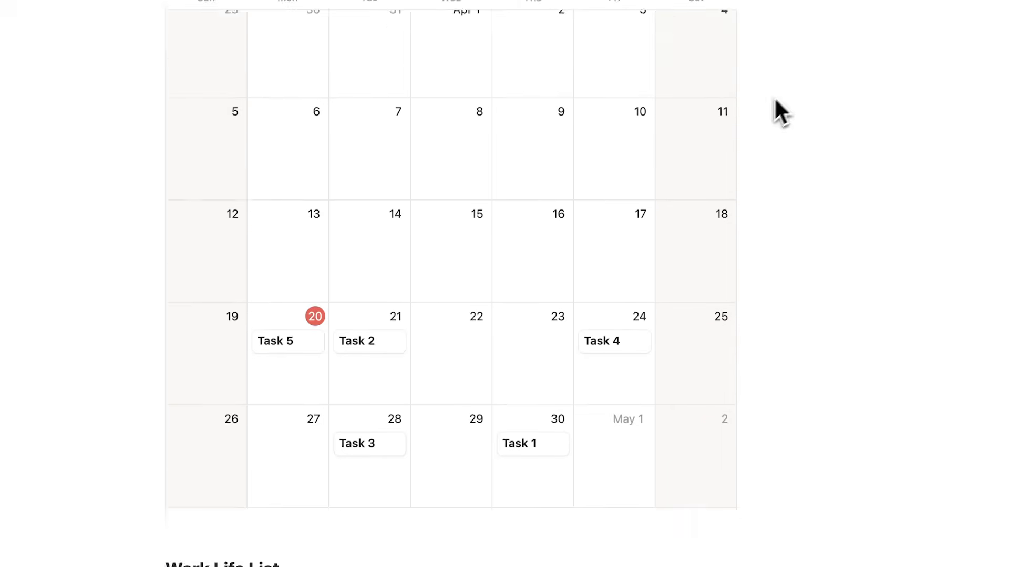
Drag the Task 4 calendar card from April 24 onto April 23
{"action": "scroll", "coordinate": [735, 110], "scroll_direction": "up", "scroll_amount": 1}
{"action": "scroll", "coordinate": [448, 221], "scroll_direction": "down", "scroll_amount": 1}
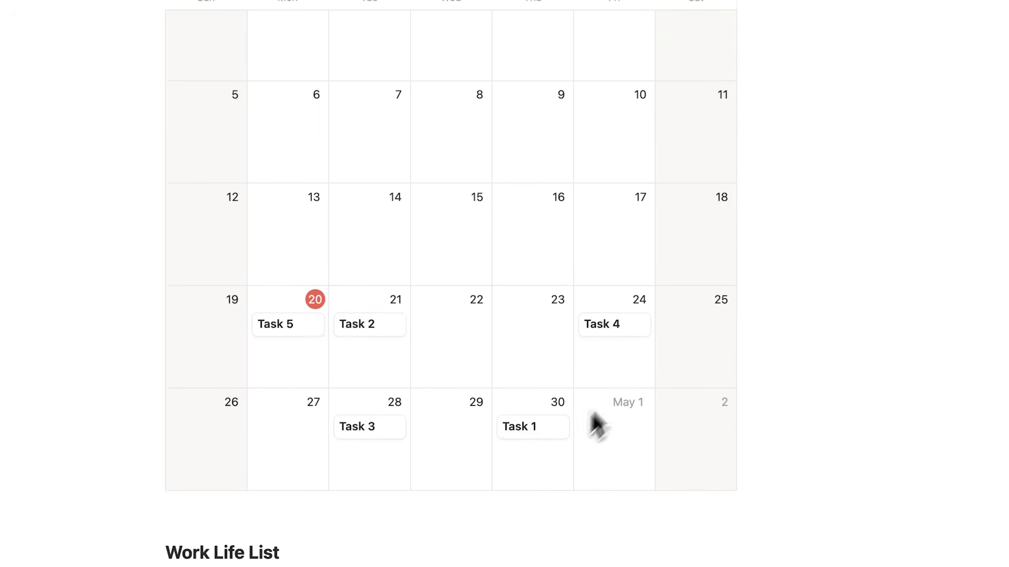
{"action": "scroll", "coordinate": [592, 368], "scroll_direction": "up", "scroll_amount": 5}
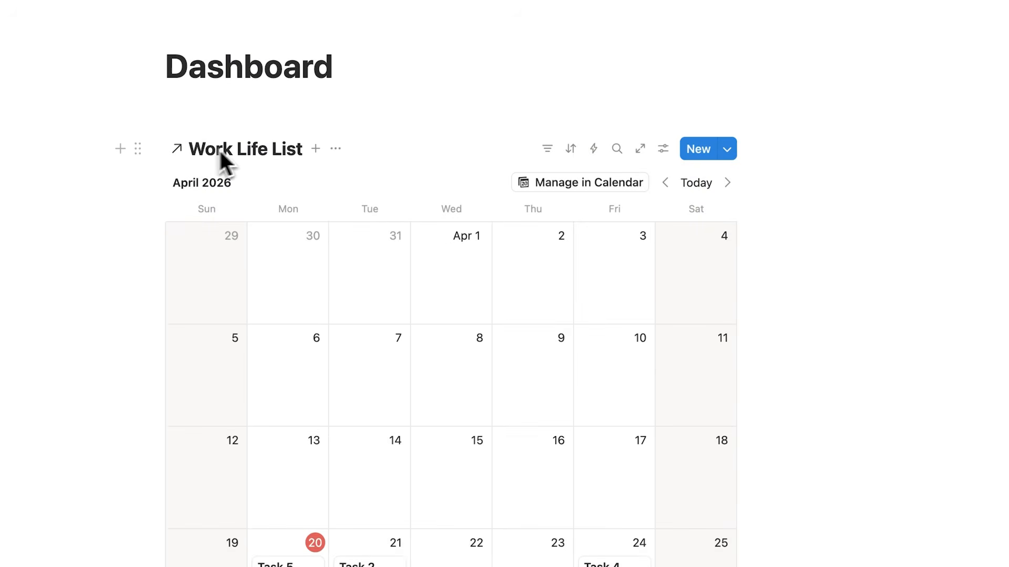
{"action": "scroll", "coordinate": [273, 158], "scroll_direction": "down", "scroll_amount": 10}
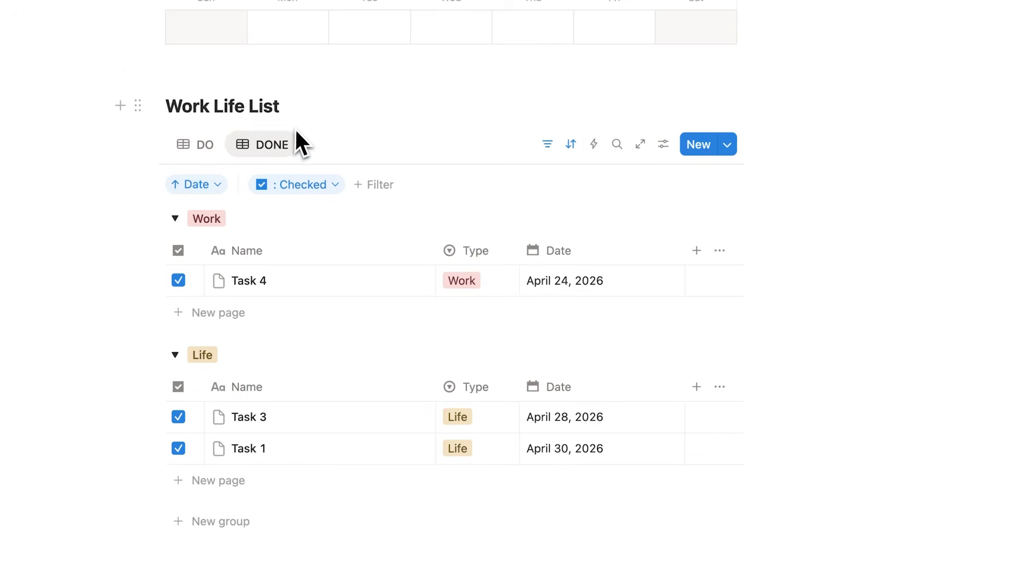
{"action": "scroll", "coordinate": [360, 175], "scroll_direction": "up", "scroll_amount": 10}
{"action": "scroll", "coordinate": [380, 471], "scroll_direction": "down", "scroll_amount": 6}
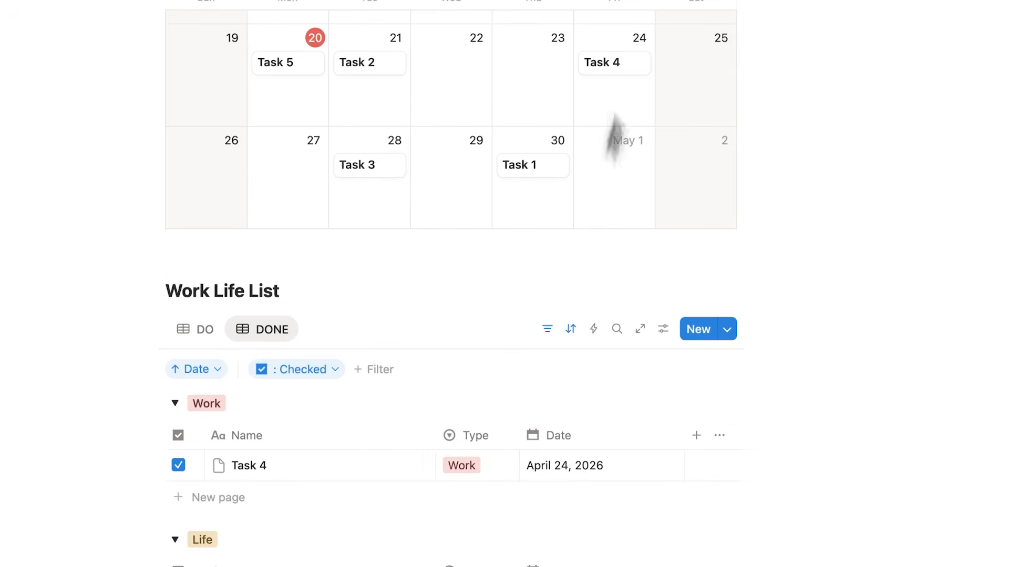
{"action": "scroll", "coordinate": [446, 322], "scroll_direction": "down", "scroll_amount": 3}
{"action": "scroll", "coordinate": [349, 202], "scroll_direction": "up", "scroll_amount": 12}
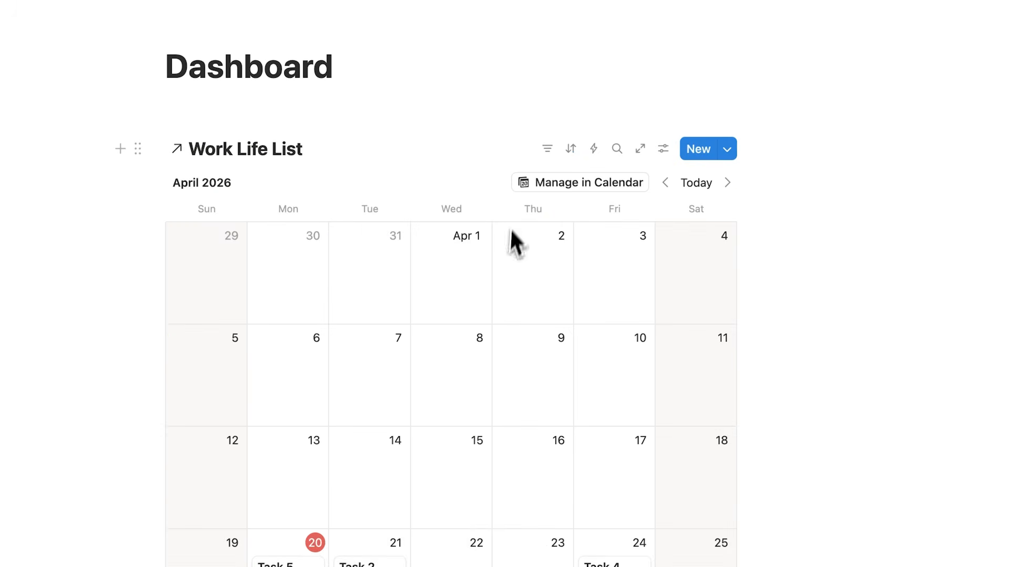
{"action": "scroll", "coordinate": [372, 257], "scroll_direction": "down", "scroll_amount": 10}
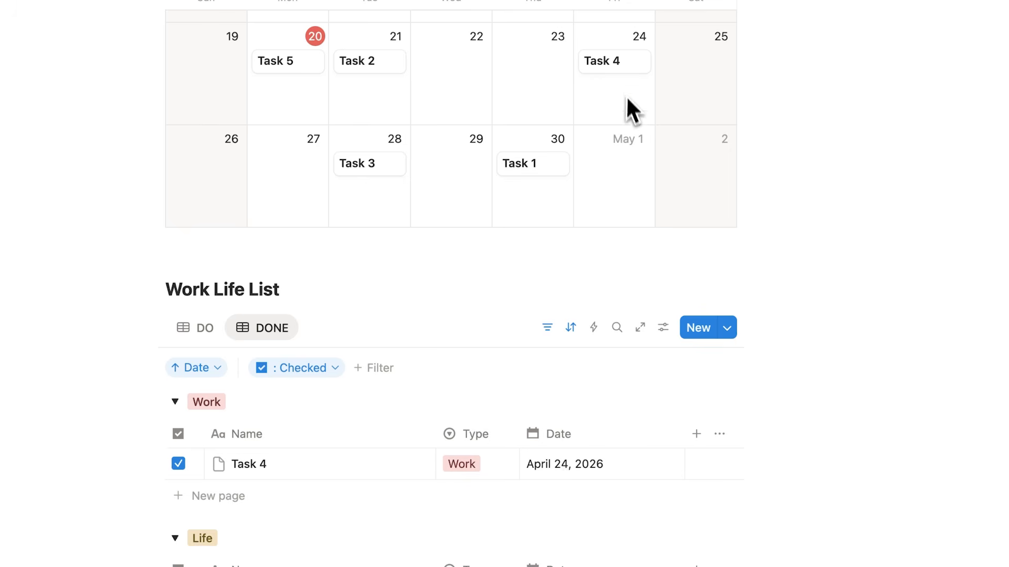
{"action": "left_click_drag", "start_coordinate": [620, 74], "coordinate": [547, 79]}
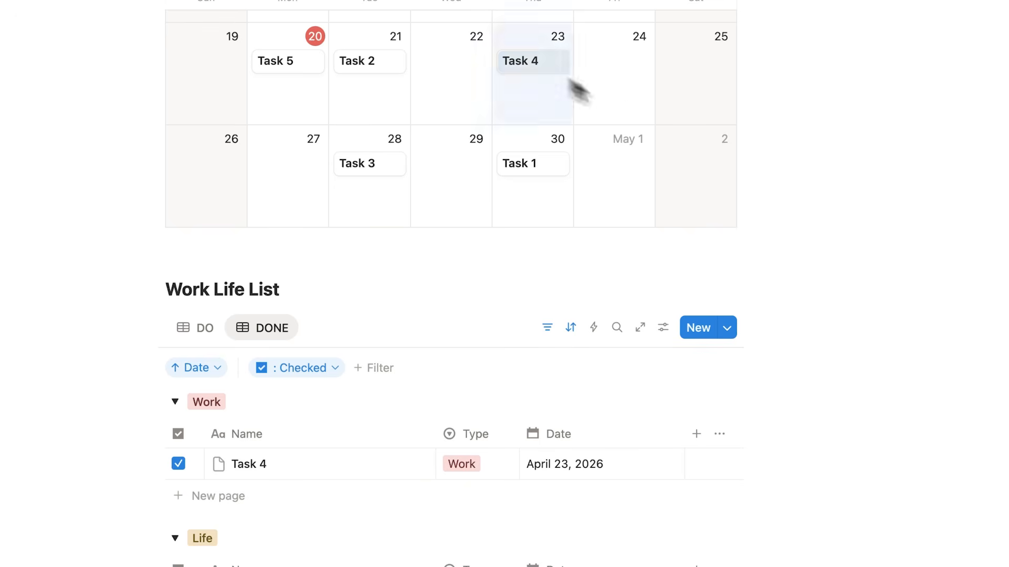
{"action": "scroll", "coordinate": [600, 203], "scroll_direction": "up", "scroll_amount": 5}
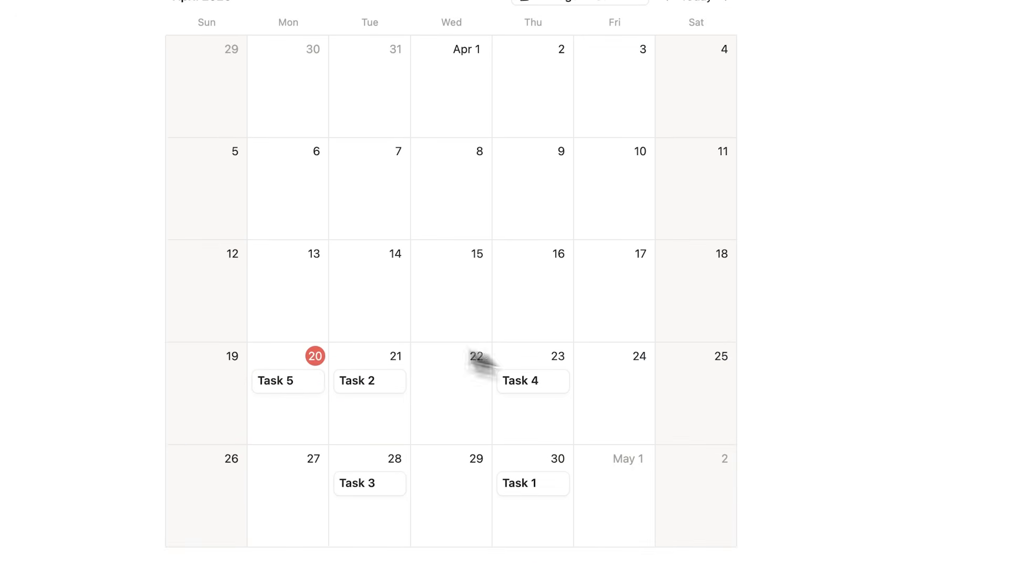
{"action": "scroll", "coordinate": [599, 259], "scroll_direction": "up", "scroll_amount": 2}
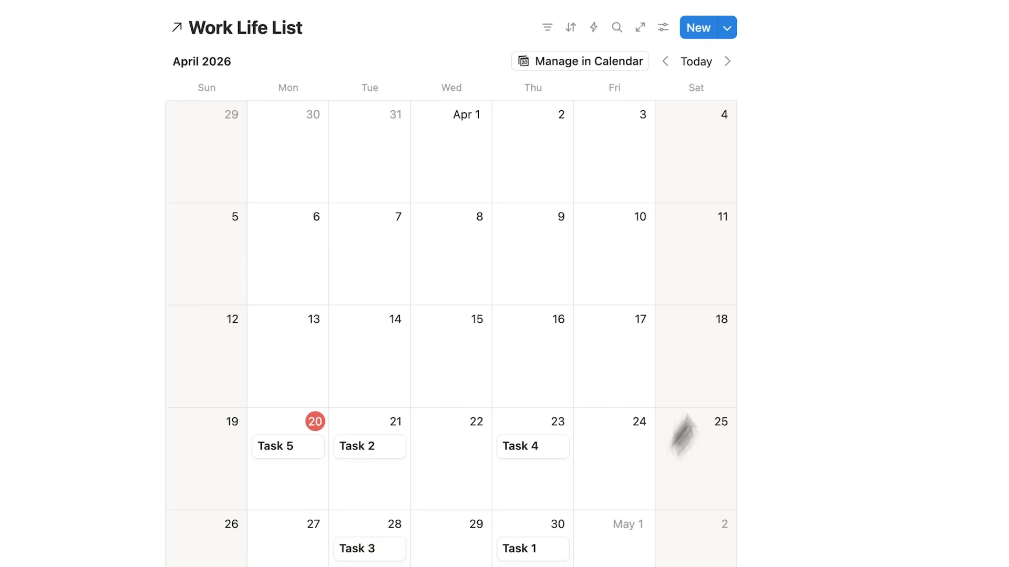
{"action": "left_click", "coordinate": [660, 30]}
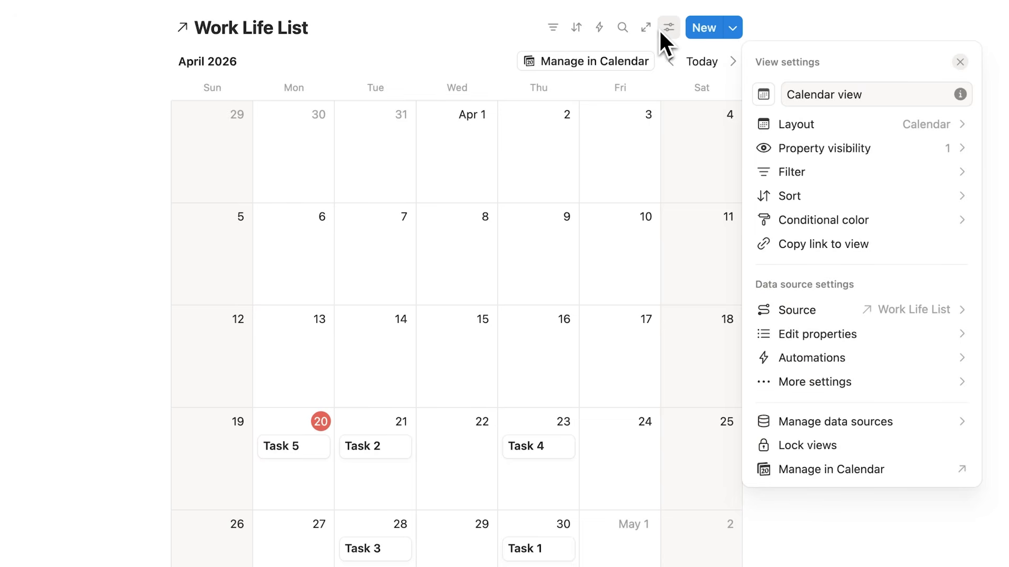
{"action": "left_click", "coordinate": [834, 122]}
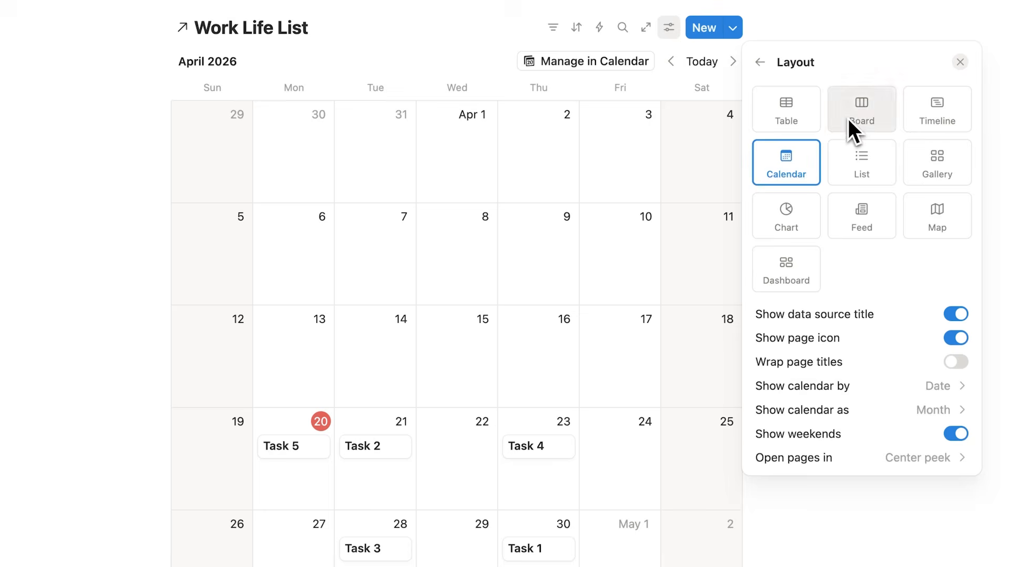
{"action": "left_click", "coordinate": [863, 408]}
{"action": "left_click", "coordinate": [818, 461]}
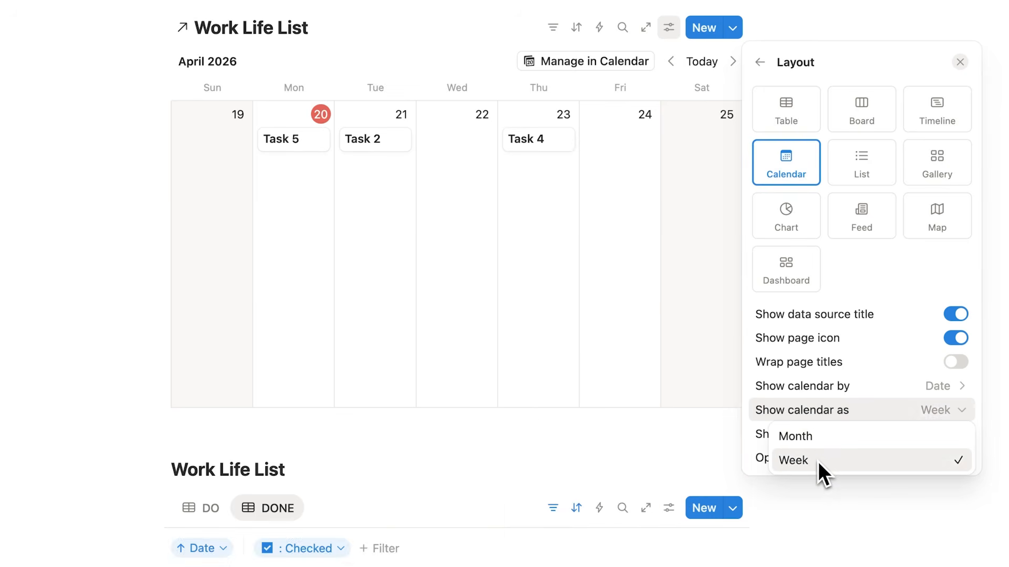
{"action": "left_click", "coordinate": [576, 287]}
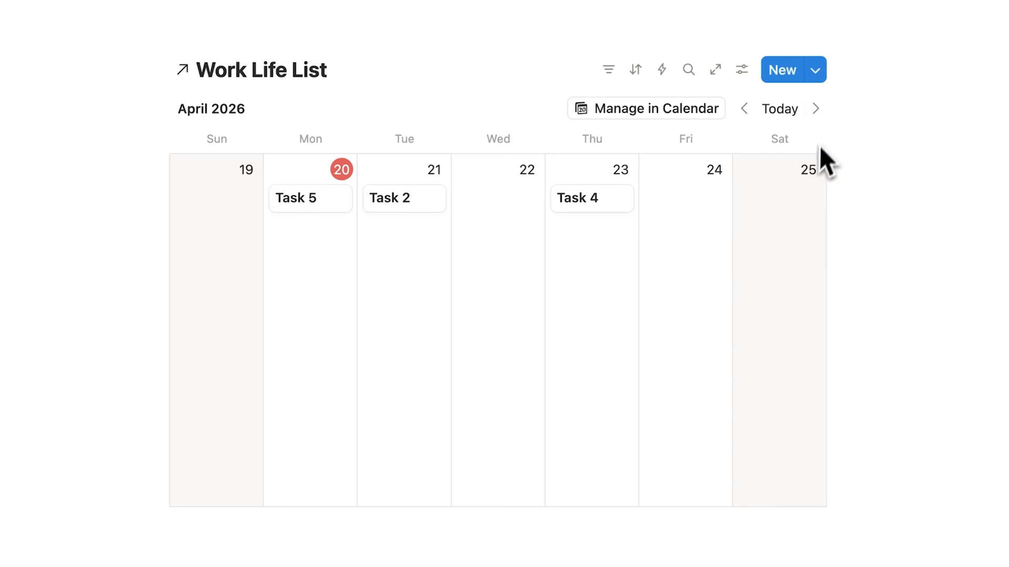
{"action": "left_click", "coordinate": [821, 114]}
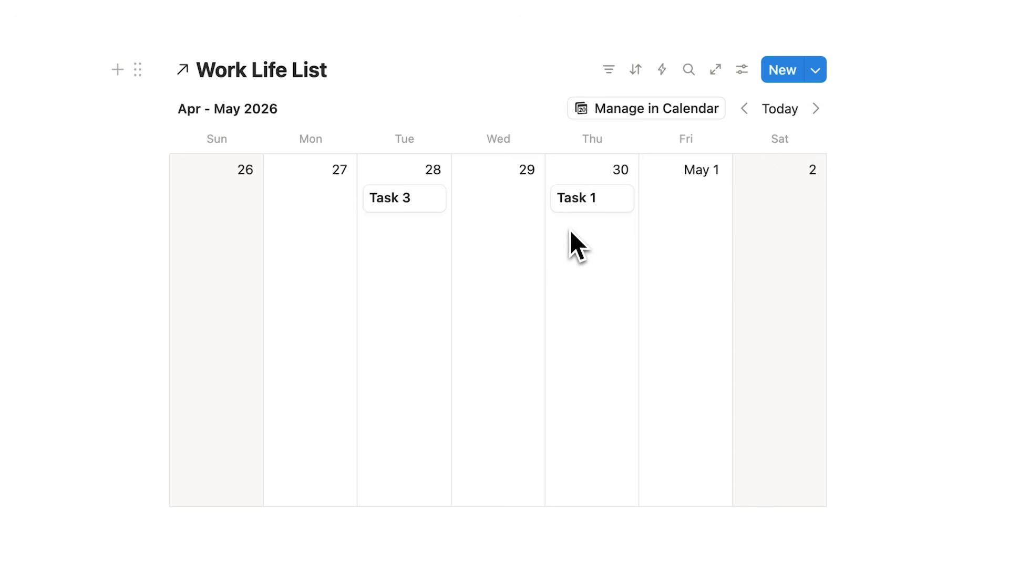
{"action": "left_click", "coordinate": [816, 111]}
{"action": "left_click", "coordinate": [817, 110]}
{"action": "left_click", "coordinate": [817, 111]}
{"action": "left_click", "coordinate": [817, 110]}
{"action": "left_click", "coordinate": [817, 111]}
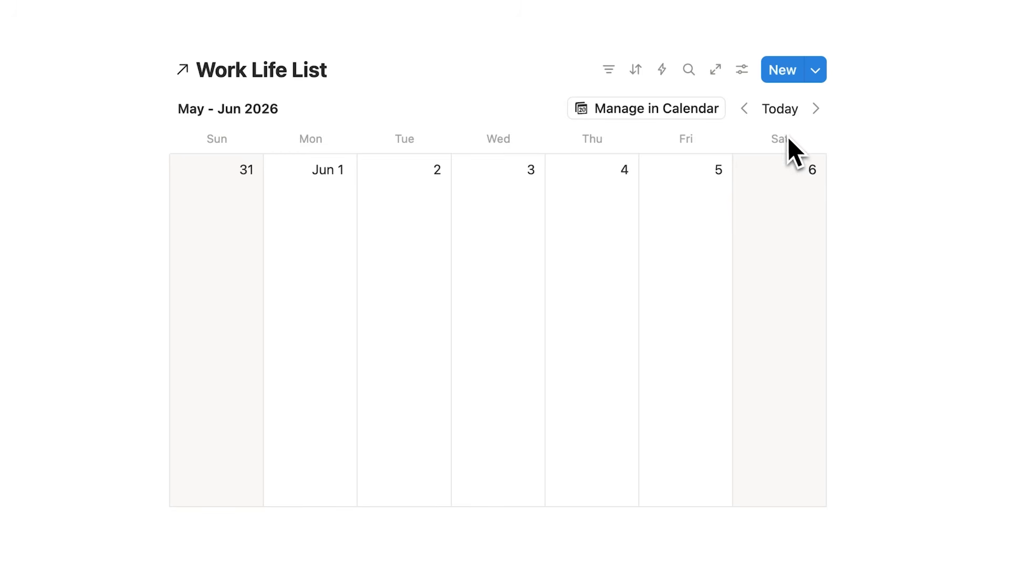
{"action": "left_click", "coordinate": [781, 111]}
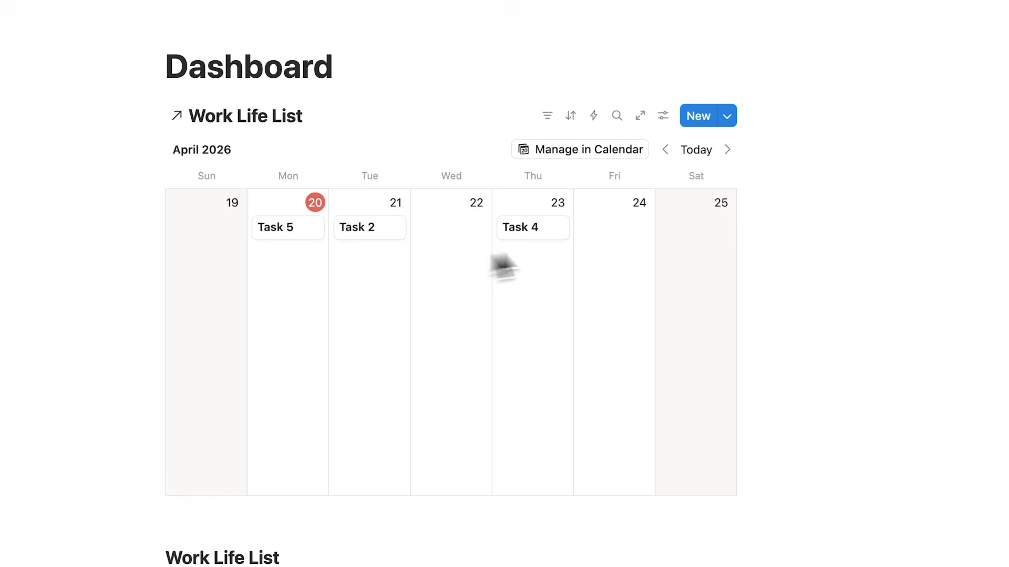
Make calendar cards show the checkbox and Type properties, with Type ordered above the checkbox
{"action": "scroll", "coordinate": [440, 219], "scroll_direction": "down", "scroll_amount": 10}
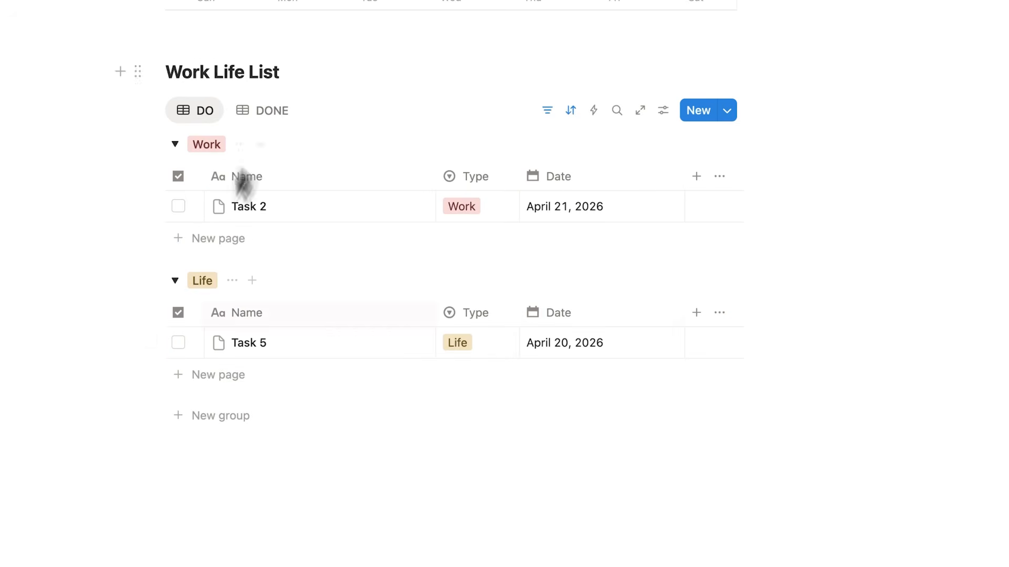
{"action": "scroll", "coordinate": [419, 280], "scroll_direction": "up", "scroll_amount": 5}
{"action": "scroll", "coordinate": [419, 280], "scroll_direction": "up", "scroll_amount": 5}
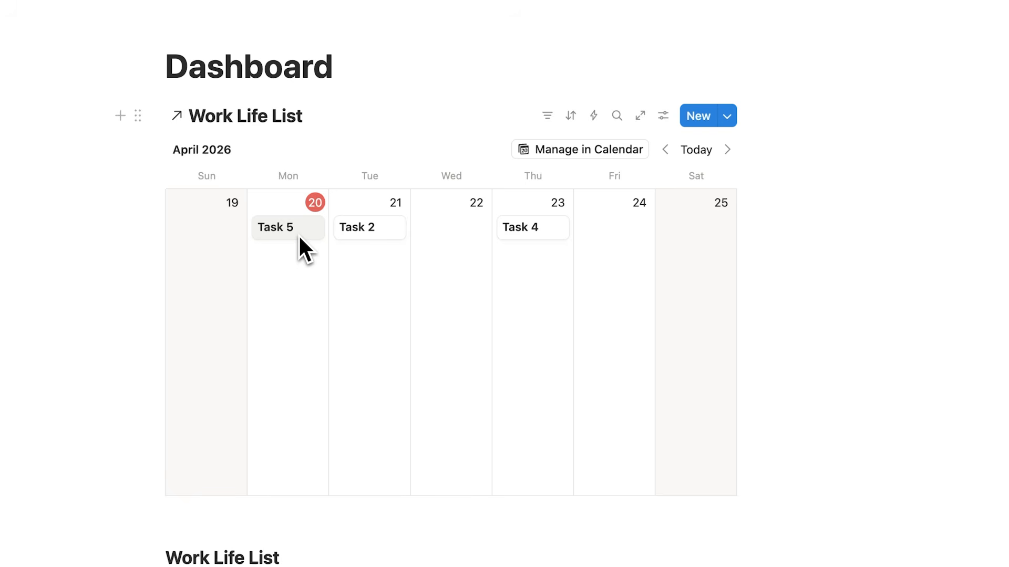
{"action": "left_click", "coordinate": [663, 116]}
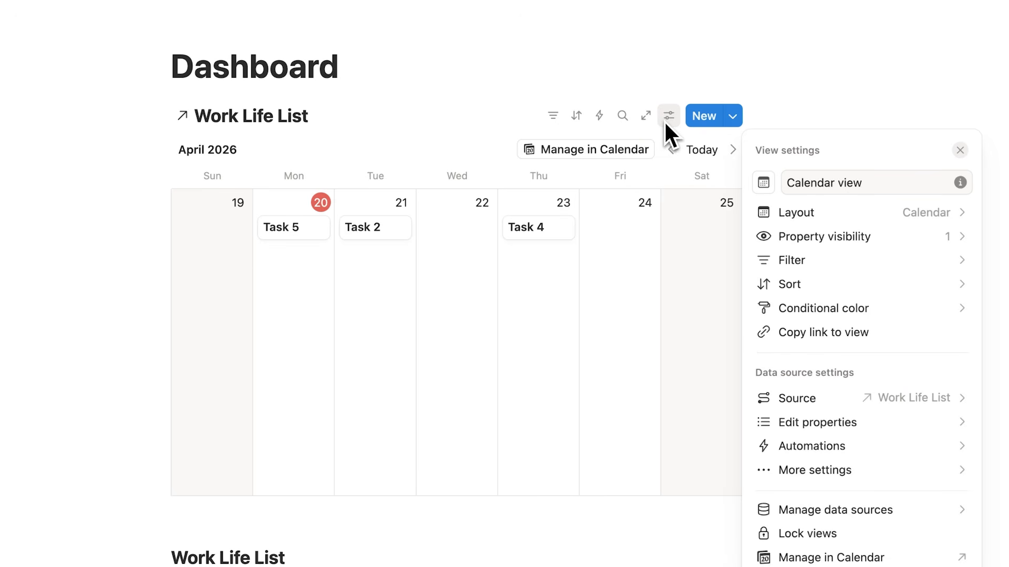
{"action": "left_click", "coordinate": [898, 243]}
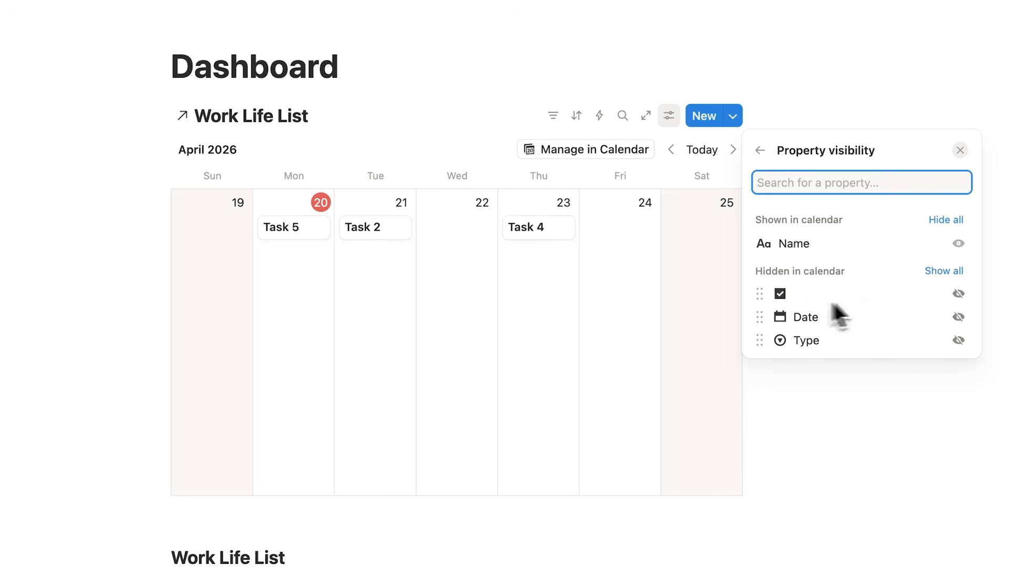
{"action": "left_click", "coordinate": [958, 294]}
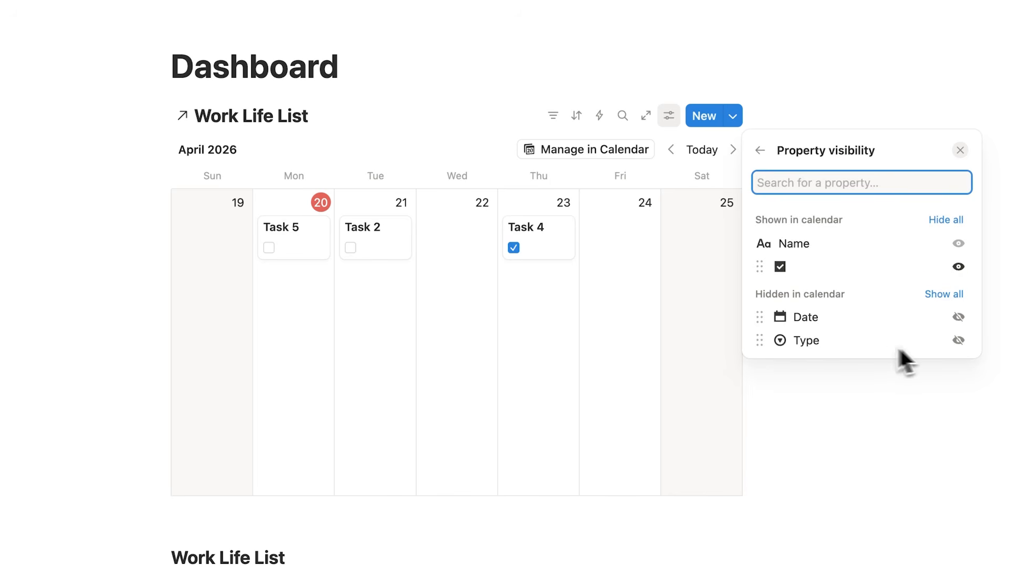
{"action": "left_click", "coordinate": [958, 340]}
{"action": "left_click_drag", "start_coordinate": [764, 295], "coordinate": [766, 269]}
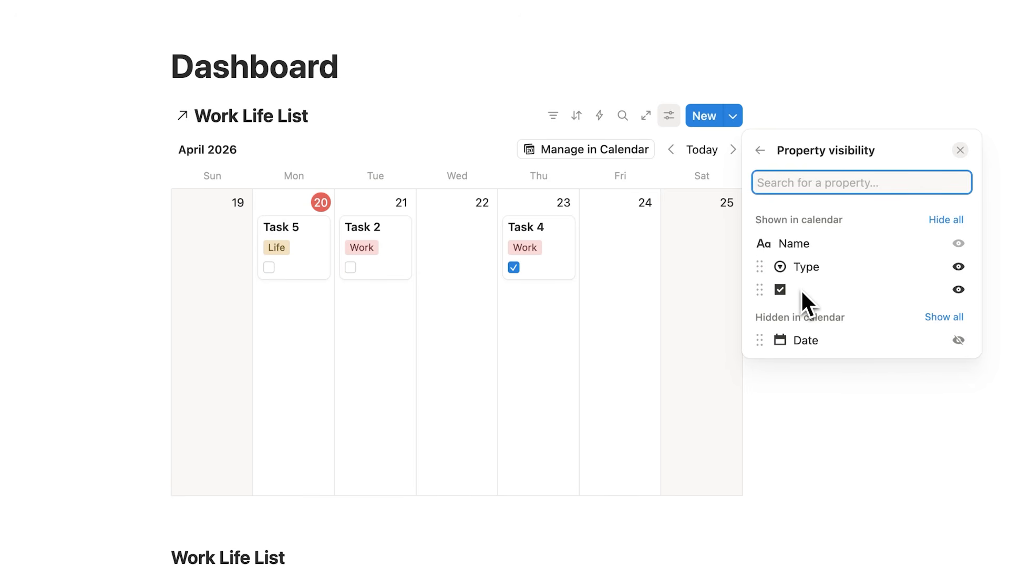
{"action": "left_click", "coordinate": [435, 333]}
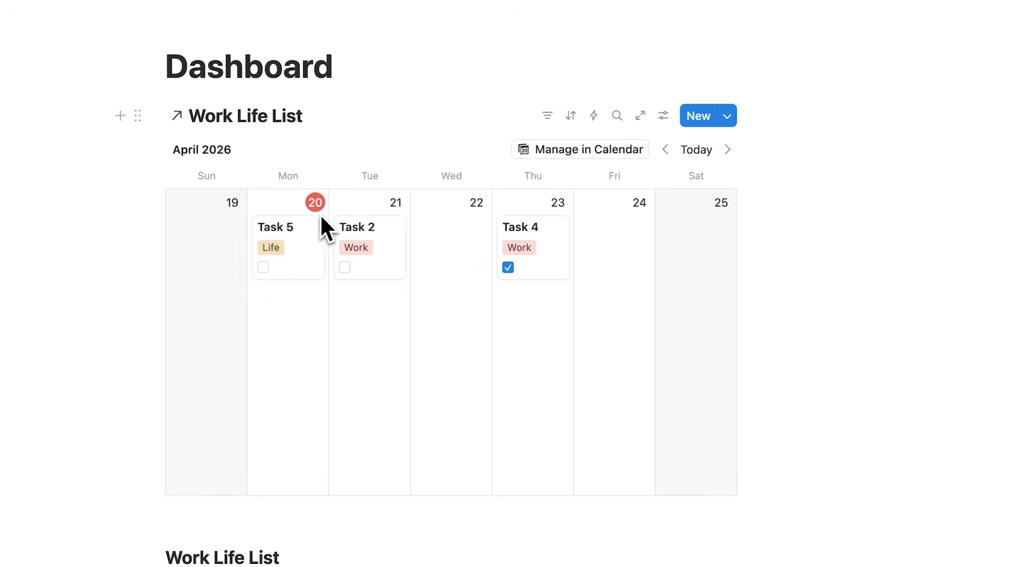
Mark Task 5 done and check that it appears in the DONE table view
{"action": "left_click", "coordinate": [264, 267]}
{"action": "scroll", "coordinate": [263, 269], "scroll_direction": "down", "scroll_amount": 7}
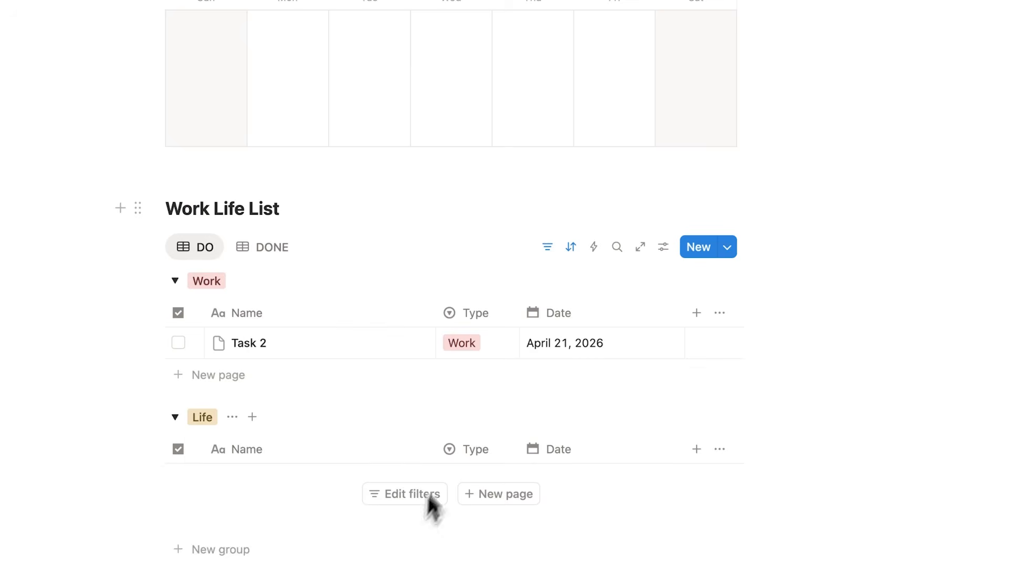
{"action": "left_click", "coordinate": [263, 253]}
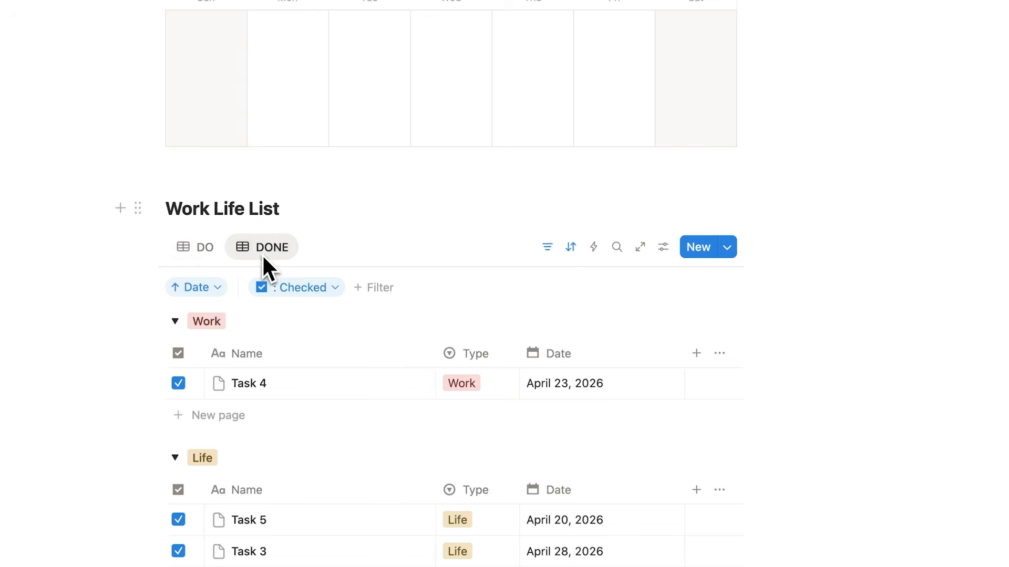
{"action": "scroll", "coordinate": [271, 273], "scroll_direction": "down", "scroll_amount": 2}
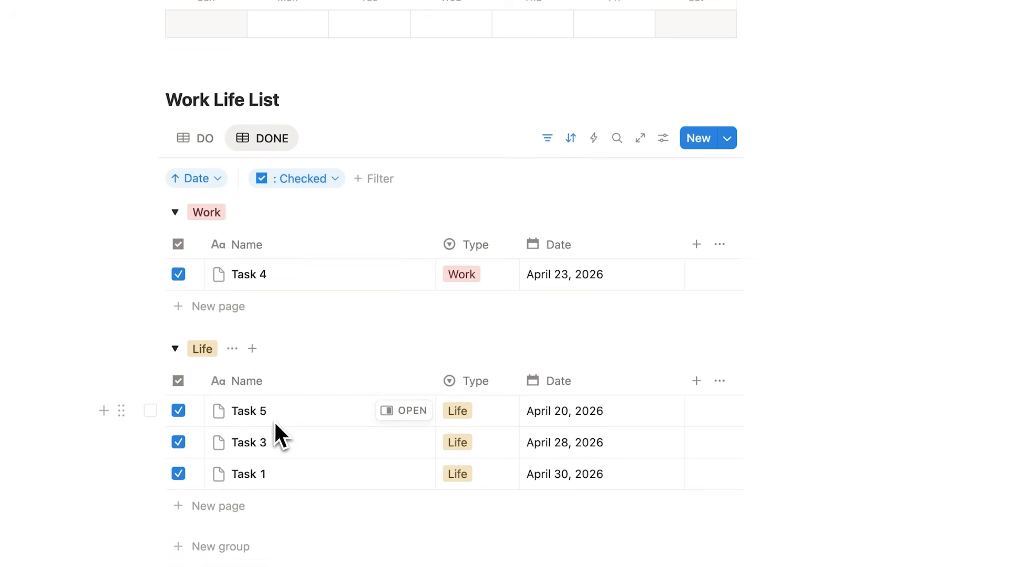
{"action": "scroll", "coordinate": [236, 342], "scroll_direction": "up", "scroll_amount": 2}
{"action": "left_click", "coordinate": [206, 267]}
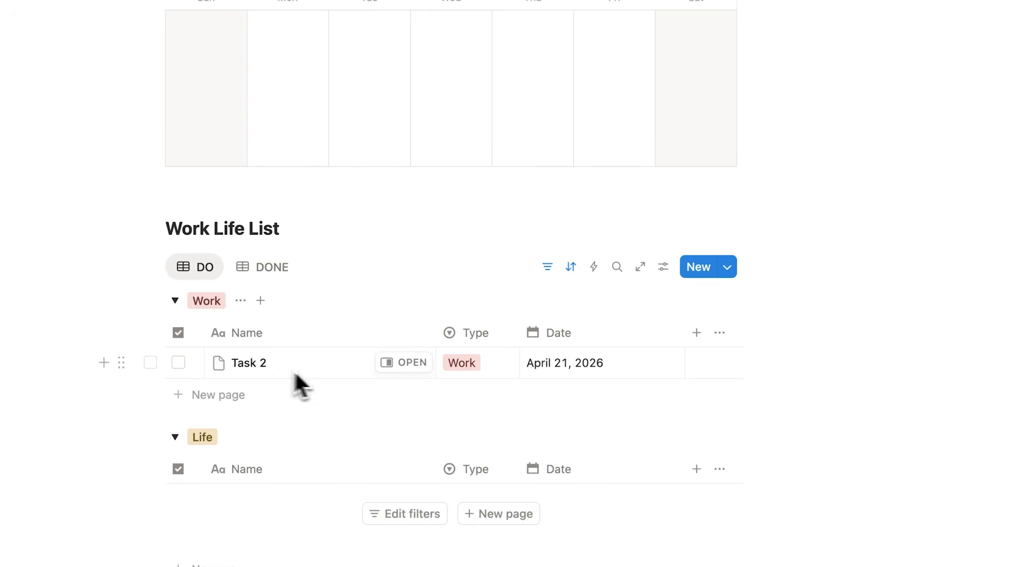
Move Task 2 to Wednesday, April 22 on the calendar
{"action": "scroll", "coordinate": [557, 389], "scroll_direction": "up", "scroll_amount": 6}
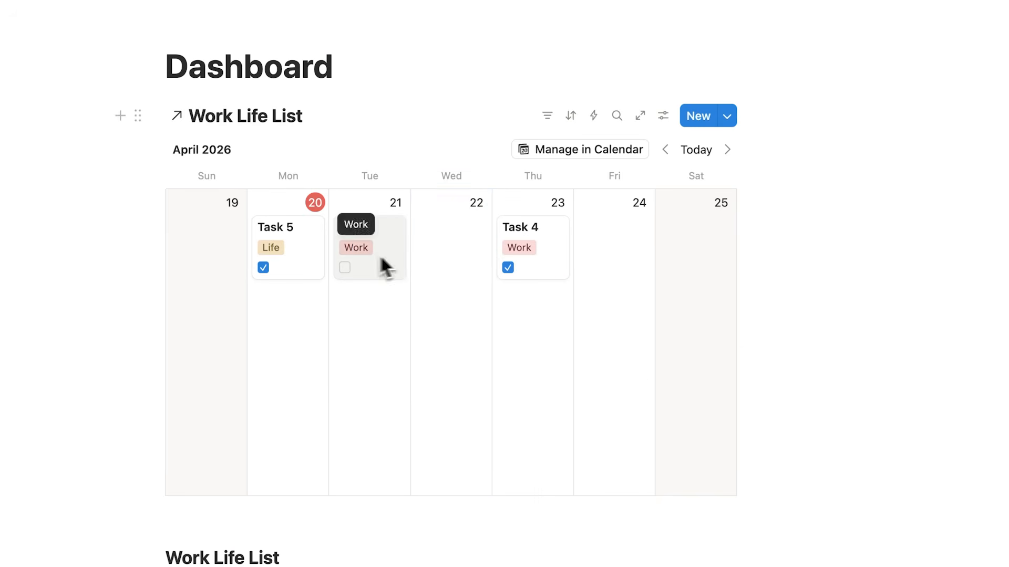
{"action": "left_click_drag", "start_coordinate": [383, 265], "coordinate": [462, 353]}
{"action": "scroll", "coordinate": [473, 315], "scroll_direction": "down", "scroll_amount": 6}
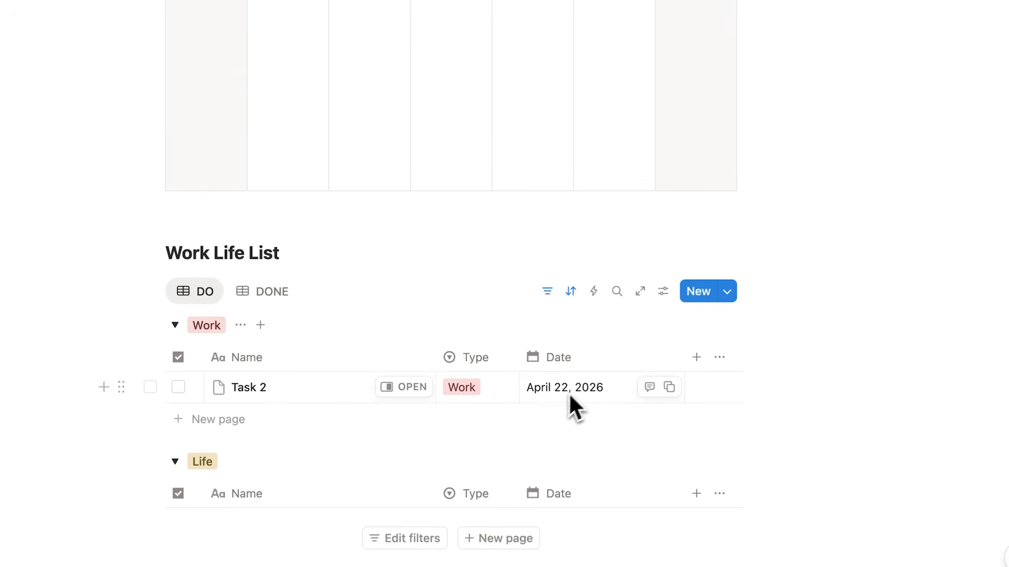
{"action": "scroll", "coordinate": [578, 397], "scroll_direction": "up", "scroll_amount": 6}
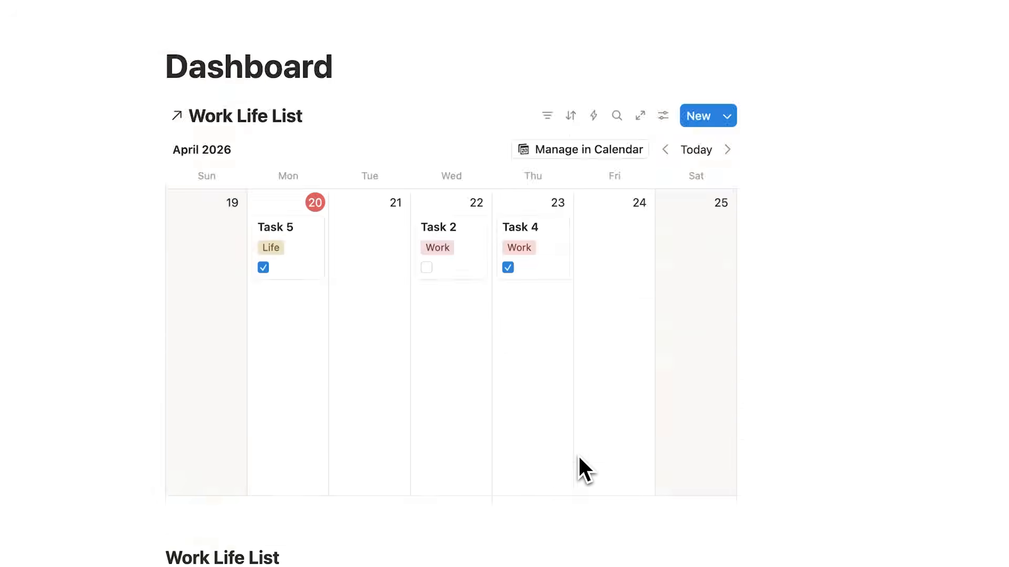
{"action": "scroll", "coordinate": [468, 203], "scroll_direction": "down", "scroll_amount": 9}
{"action": "scroll", "coordinate": [598, 387], "scroll_direction": "up", "scroll_amount": 8}
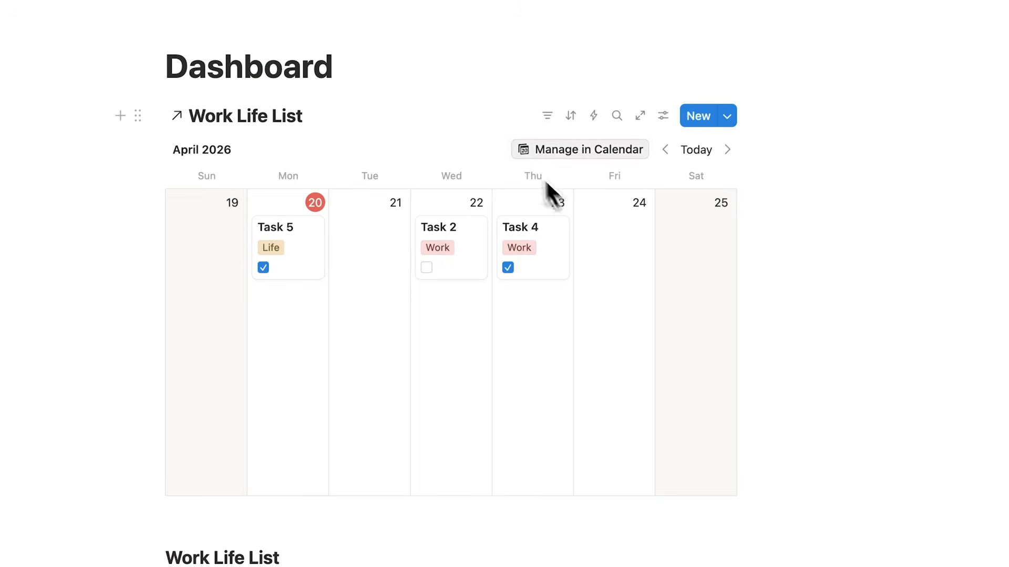
{"action": "scroll", "coordinate": [491, 342], "scroll_direction": "down", "scroll_amount": 1}
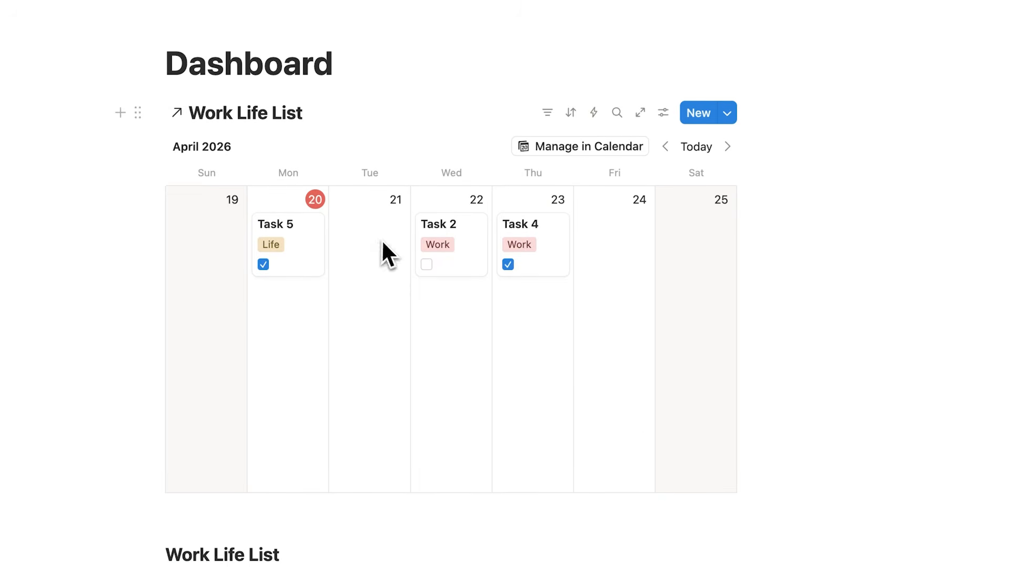
{"action": "scroll", "coordinate": [578, 328], "scroll_direction": "down", "scroll_amount": 8}
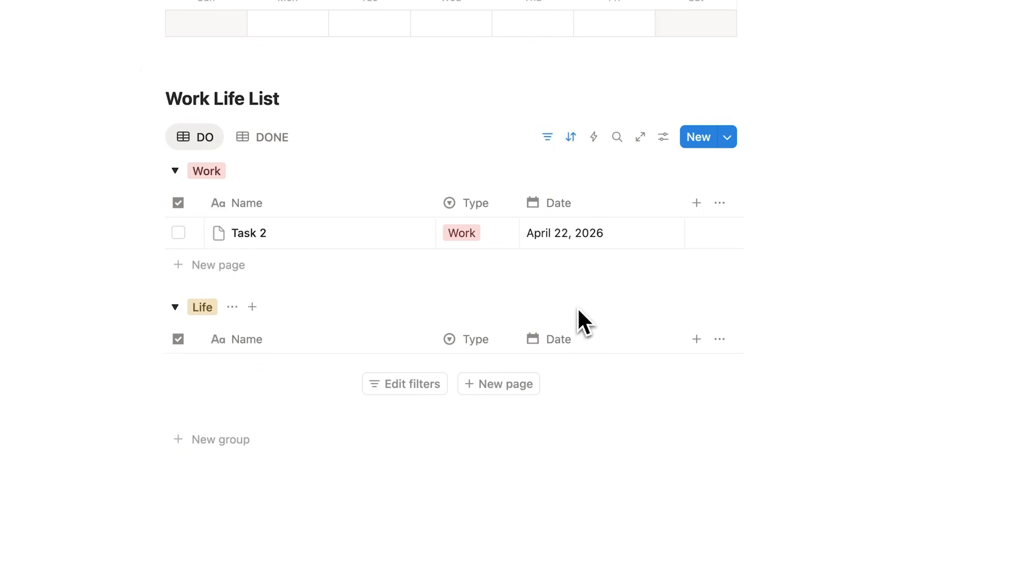
Add a Task 6 row to the Life group, then start a new Work Life List page
{"action": "left_click", "coordinate": [506, 388]}
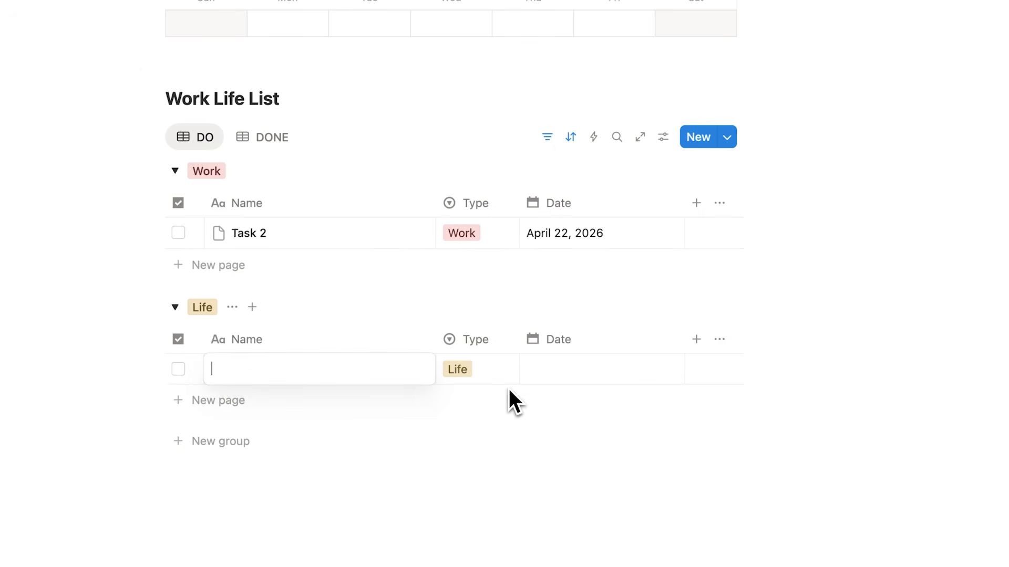
{"action": "type", "text": "Task 6"}
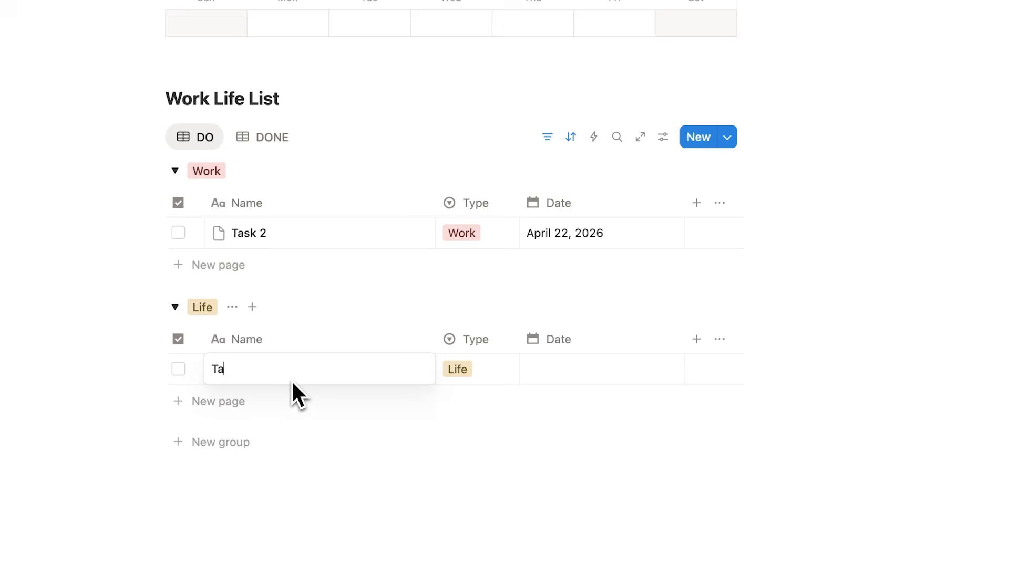
{"action": "key", "text": "Return"}
{"action": "scroll", "coordinate": [603, 337], "scroll_direction": "up", "scroll_amount": 1}
{"action": "left_click", "coordinate": [691, 184]}
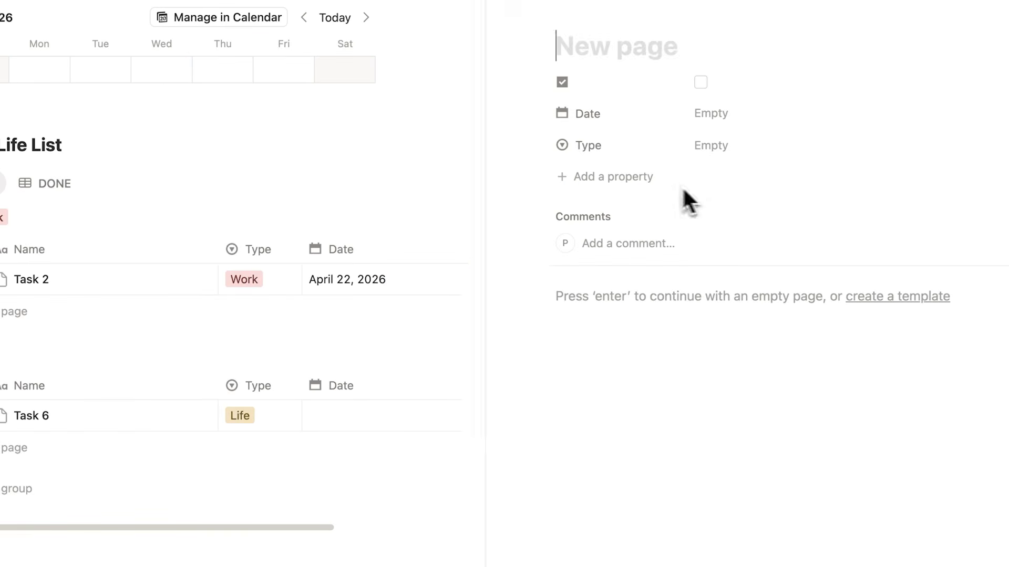
Title the new page 'Task 7' and tick Work and Personal Life on the setup checklist
{"action": "type", "text": "Task 7"}
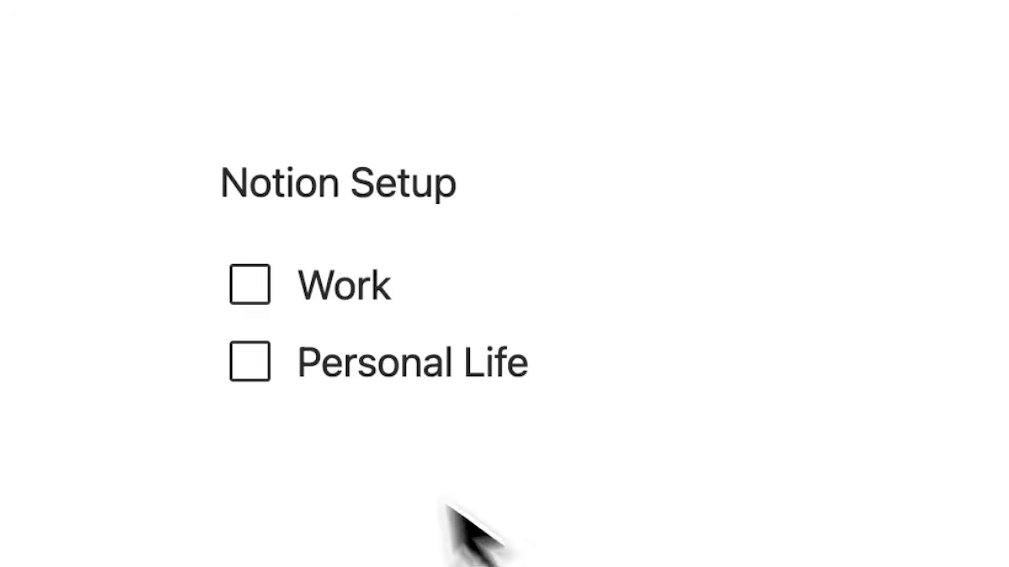
{"action": "left_click", "coordinate": [263, 297]}
{"action": "left_click", "coordinate": [259, 370]}
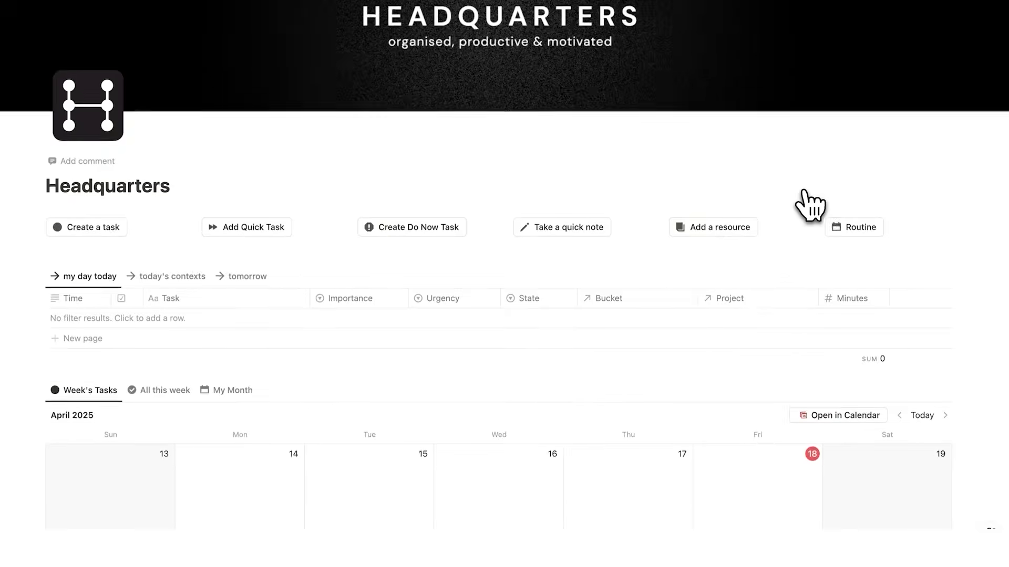
{"action": "scroll", "coordinate": [808, 206], "scroll_direction": "down", "scroll_amount": 6}
{"action": "scroll", "coordinate": [807, 205], "scroll_direction": "down", "scroll_amount": 10}
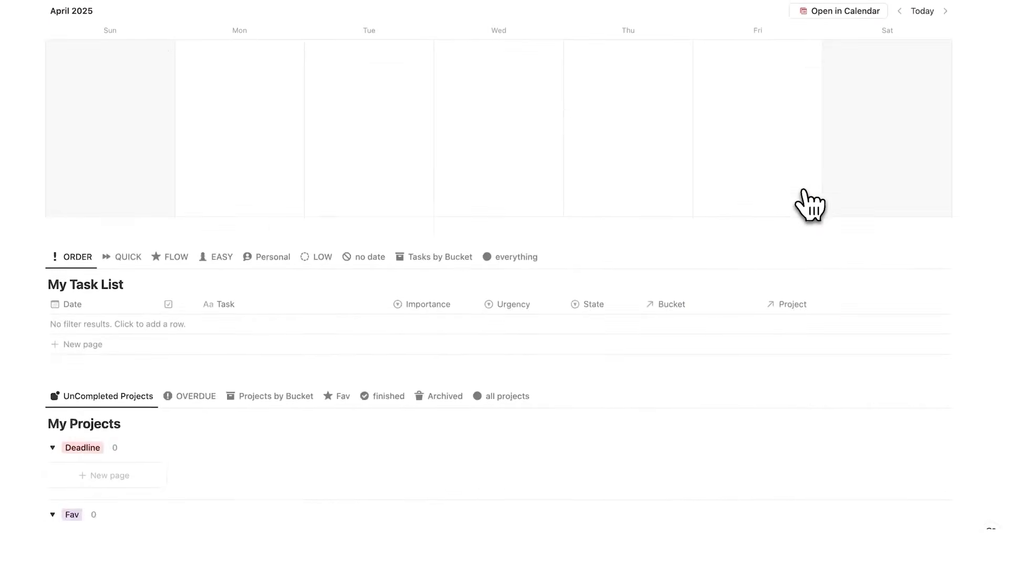